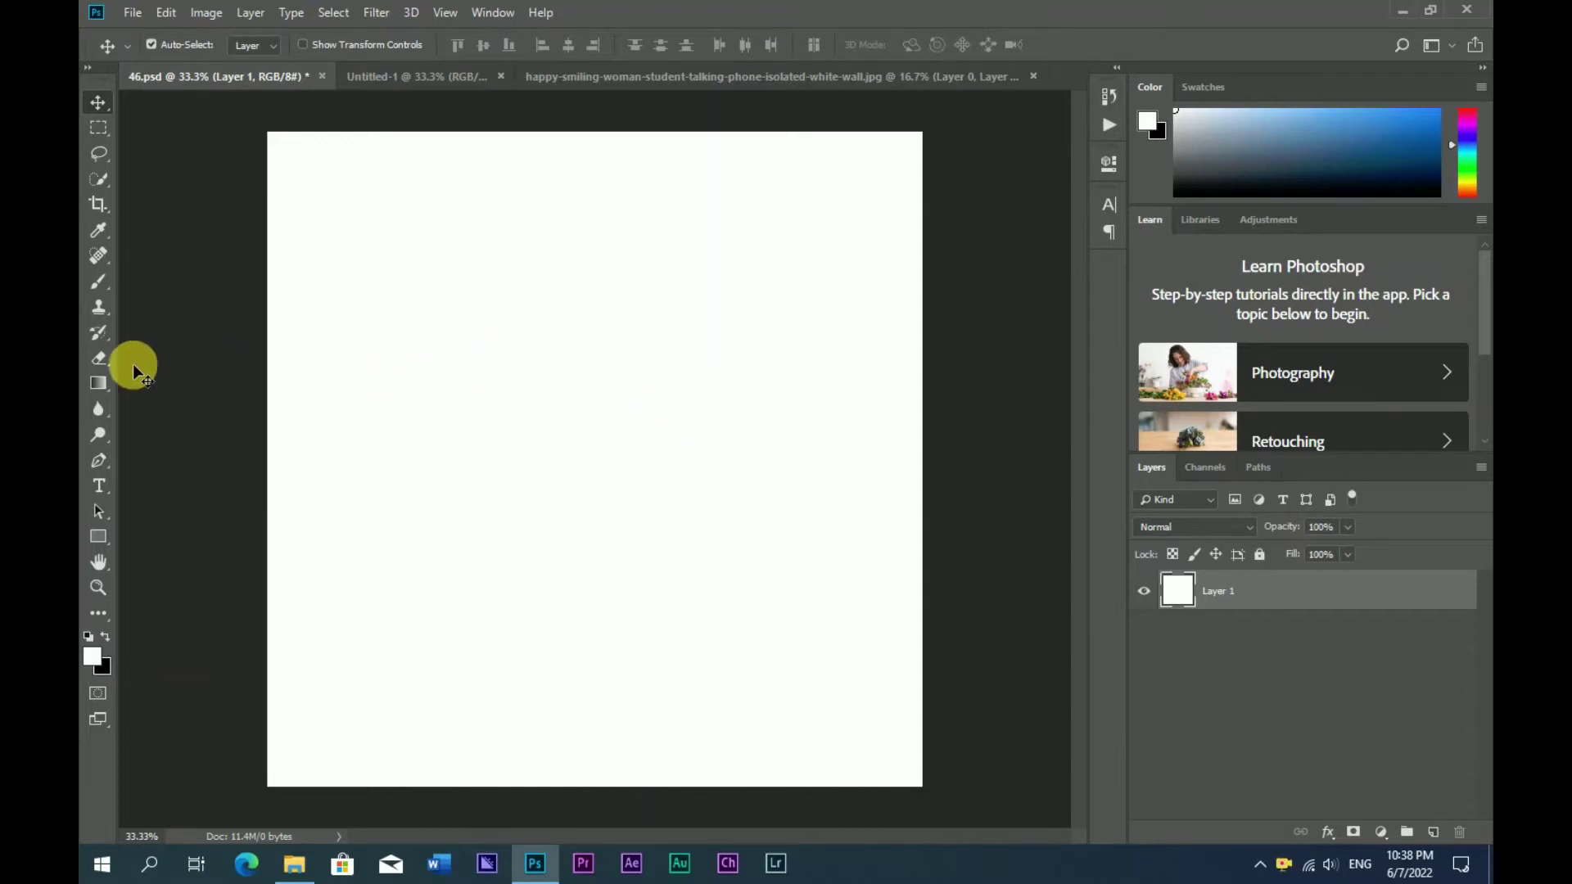
Draw a rectangle across the lower canvas and fill it navy 324486.
{"action": "left_click", "coordinate": [96, 539]}
{"action": "mouse_move", "coordinate": [266, 521]}
{"action": "left_mouse_down"}
{"action": "mouse_move", "coordinate": [588, 719]}
{"action": "mouse_move", "coordinate": [926, 795]}
{"action": "left_mouse_up"}
{"action": "left_click", "coordinate": [1049, 150]}
{"action": "double_click", "coordinate": [1179, 631]}
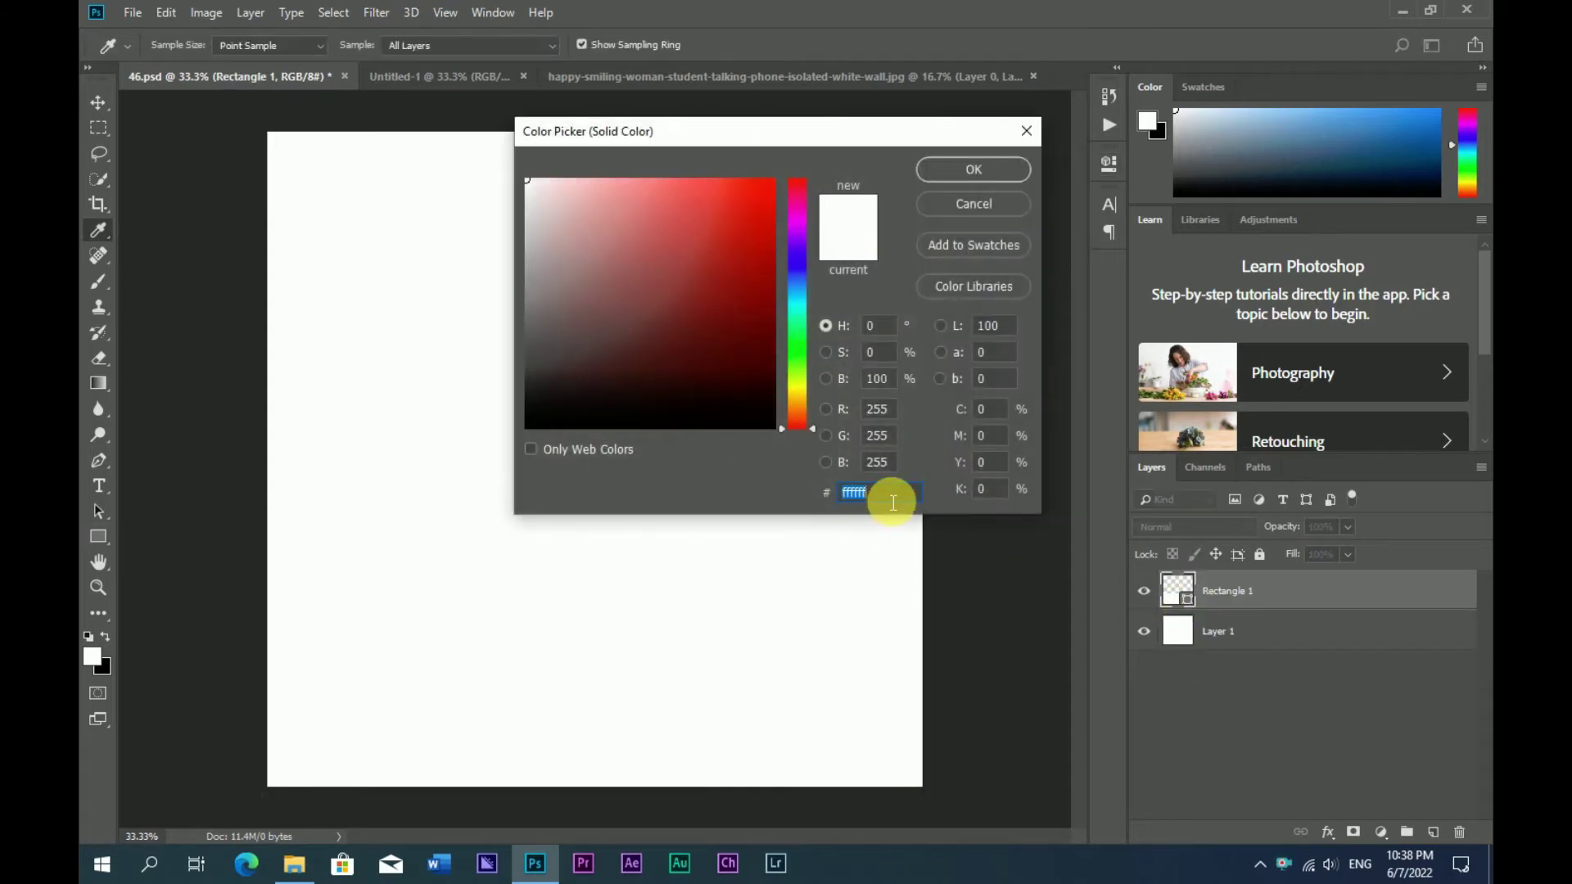
{"action": "type", "text": "324486"}
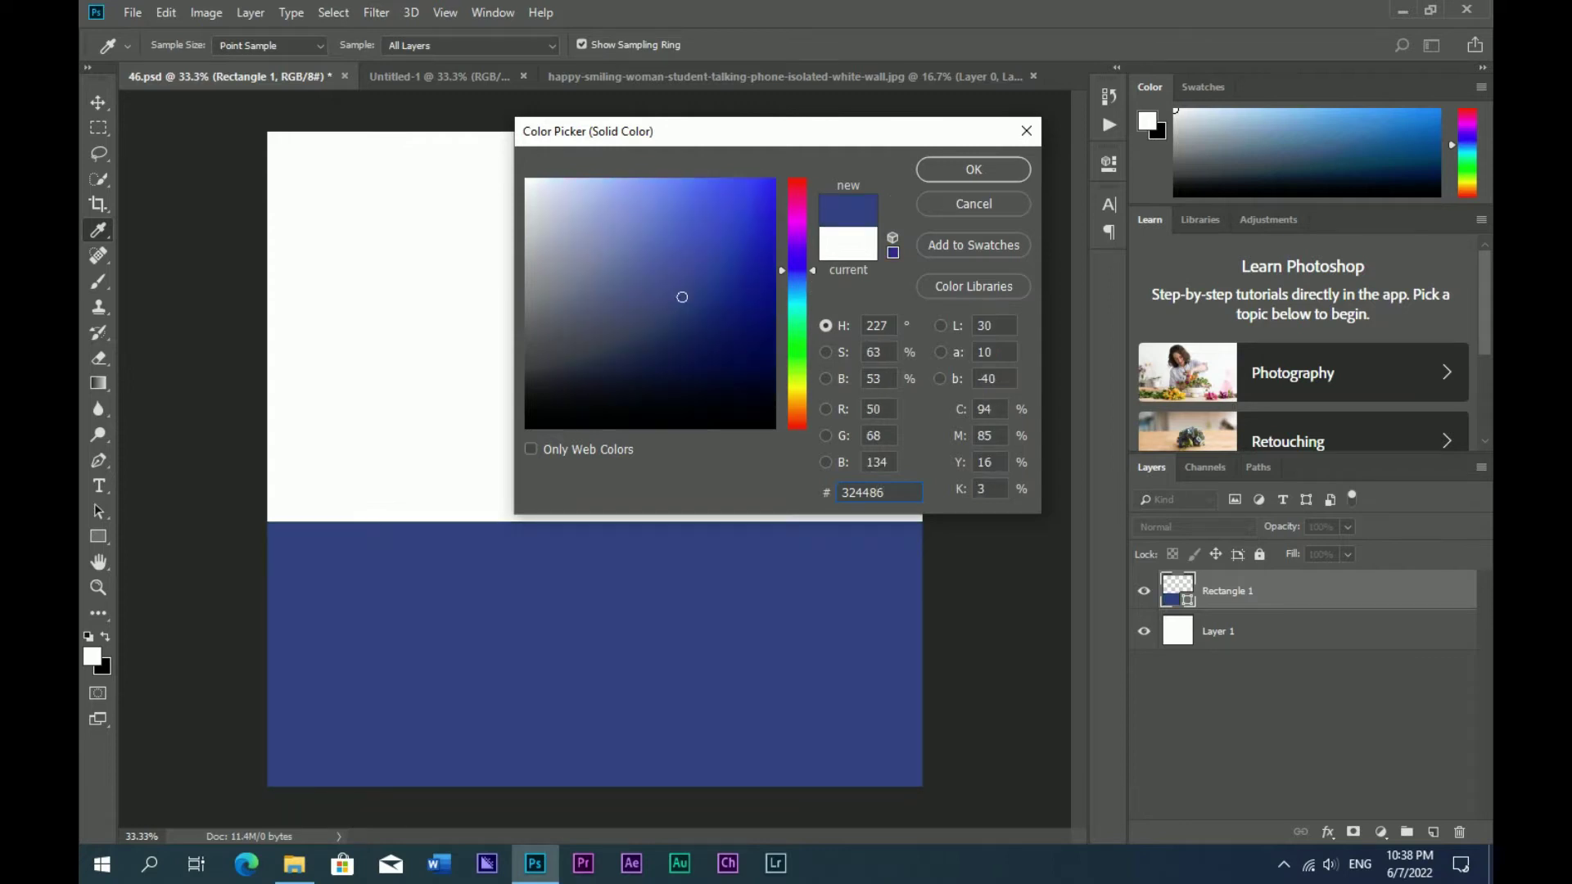
{"action": "left_click", "coordinate": [972, 170]}
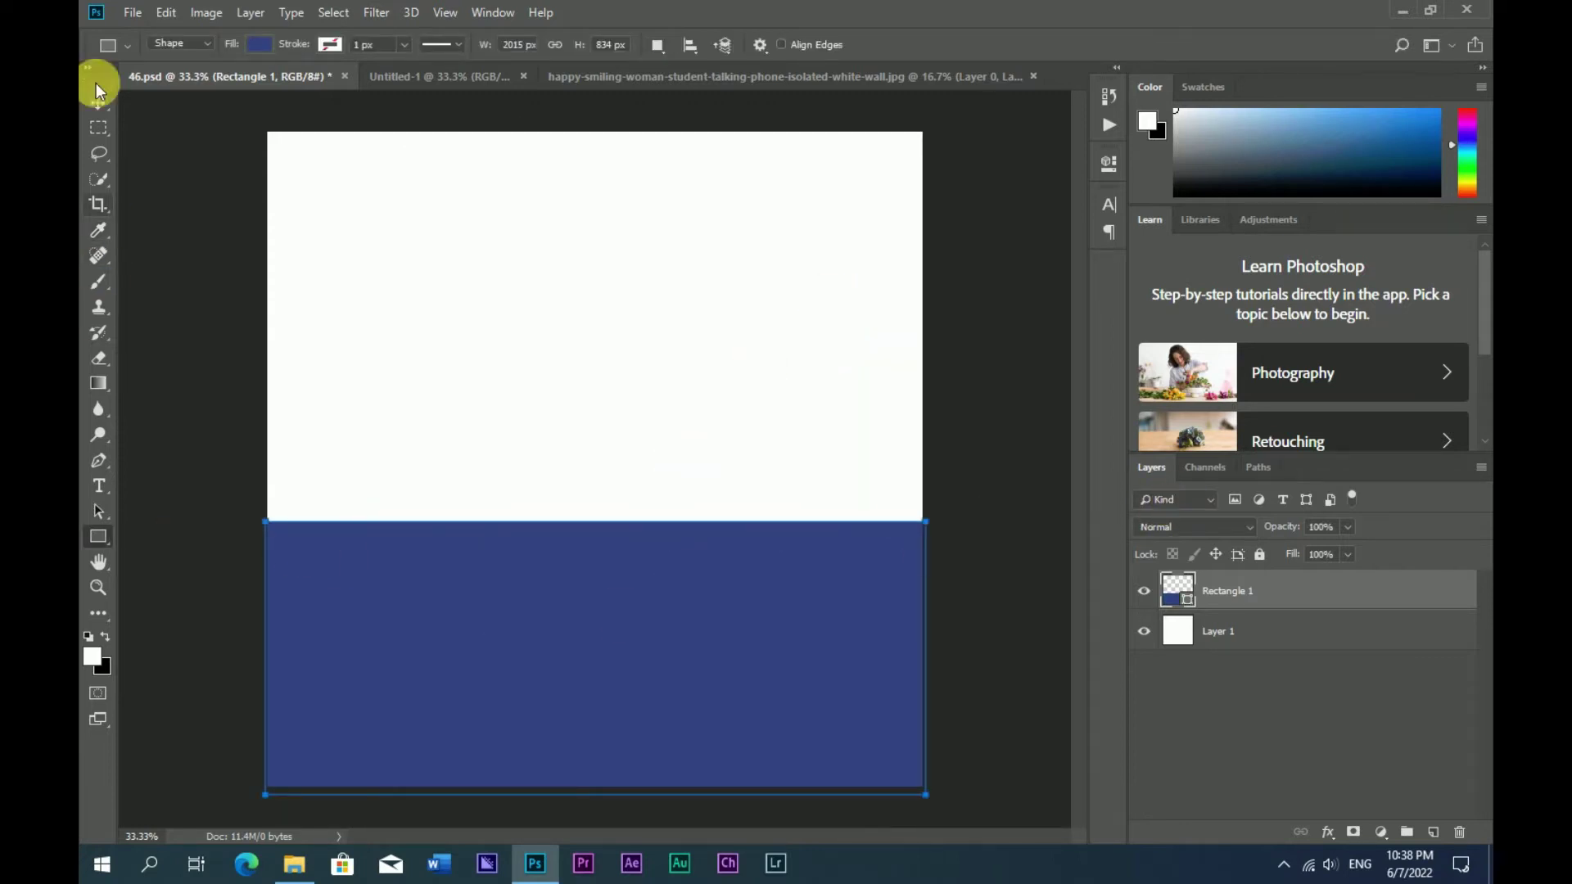
Adjust the navy rectangle's bottom and left edges with free transform.
{"action": "key", "text": "ctrl+t"}
{"action": "left_click_drag", "start_coordinate": [607, 793], "coordinate": [606, 785]}
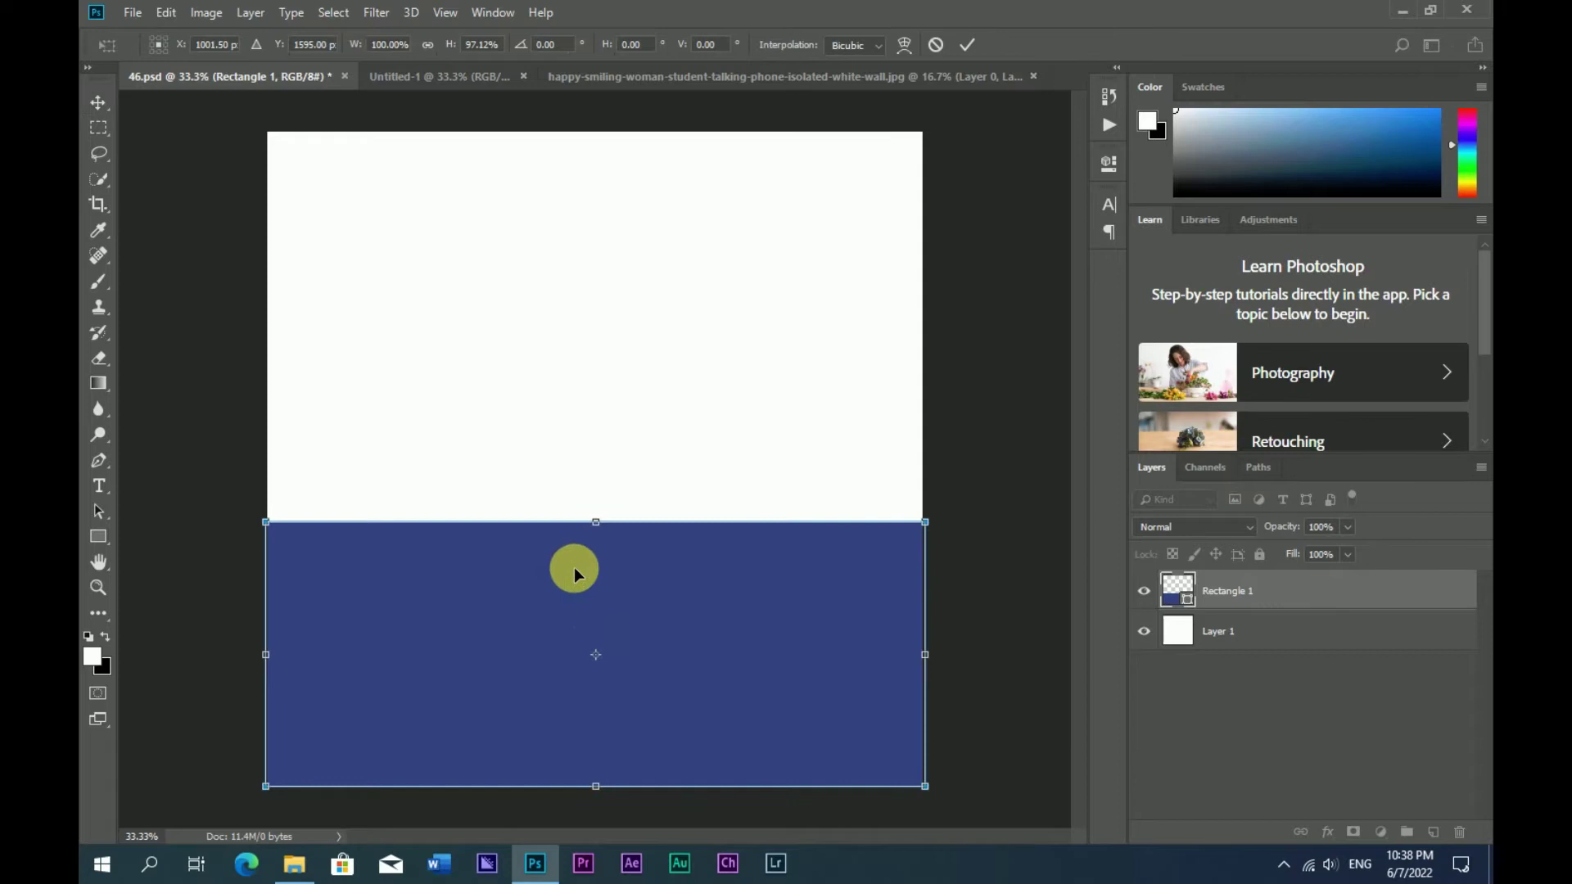
{"action": "key", "text": "Return"}
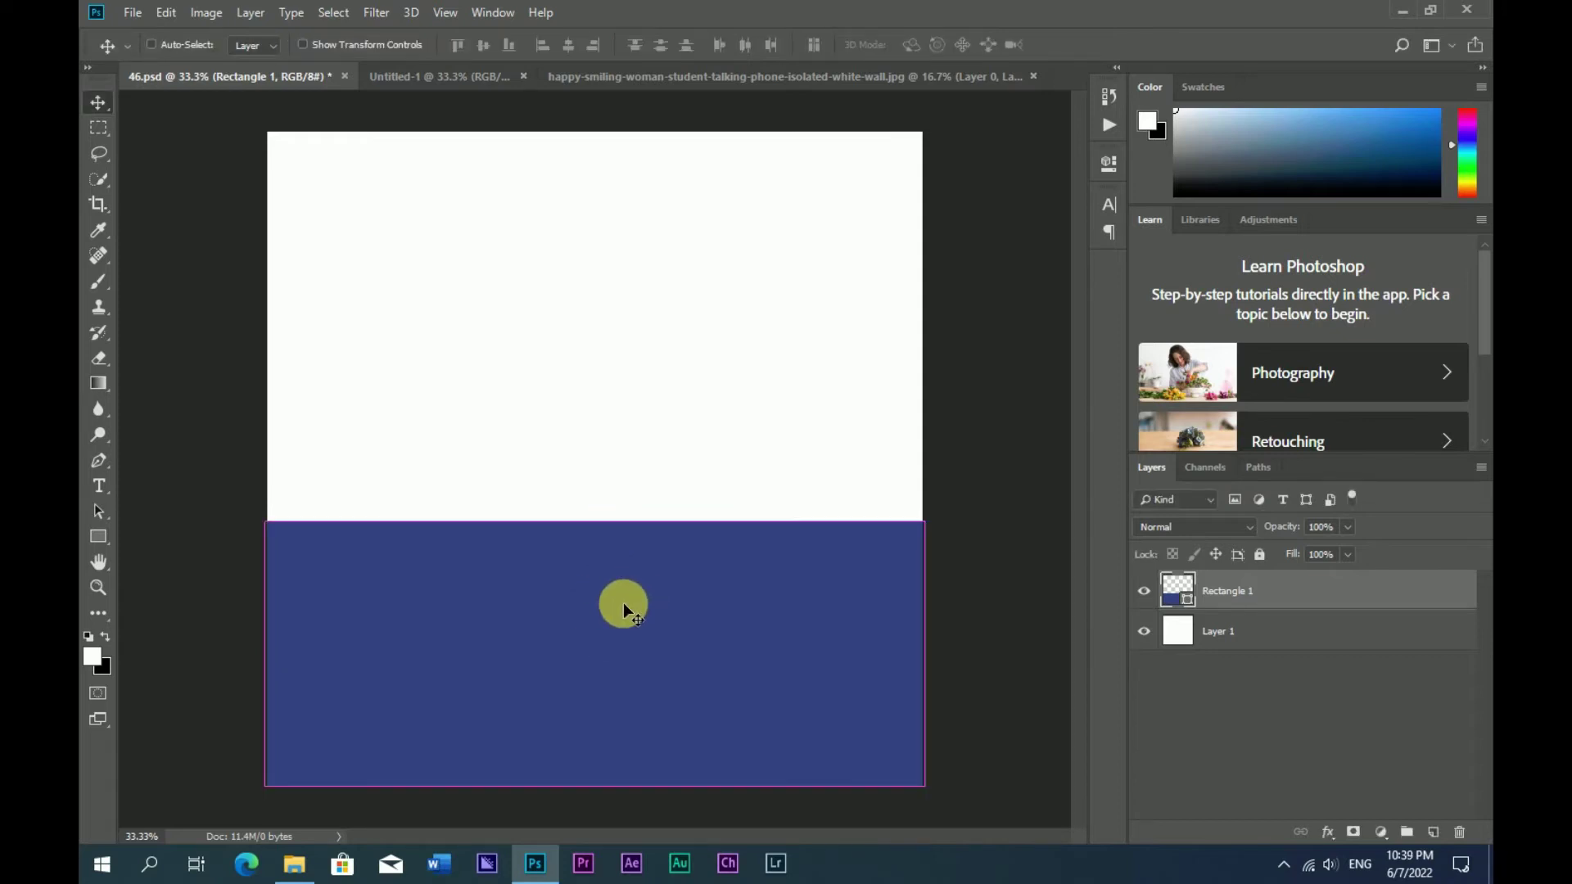
{"action": "key", "text": "ctrl+t"}
{"action": "left_click_drag", "start_coordinate": [269, 667], "coordinate": [271, 667]}
Warp the rectangle's top edge into a flowing wave curve.
{"action": "right_click", "coordinate": [825, 669]}
{"action": "right_click", "coordinate": [863, 571]}
{"action": "left_click", "coordinate": [917, 693]}
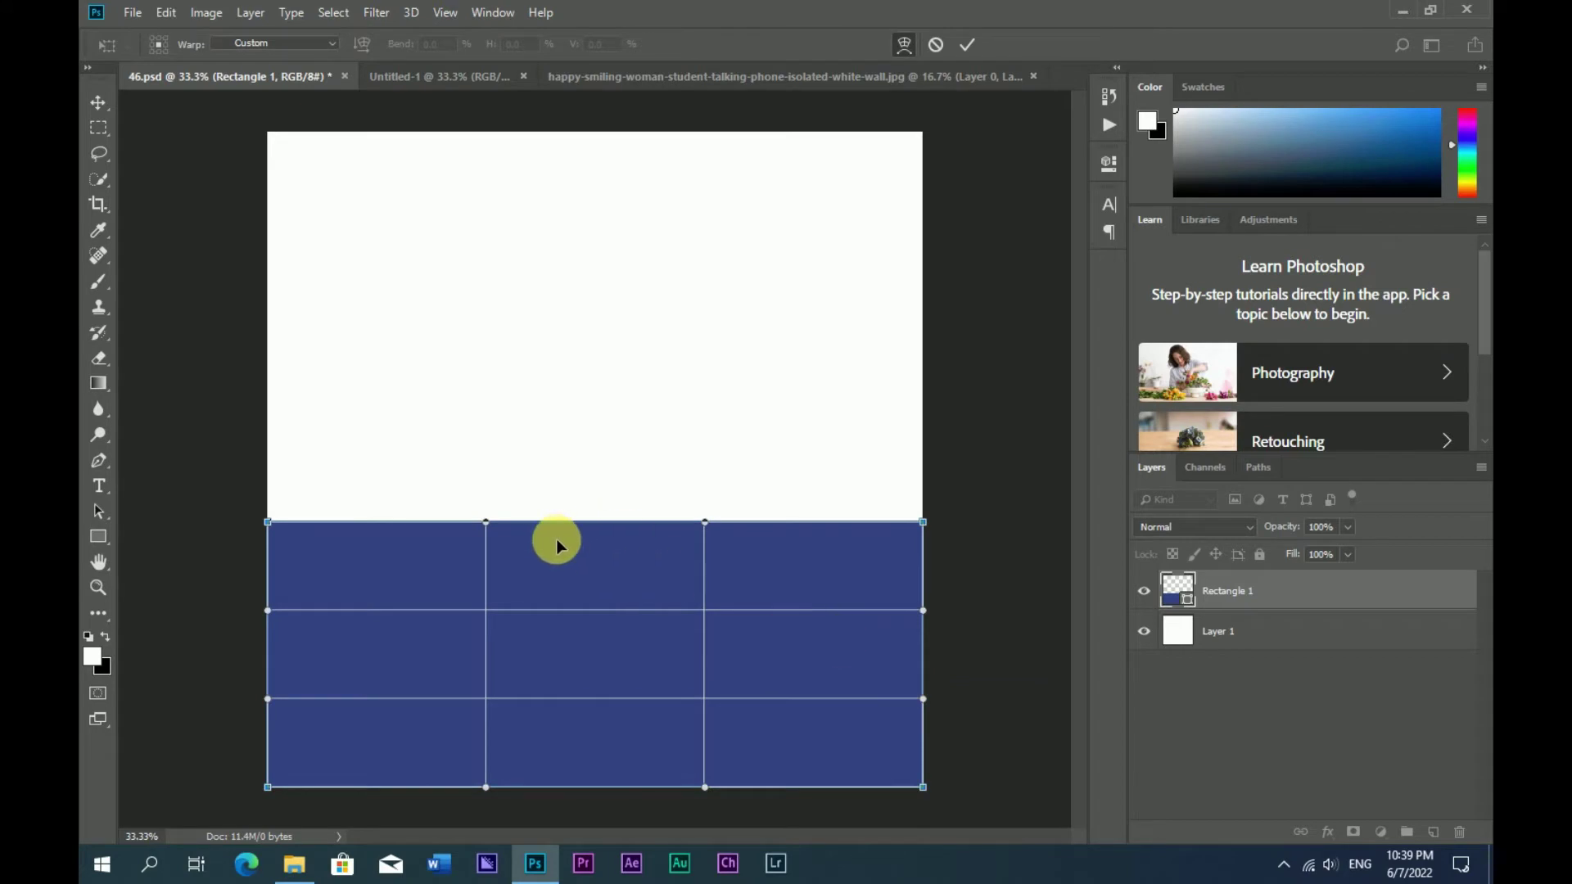
{"action": "left_click_drag", "start_coordinate": [709, 532], "coordinate": [671, 856]}
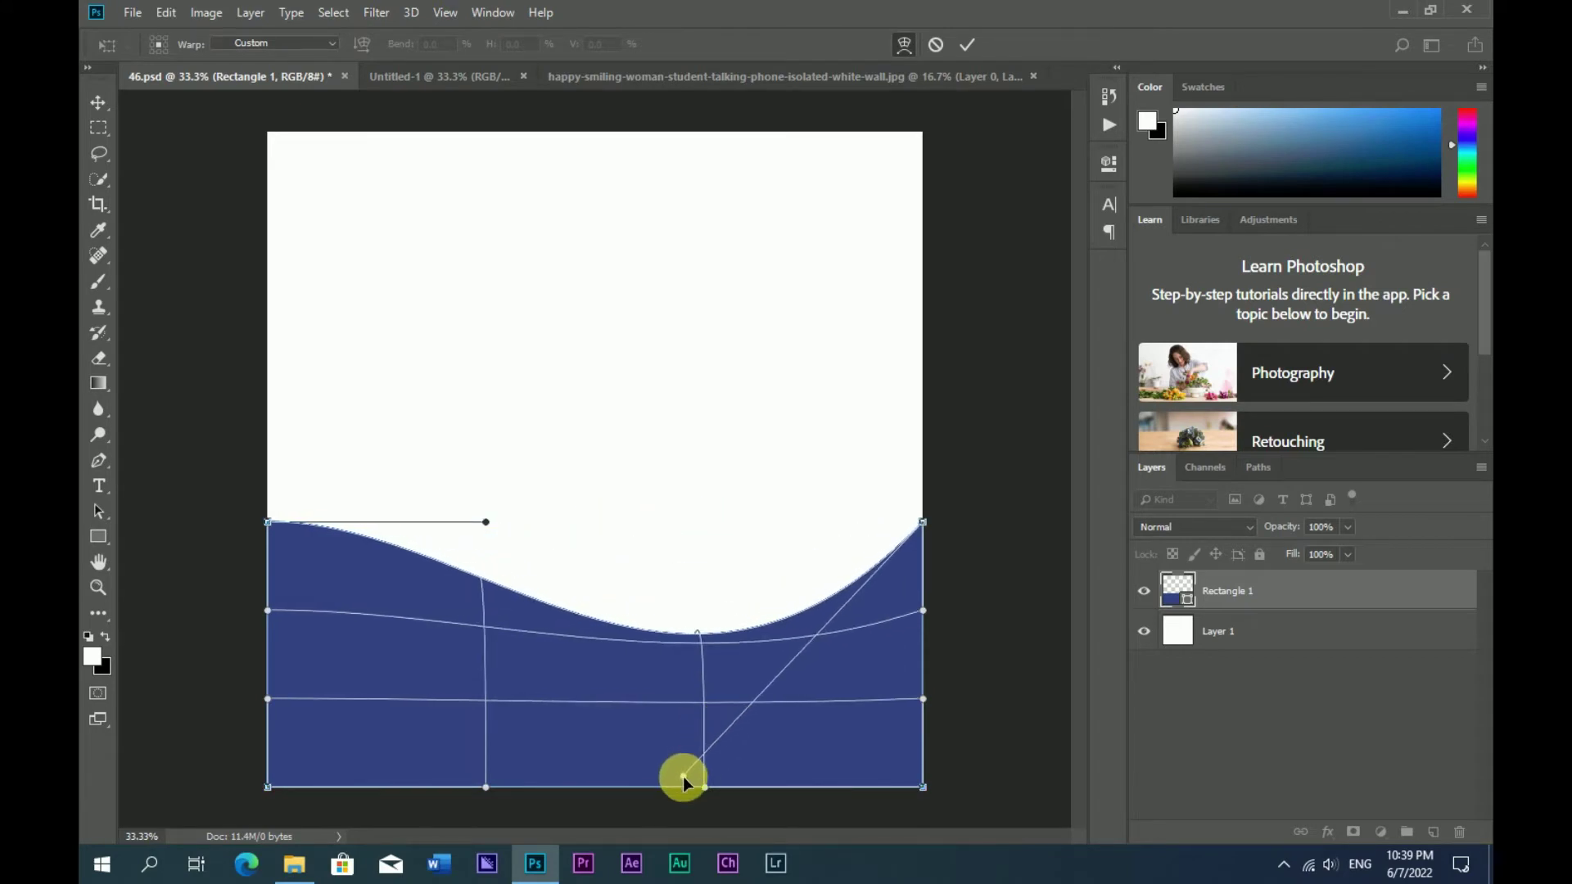
{"action": "left_click_drag", "start_coordinate": [437, 603], "coordinate": [465, 469]}
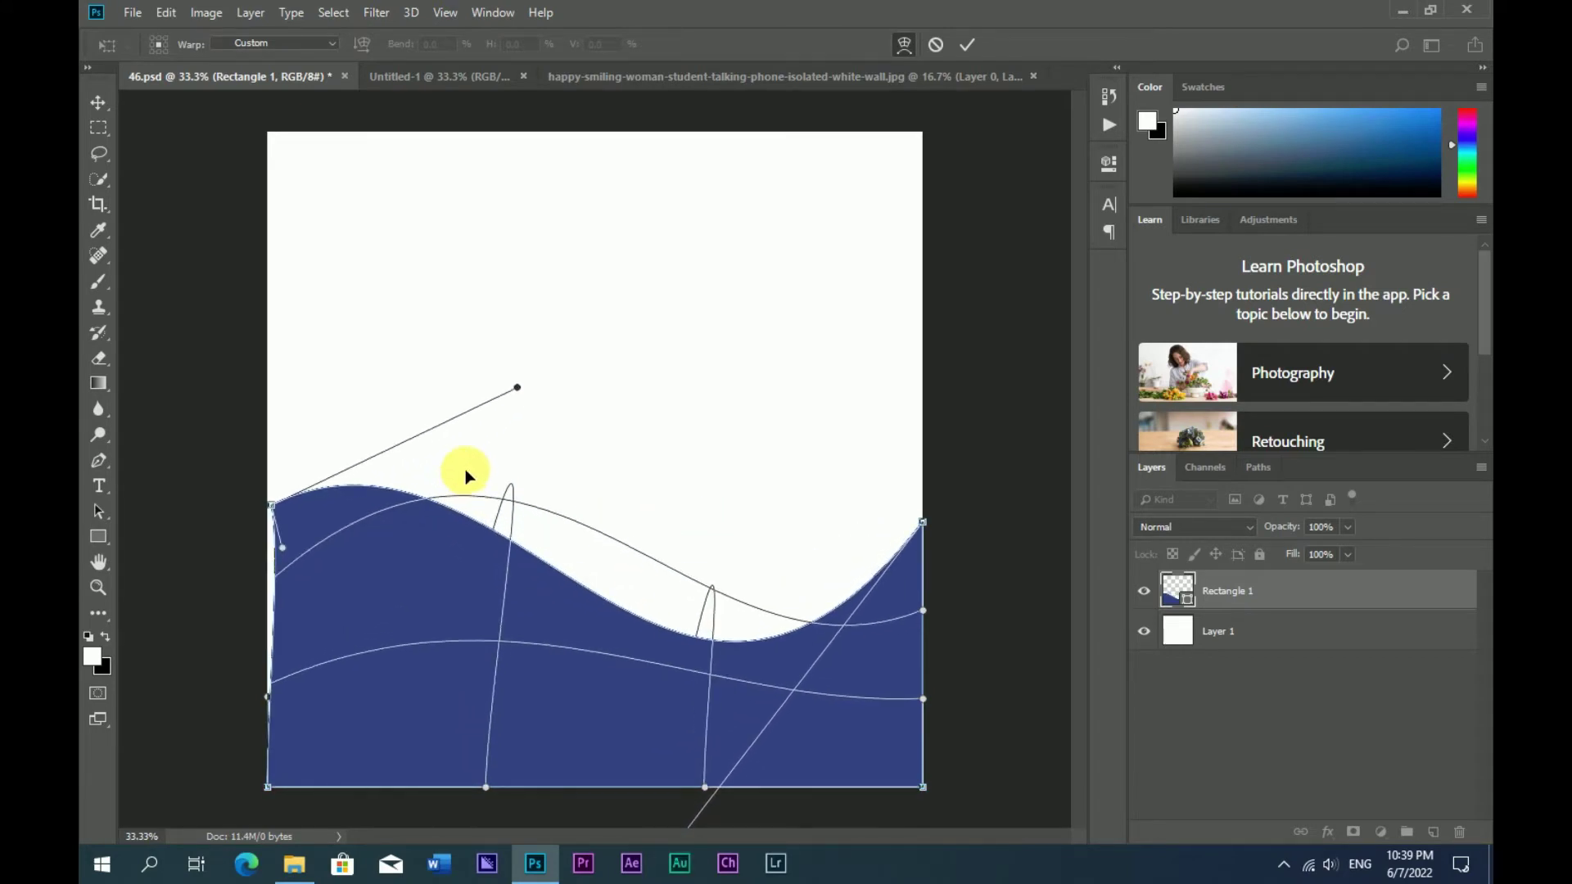
{"action": "left_click_drag", "start_coordinate": [271, 505], "coordinate": [267, 508]}
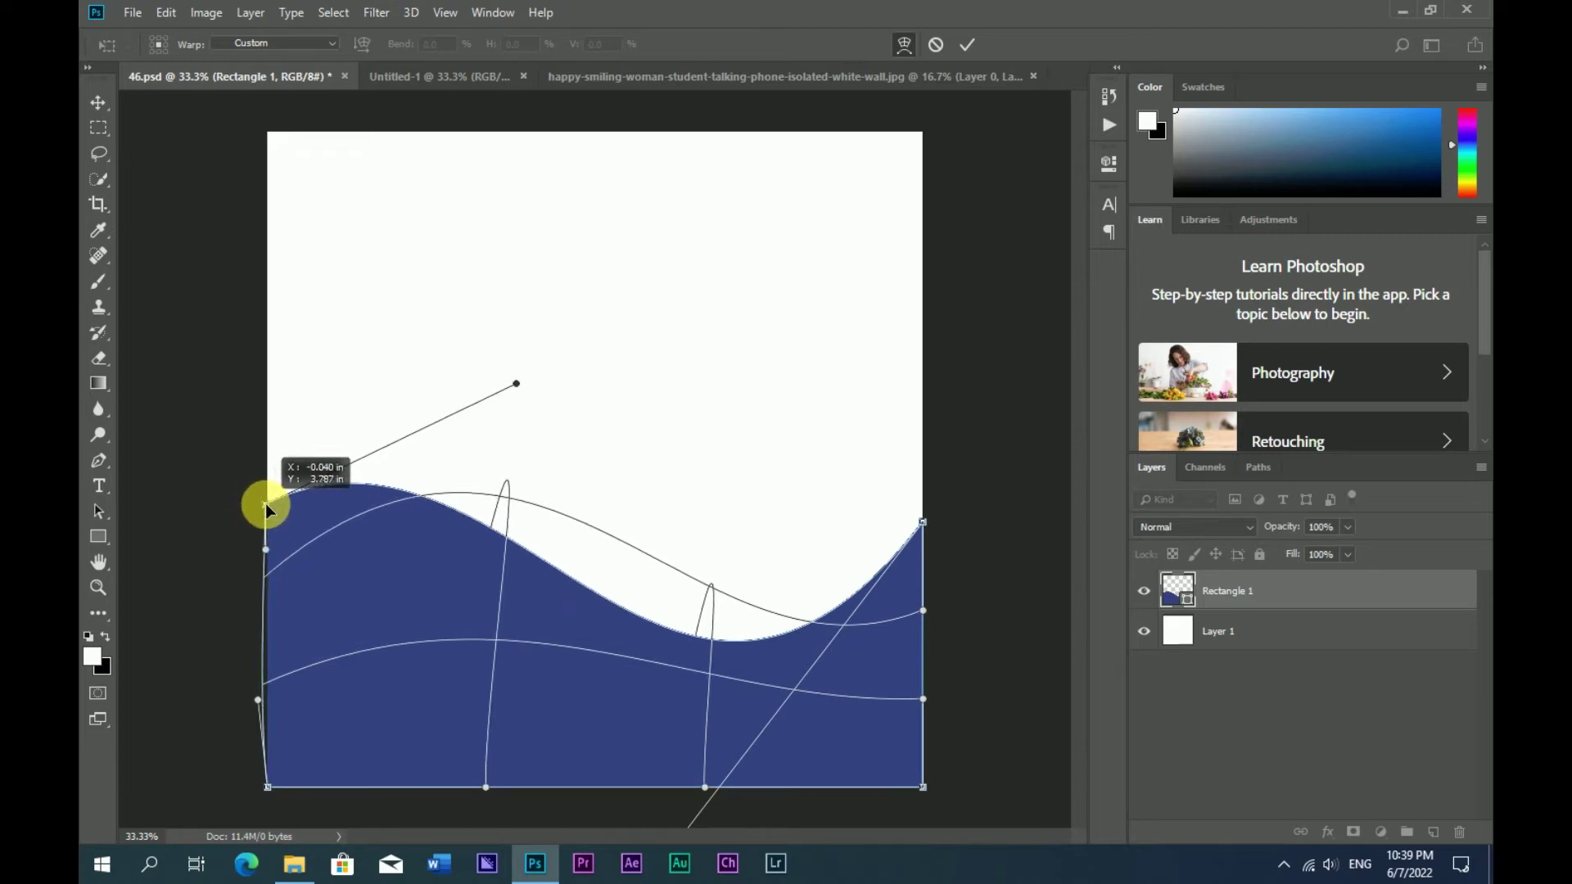
{"action": "left_click_drag", "start_coordinate": [258, 703], "coordinate": [267, 701]}
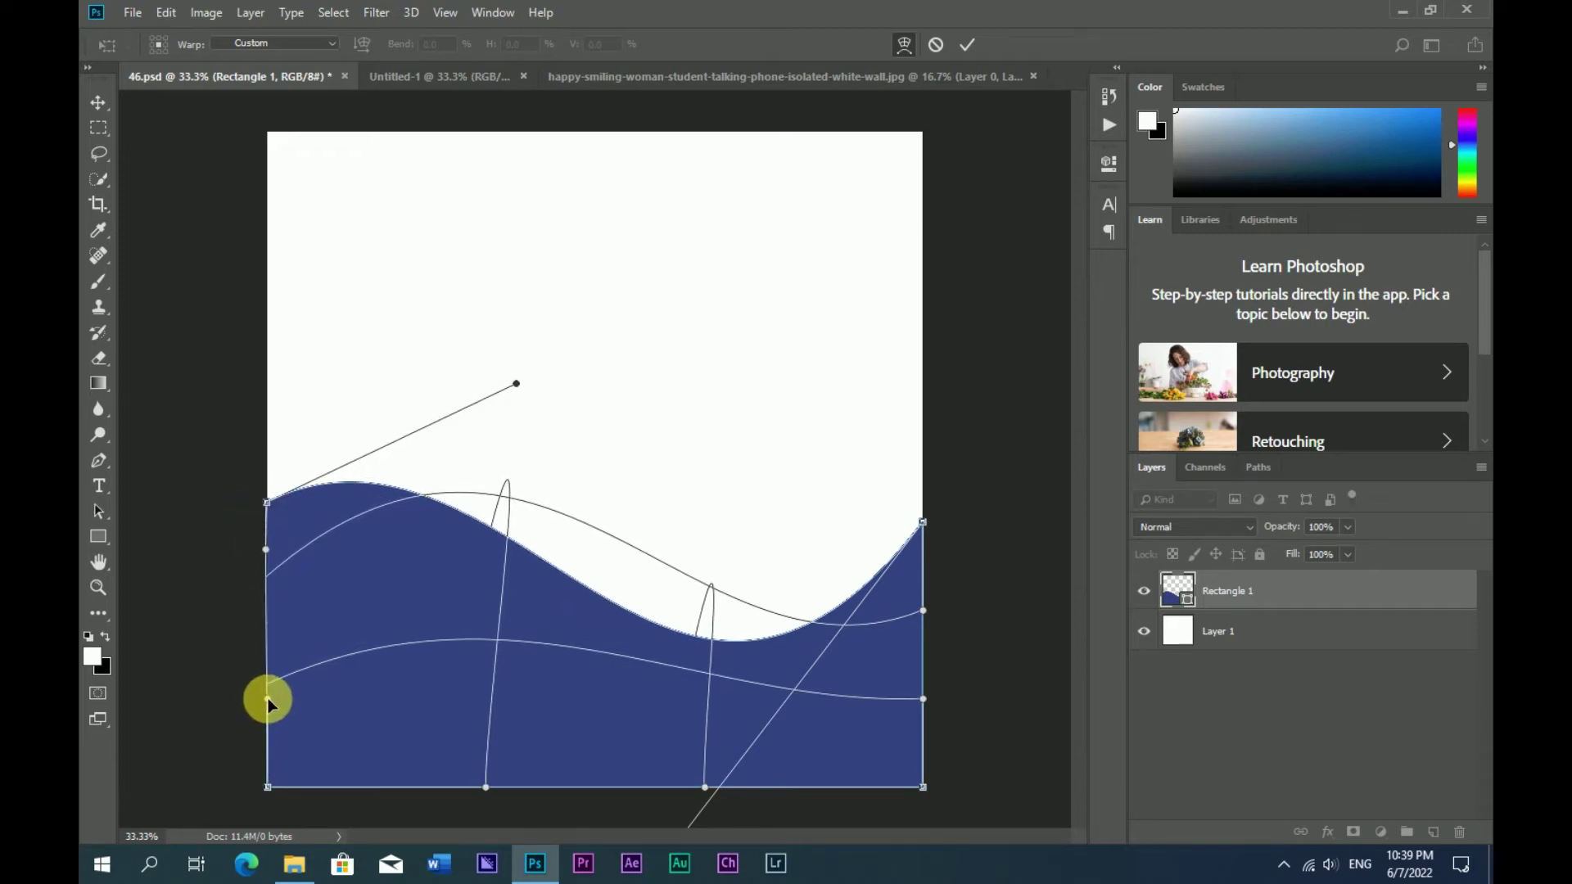
{"action": "left_click_drag", "start_coordinate": [707, 715], "coordinate": [710, 690]}
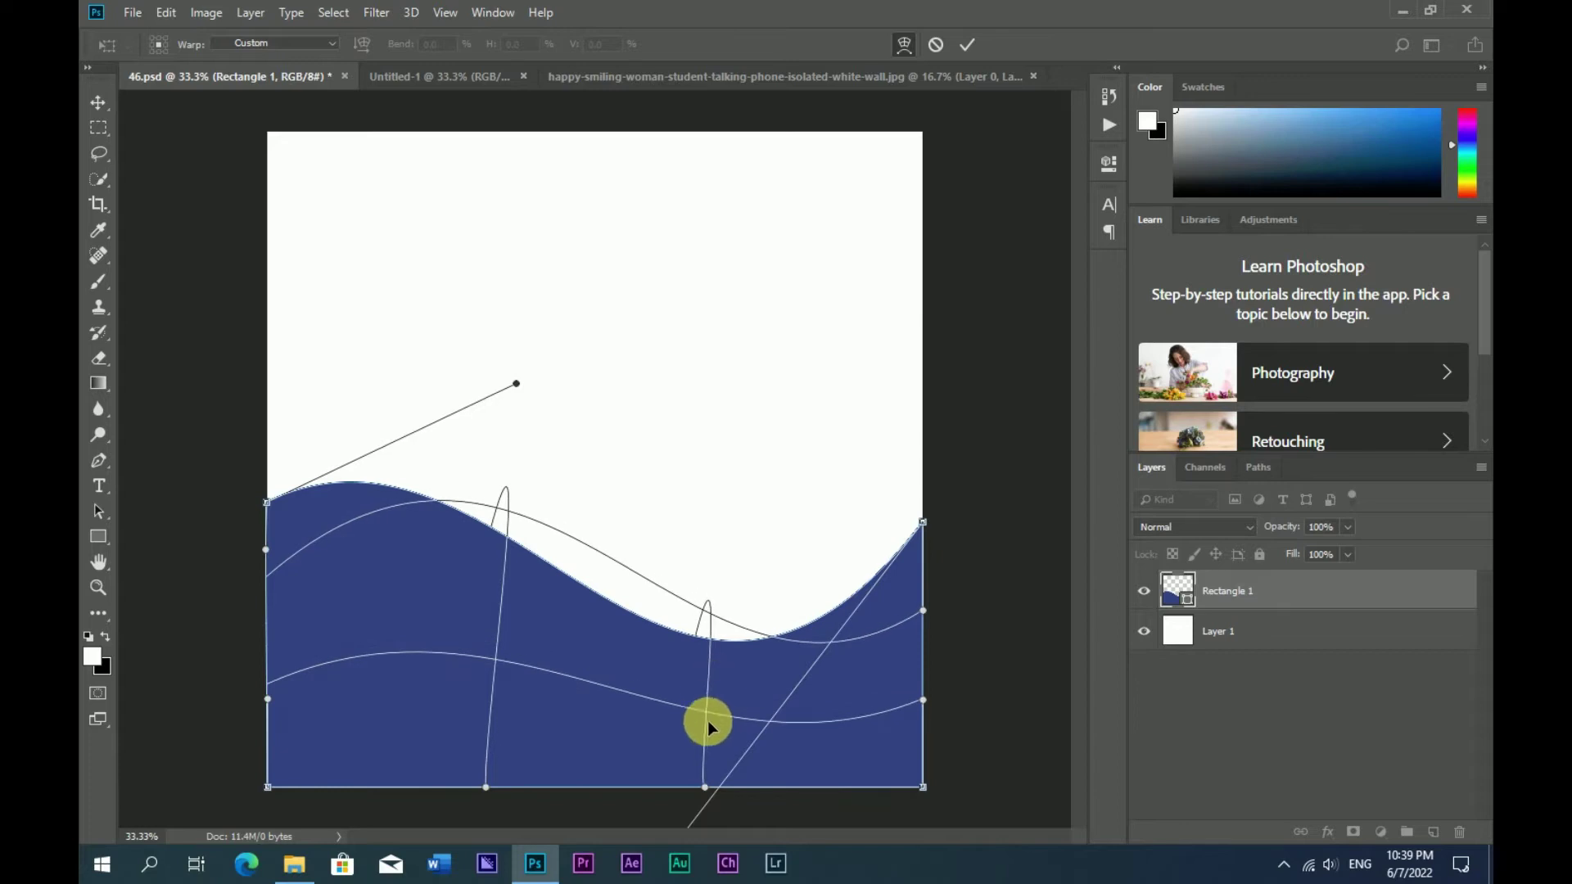
{"action": "left_click_drag", "start_coordinate": [705, 792], "coordinate": [700, 819]}
Refine the wave's left corner, apply the warp, and move the wave lower.
{"action": "key", "text": "ctrl+z"}
{"action": "left_click_drag", "start_coordinate": [266, 512], "coordinate": [269, 507]}
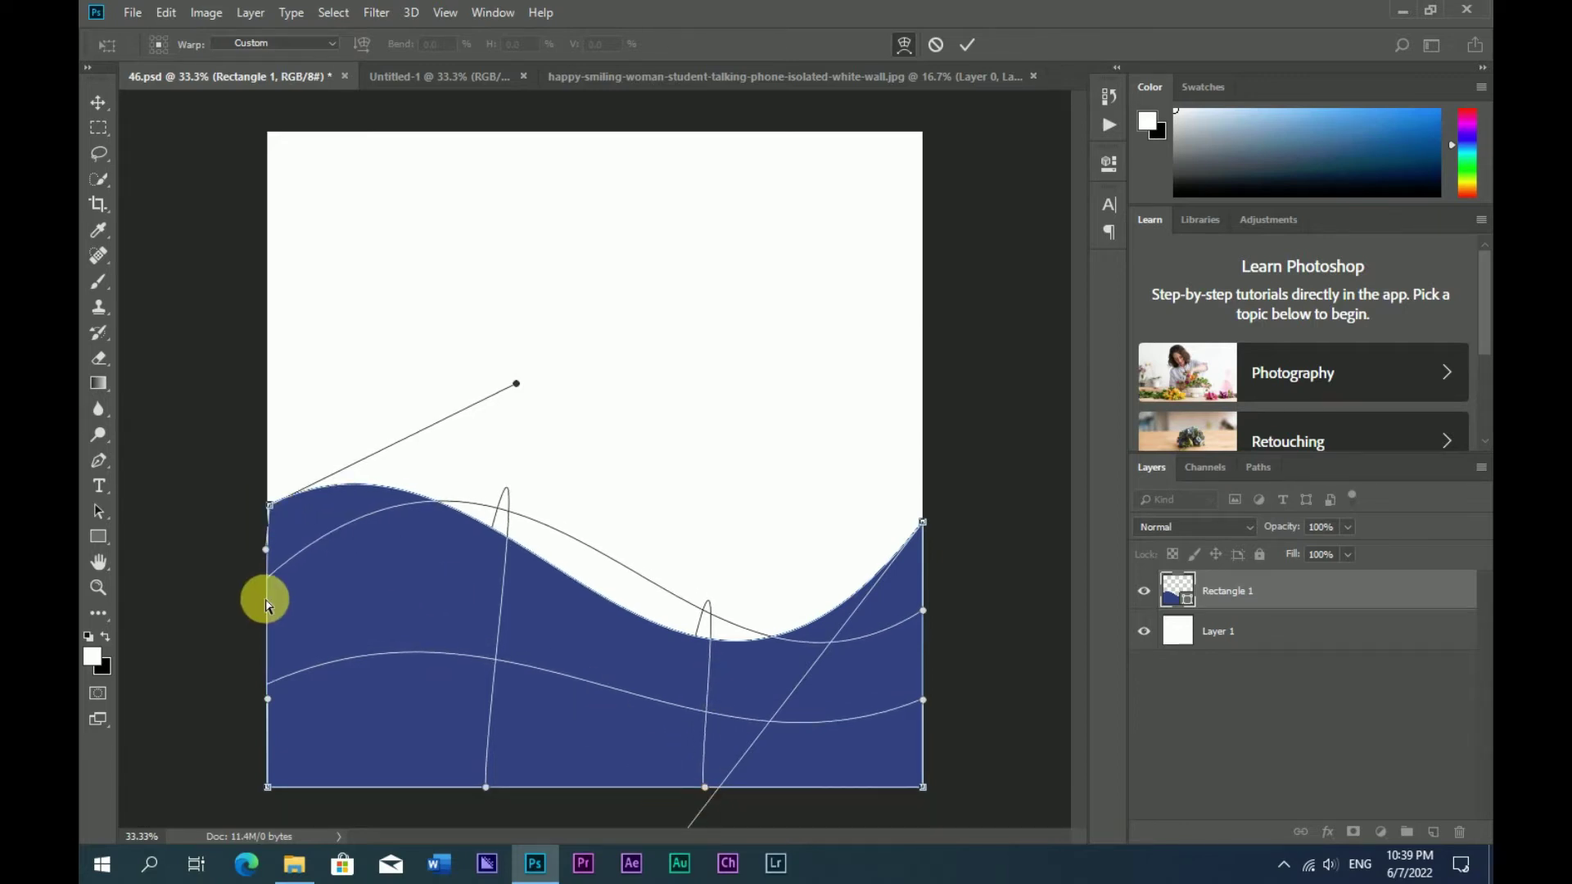
{"action": "left_click_drag", "start_coordinate": [265, 599], "coordinate": [276, 634]}
{"action": "key", "text": "ctrl+z"}
{"action": "left_click_drag", "start_coordinate": [270, 506], "coordinate": [266, 506]}
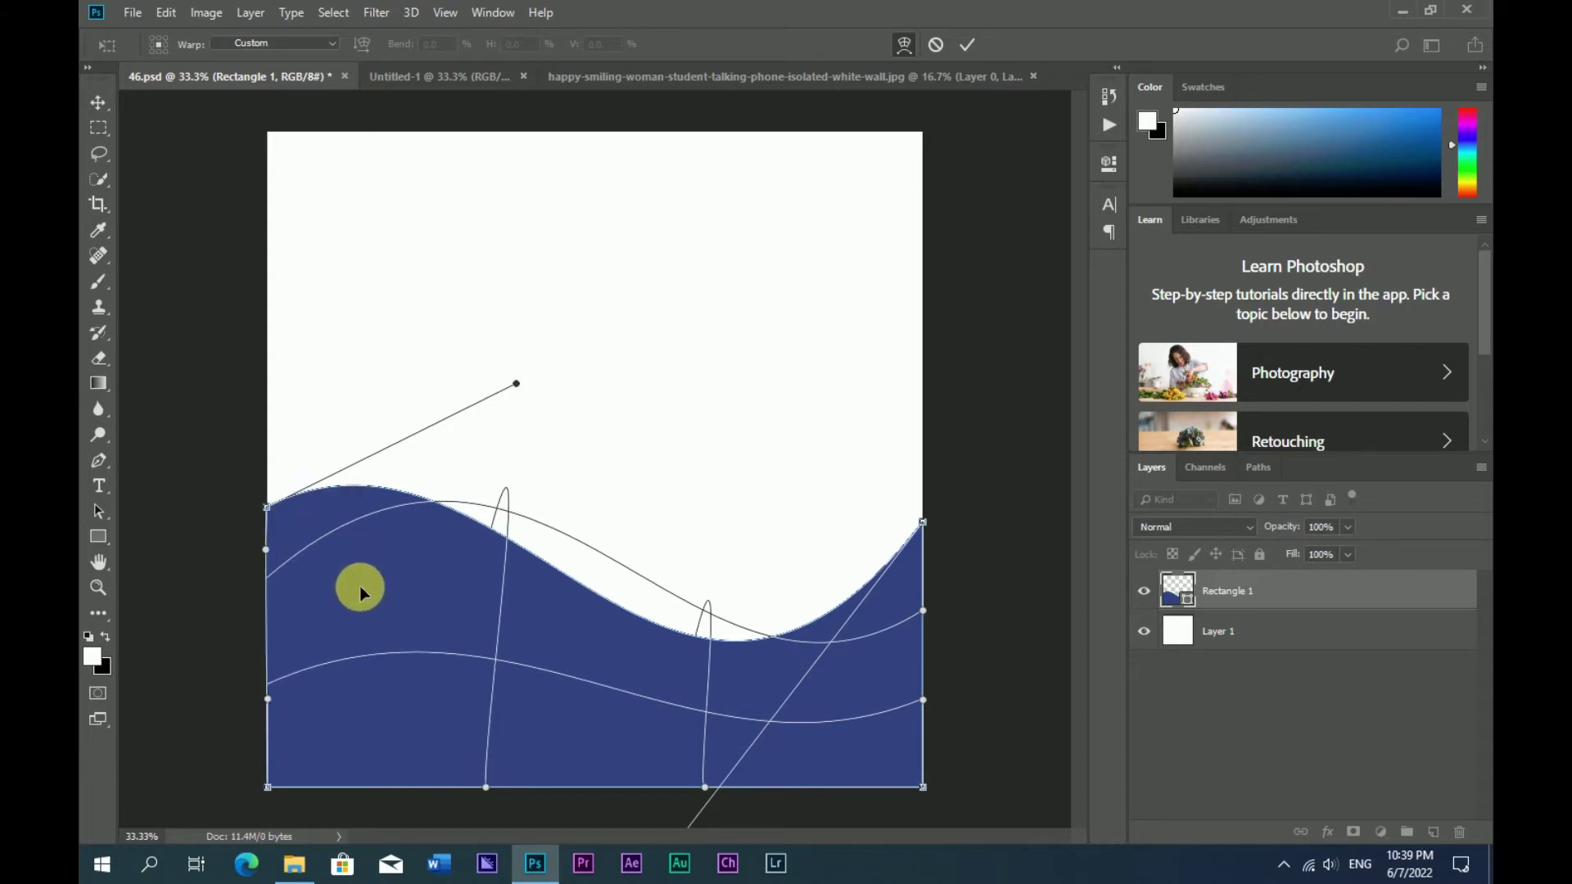
{"action": "key", "text": "Return"}
{"action": "left_click_drag", "start_coordinate": [748, 669], "coordinate": [611, 719]}
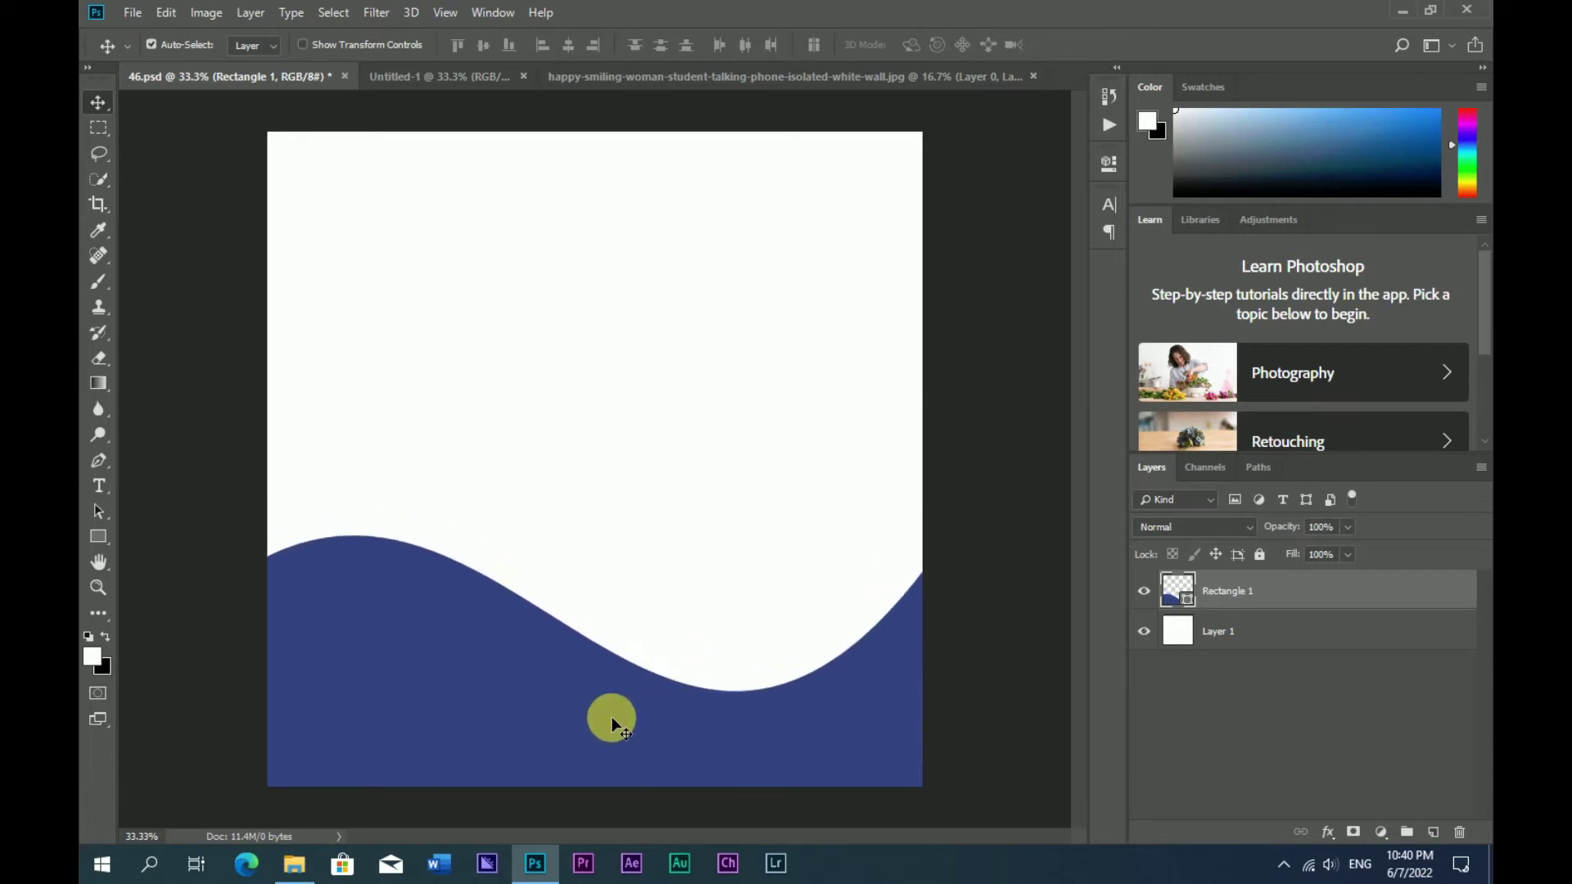
Duplicate the wave and give the copy no fill and a navy 324486 stroke.
{"action": "left_click", "coordinate": [97, 537]}
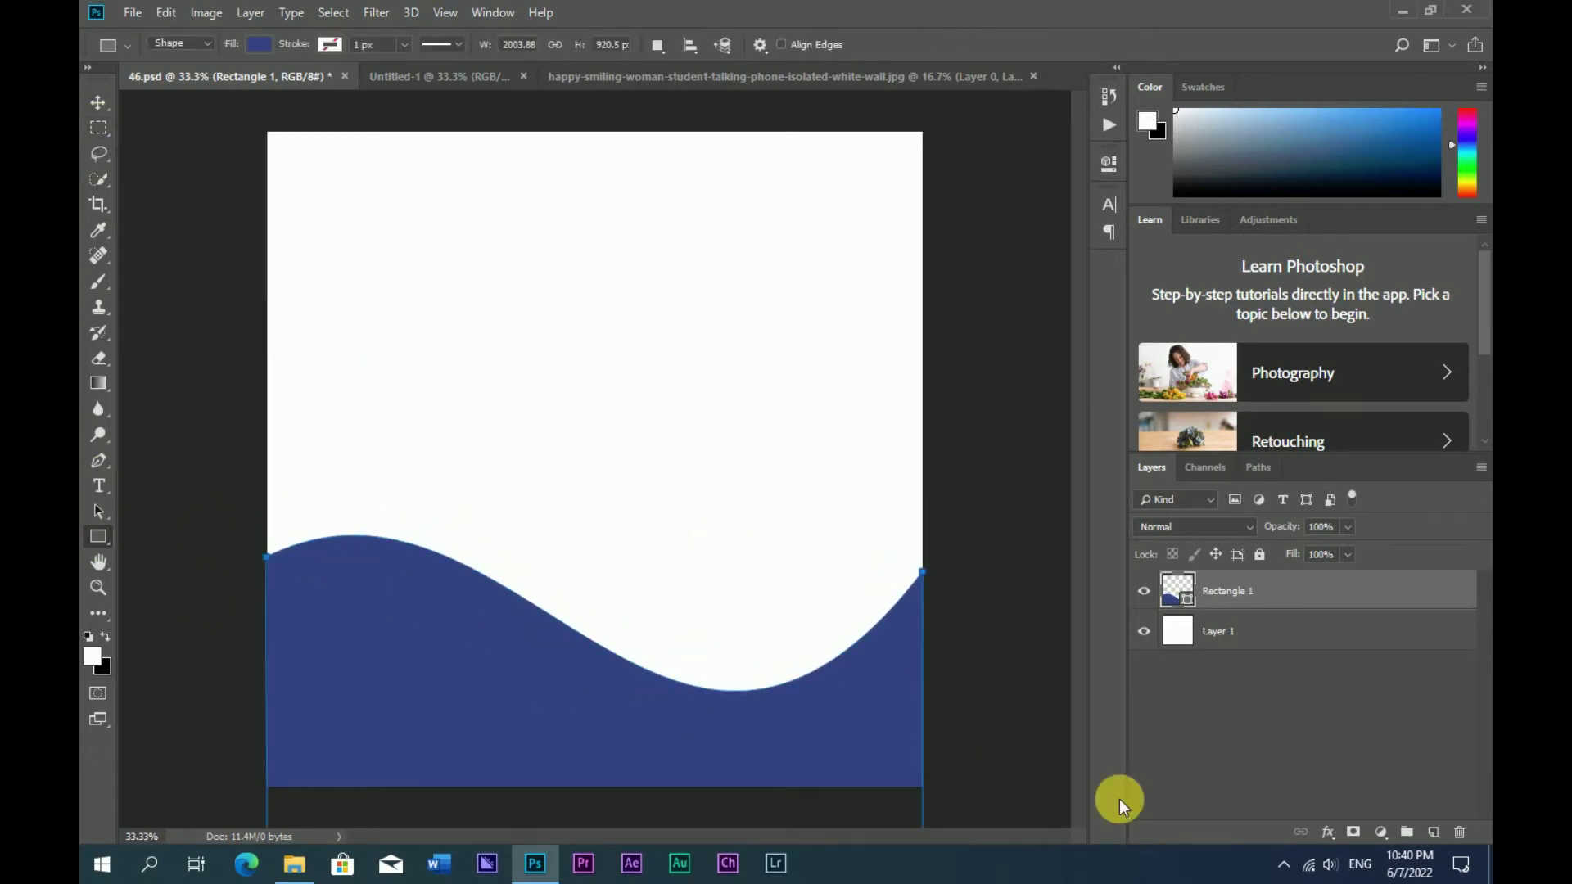
{"action": "key", "text": "ctrl+j"}
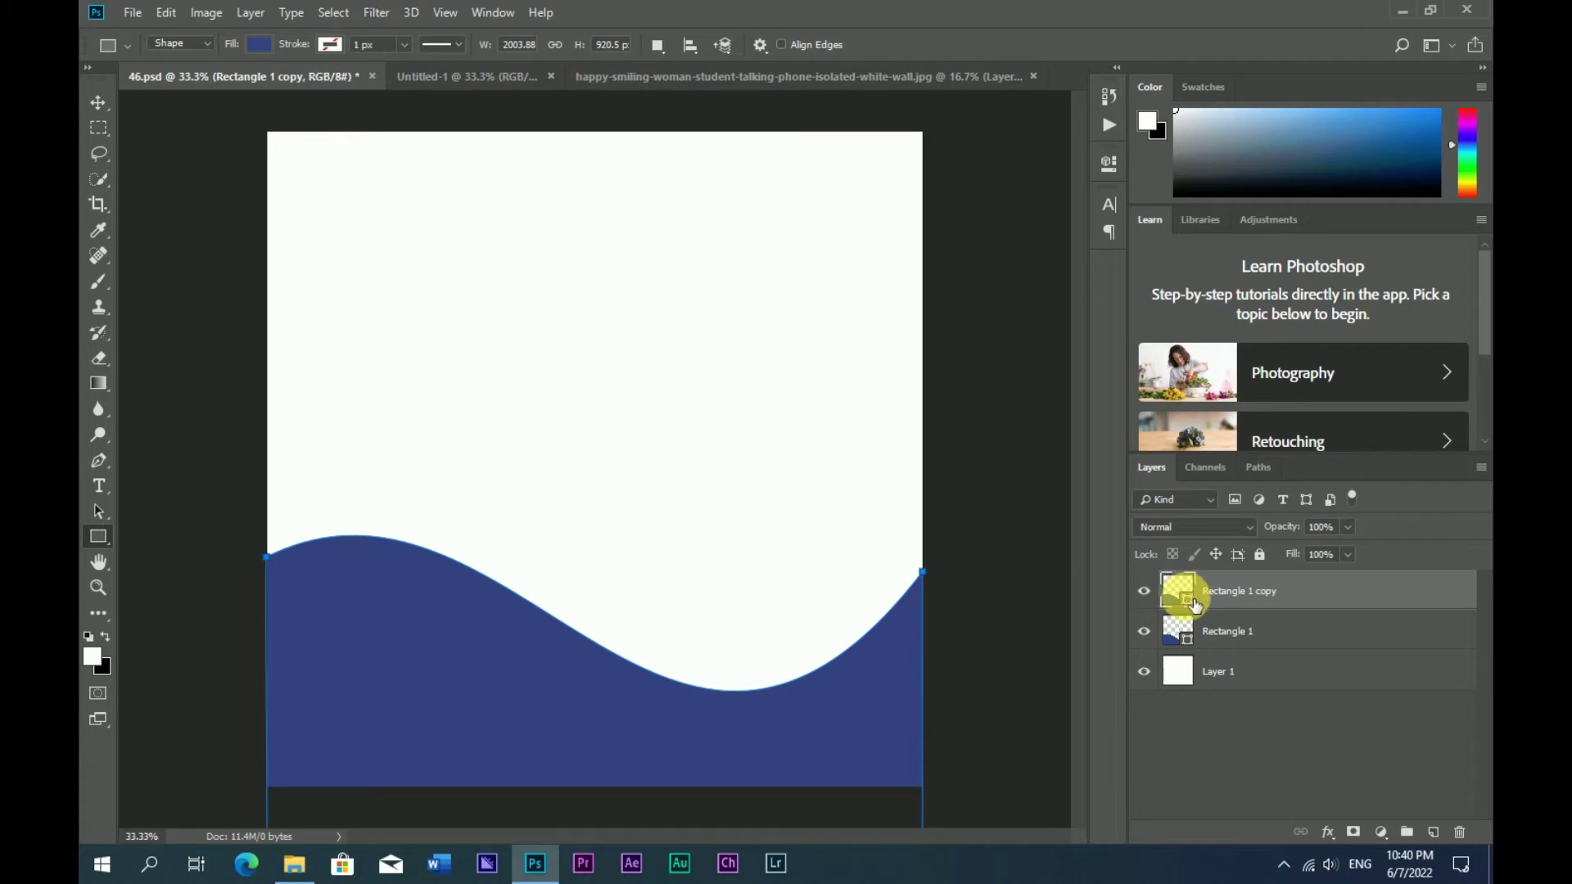
{"action": "left_click", "coordinate": [259, 44]}
{"action": "left_click", "coordinate": [172, 81]}
{"action": "left_click", "coordinate": [328, 45]}
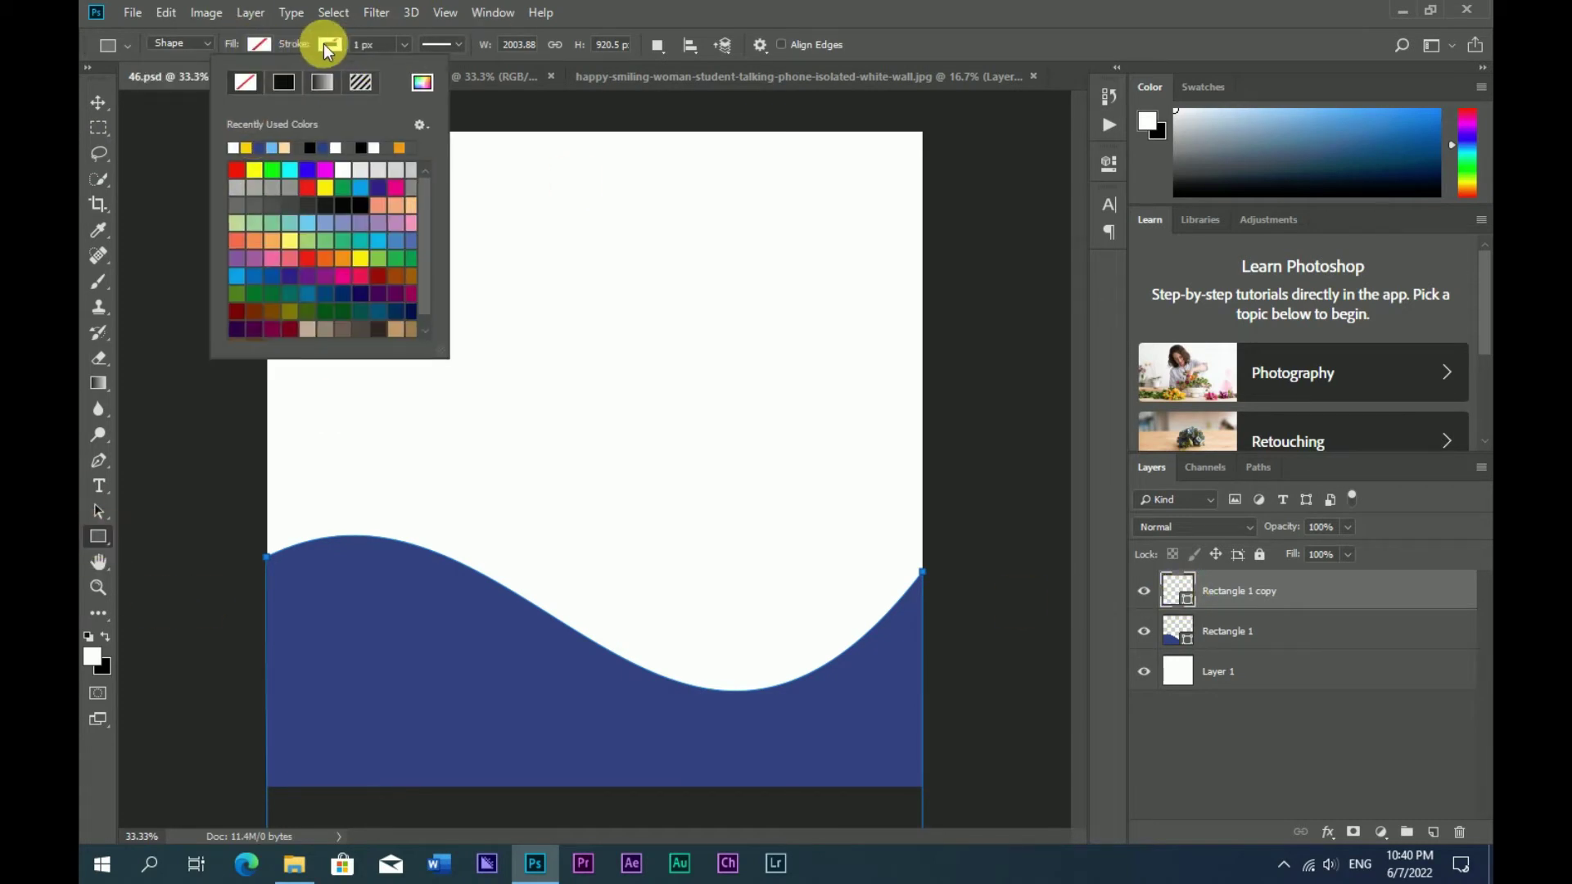
{"action": "left_click", "coordinate": [423, 82]}
{"action": "left_click", "coordinate": [974, 170]}
{"action": "left_click", "coordinate": [319, 51]}
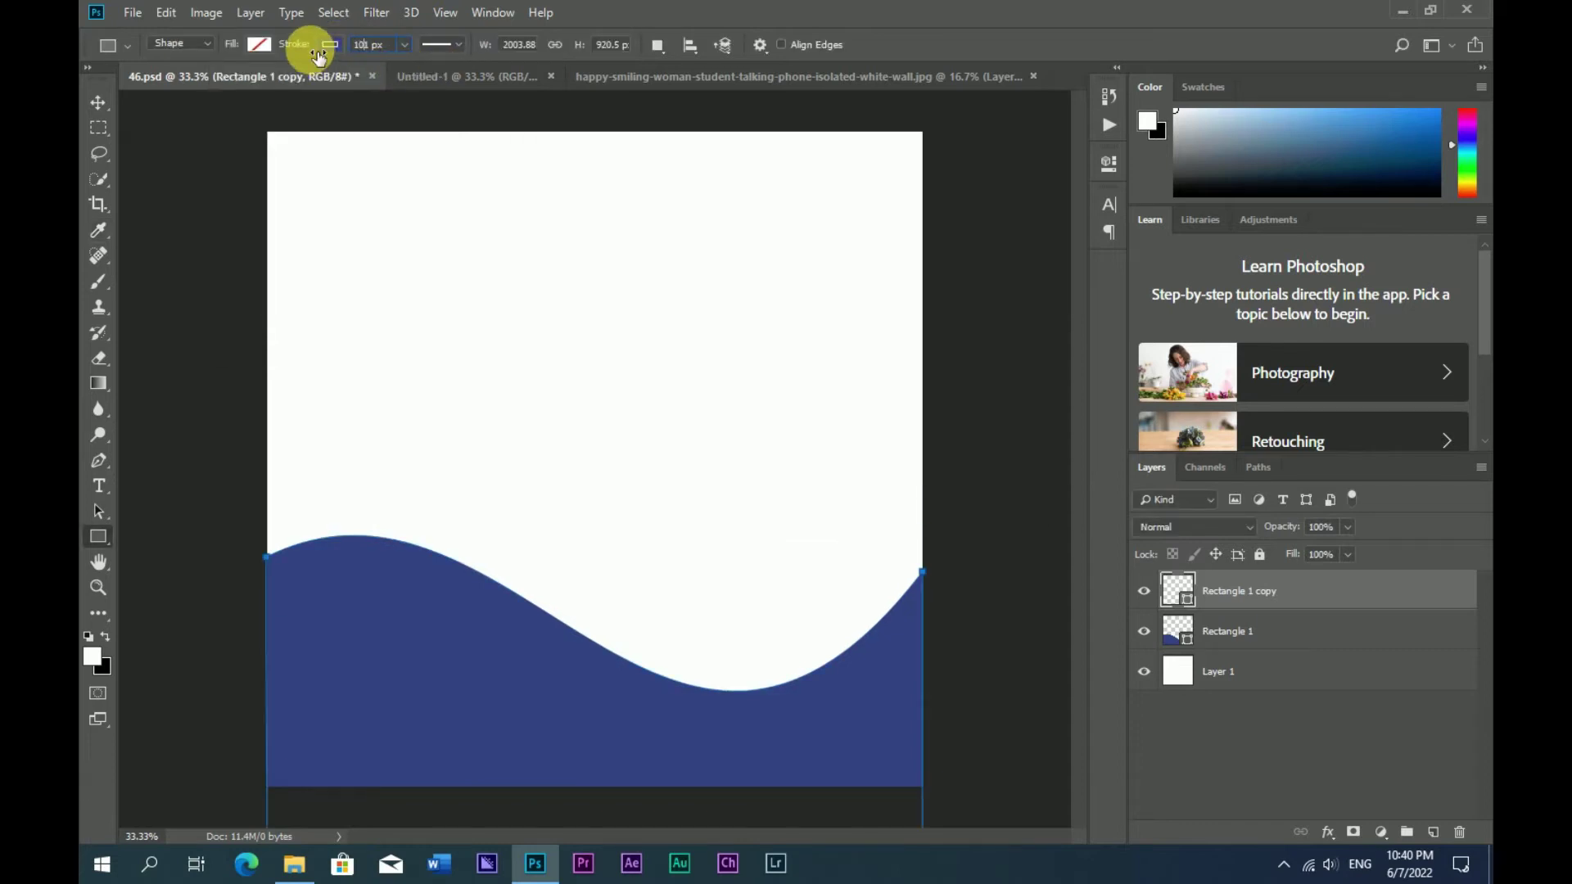
Nudge the outline copy up so a thin white gap shows above the solid wave.
{"action": "left_click", "coordinate": [98, 102]}
{"action": "key", "text": "shift+Up"}
{"action": "key", "text": "shift+Up"}
{"action": "key", "text": "shift+Up"}
{"action": "key", "text": "shift+Up"}
{"action": "key", "text": "shift+Up"}
{"action": "key", "text": "shift+Up"}
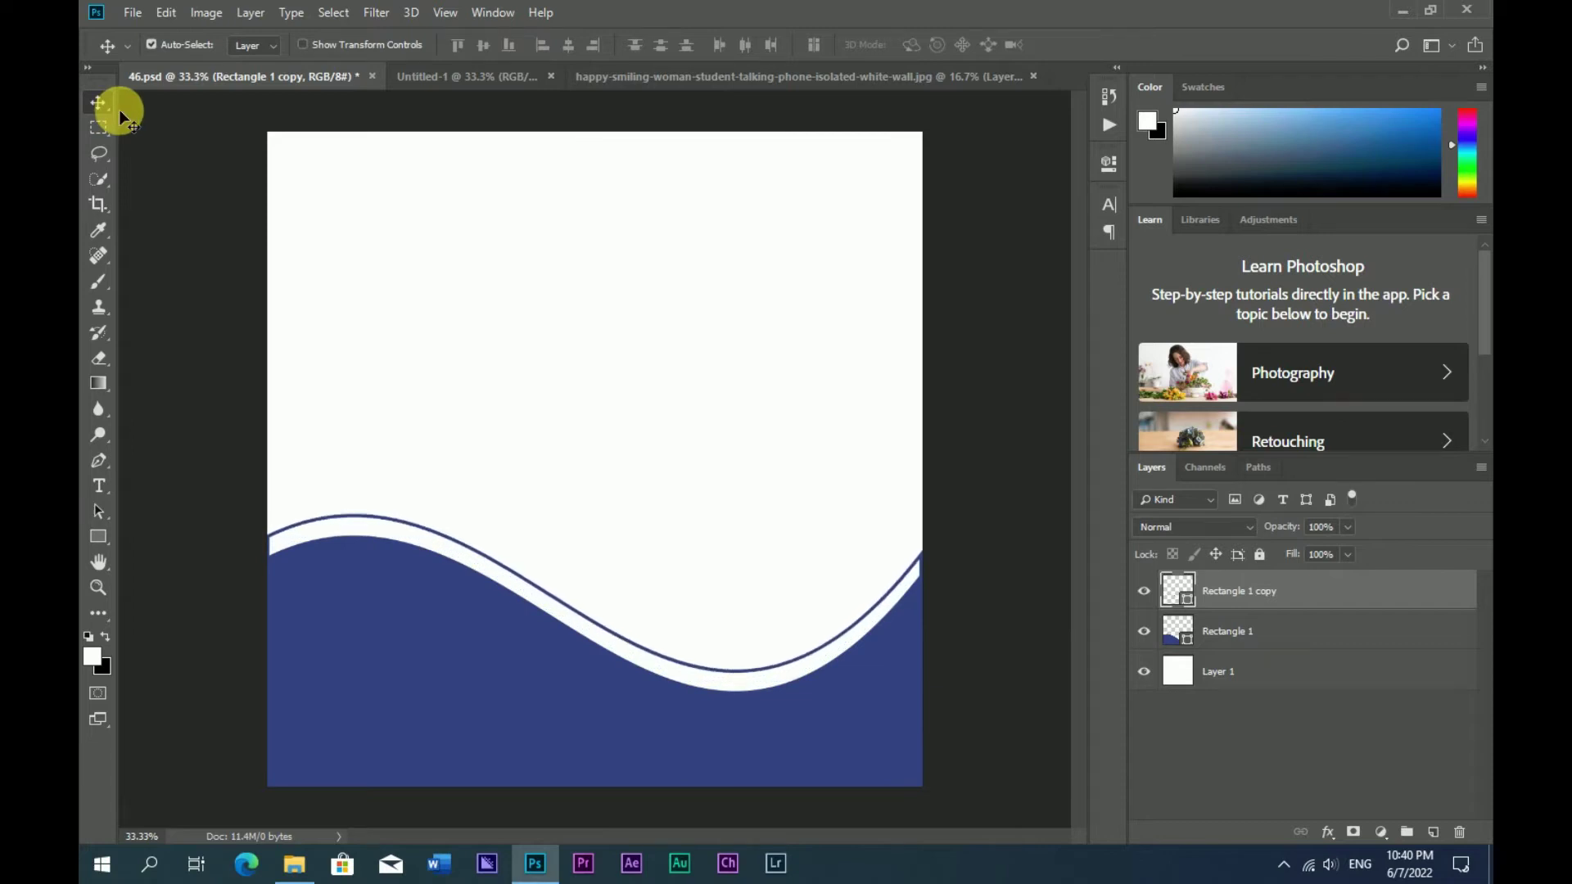
{"action": "key", "text": "shift+Down"}
{"action": "key", "text": "shift+Down"}
{"action": "key", "text": "shift+Down"}
{"action": "key", "text": "shift+Down"}
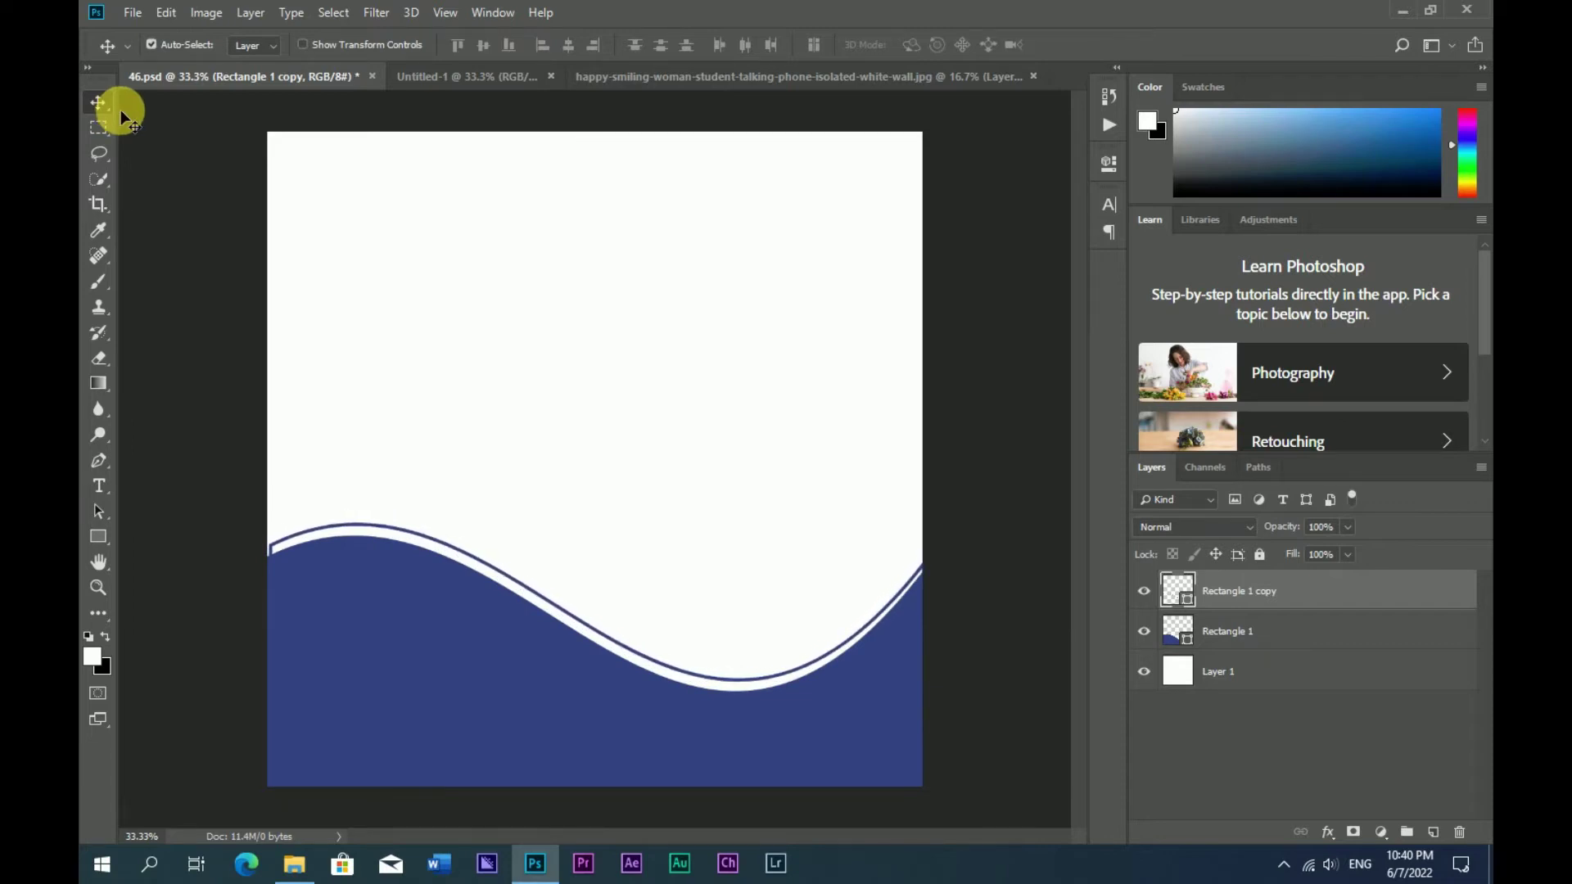
{"action": "key", "text": "ctrl+t"}
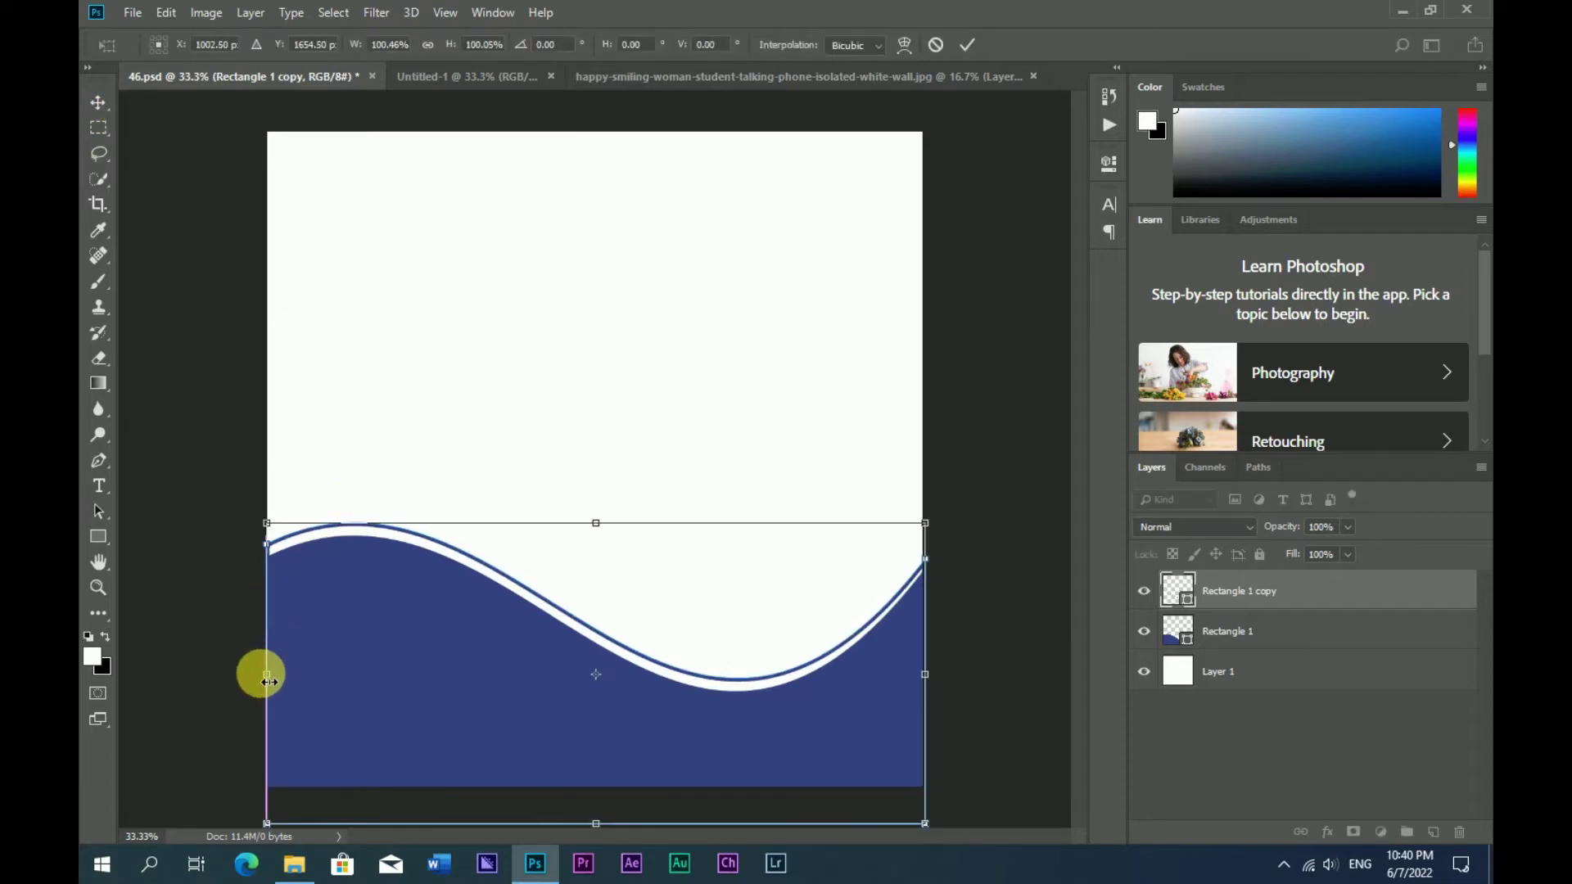
{"action": "key", "text": "Return"}
{"action": "key", "text": "shift+Up"}
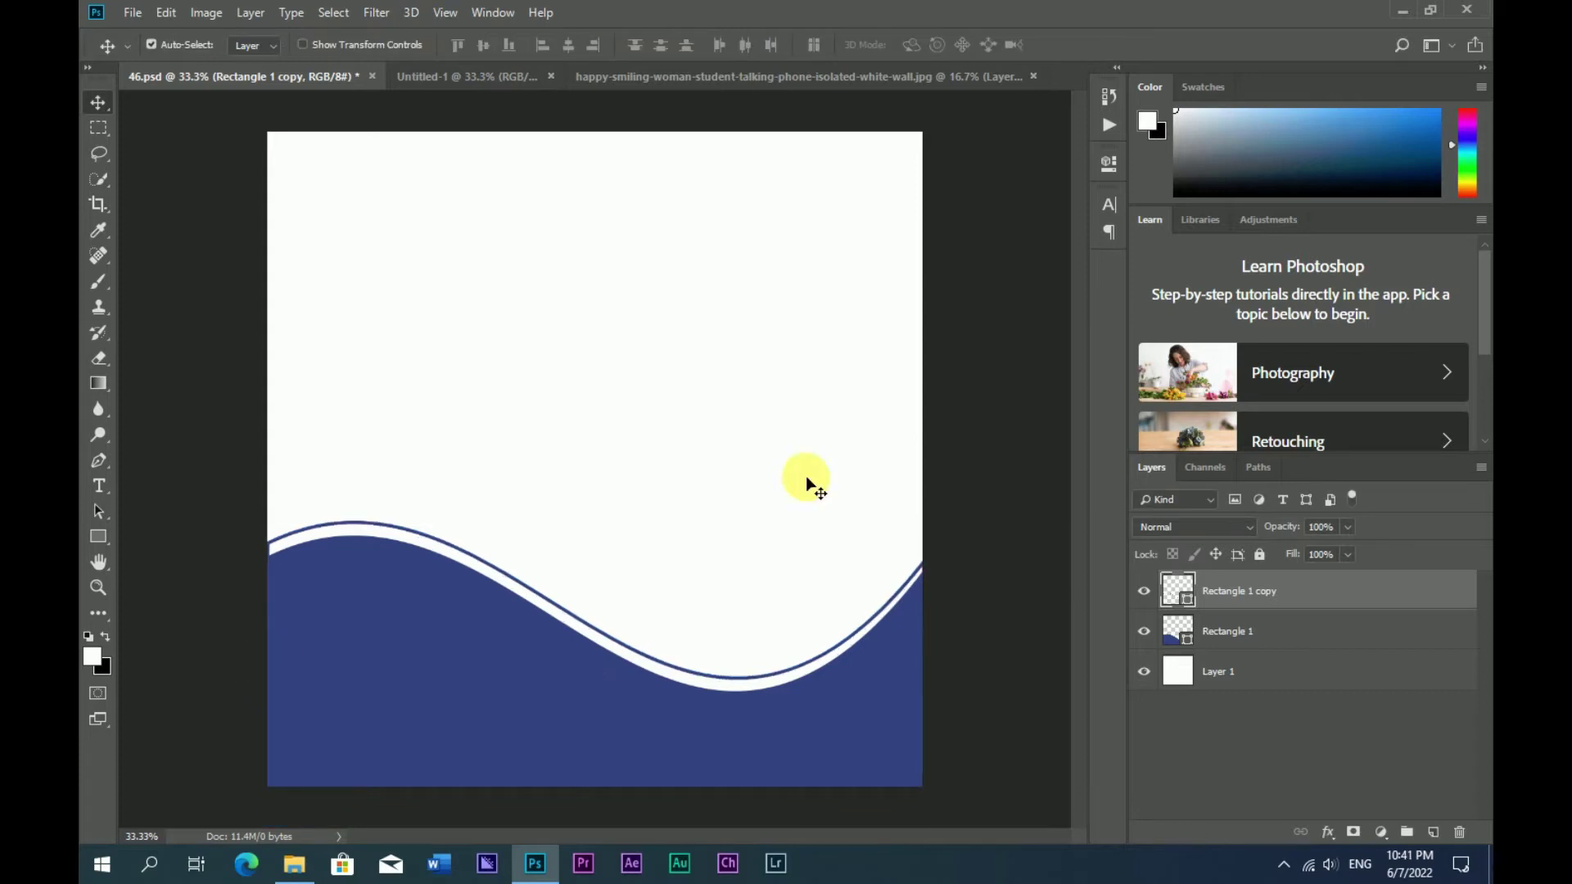
Duplicate the solid navy wave, move the copy up the stack, and fill it yellow f7d10a.
{"action": "left_click", "coordinate": [786, 459]}
{"action": "left_click", "coordinate": [701, 760]}
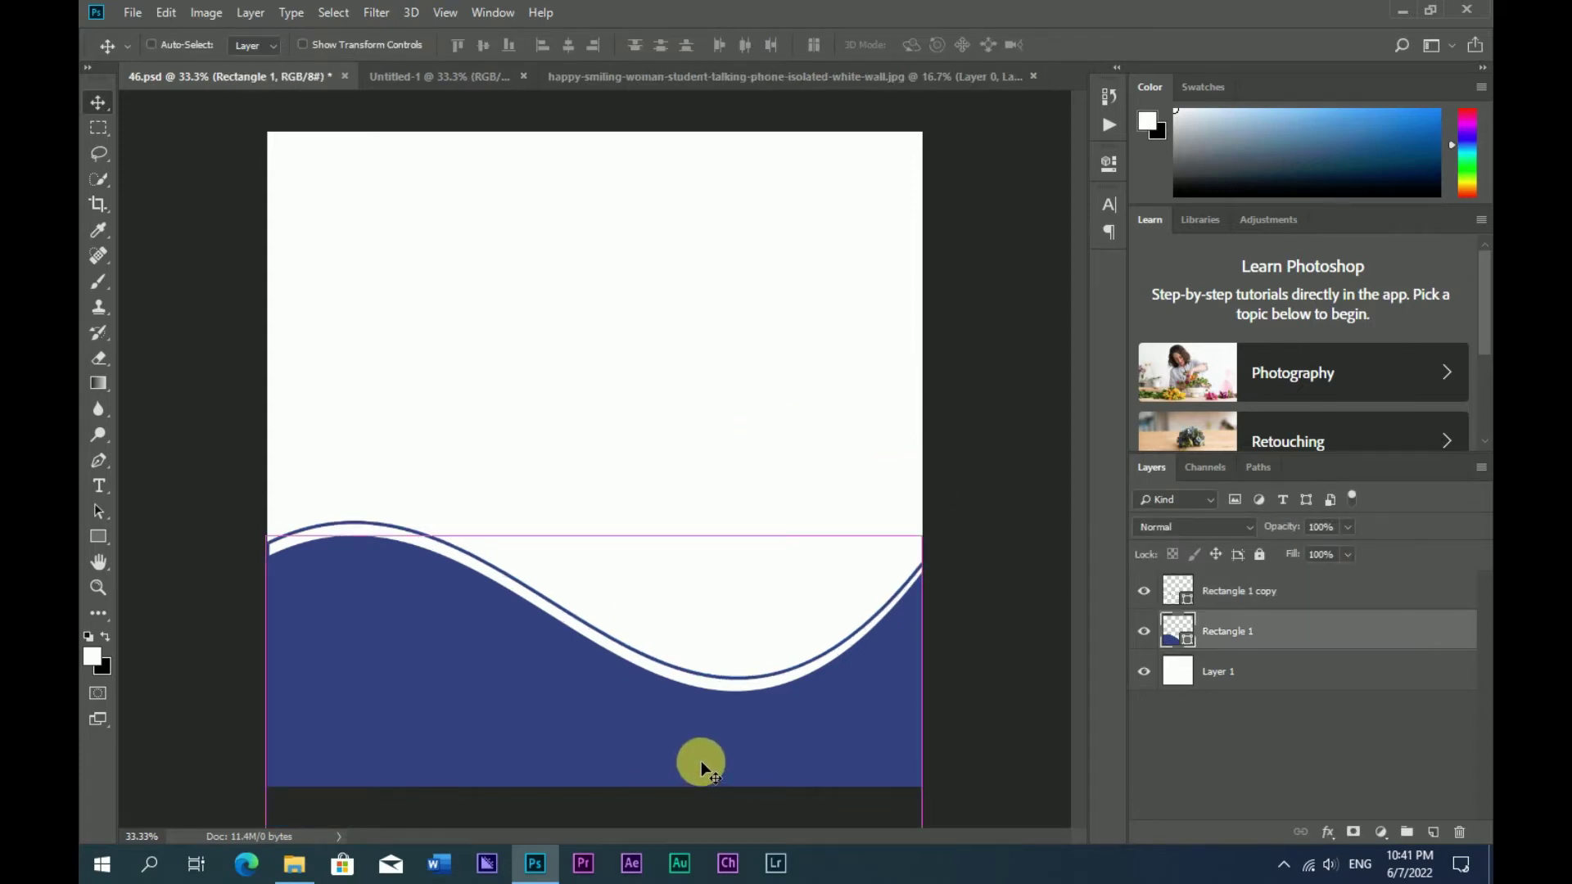
{"action": "key", "text": "ctrl+j"}
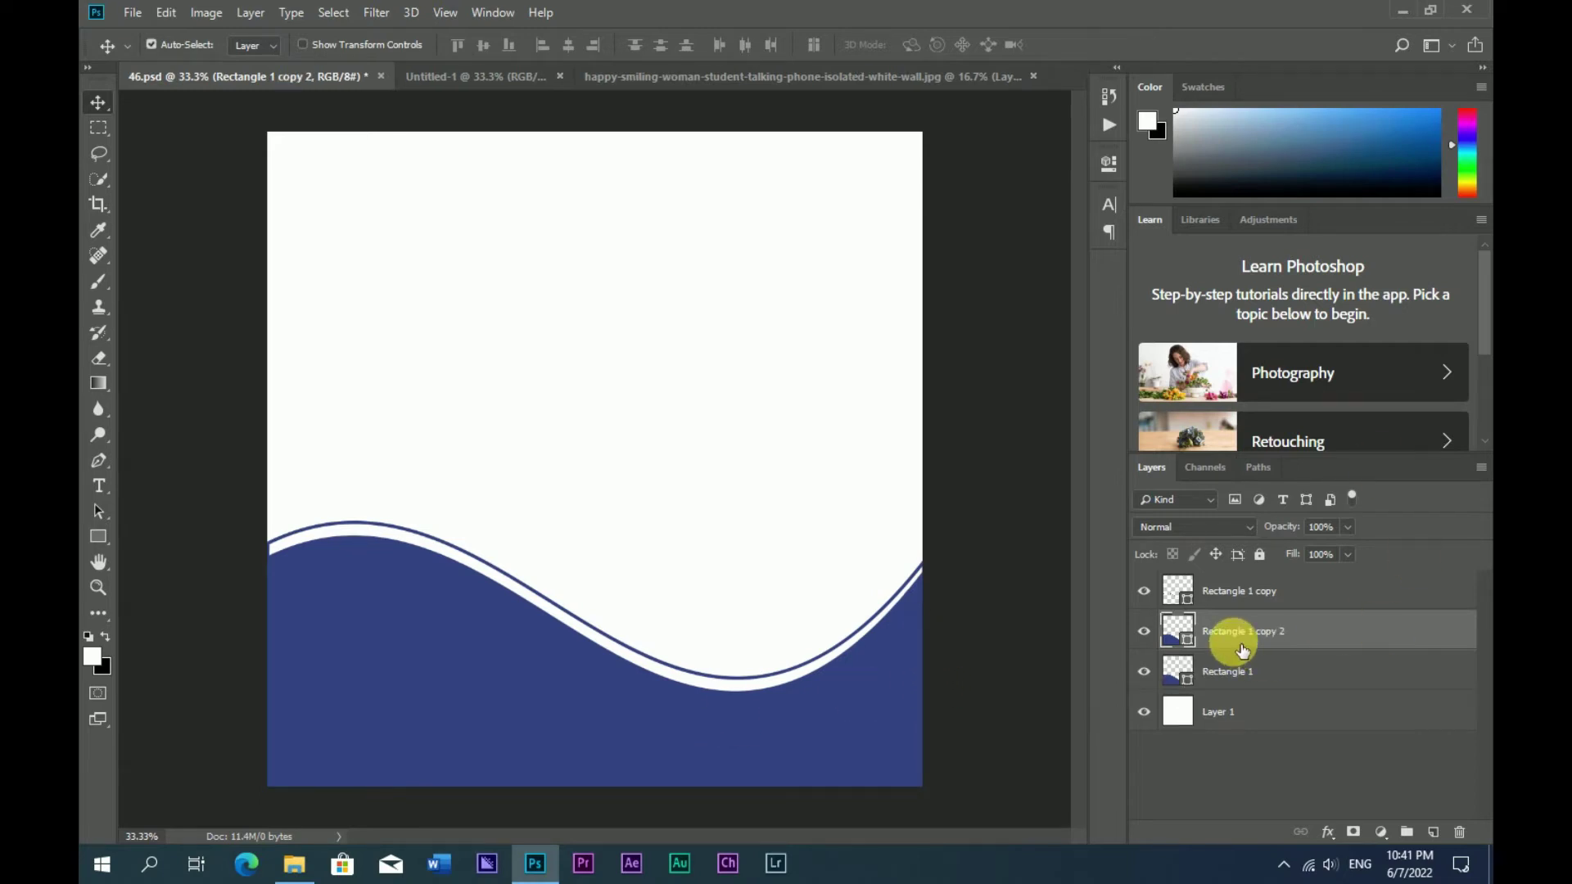
{"action": "mouse_move", "coordinate": [1241, 646]}
{"action": "left_mouse_down"}
{"action": "mouse_move", "coordinate": [1241, 705]}
{"action": "mouse_move", "coordinate": [1236, 595]}
{"action": "left_mouse_up"}
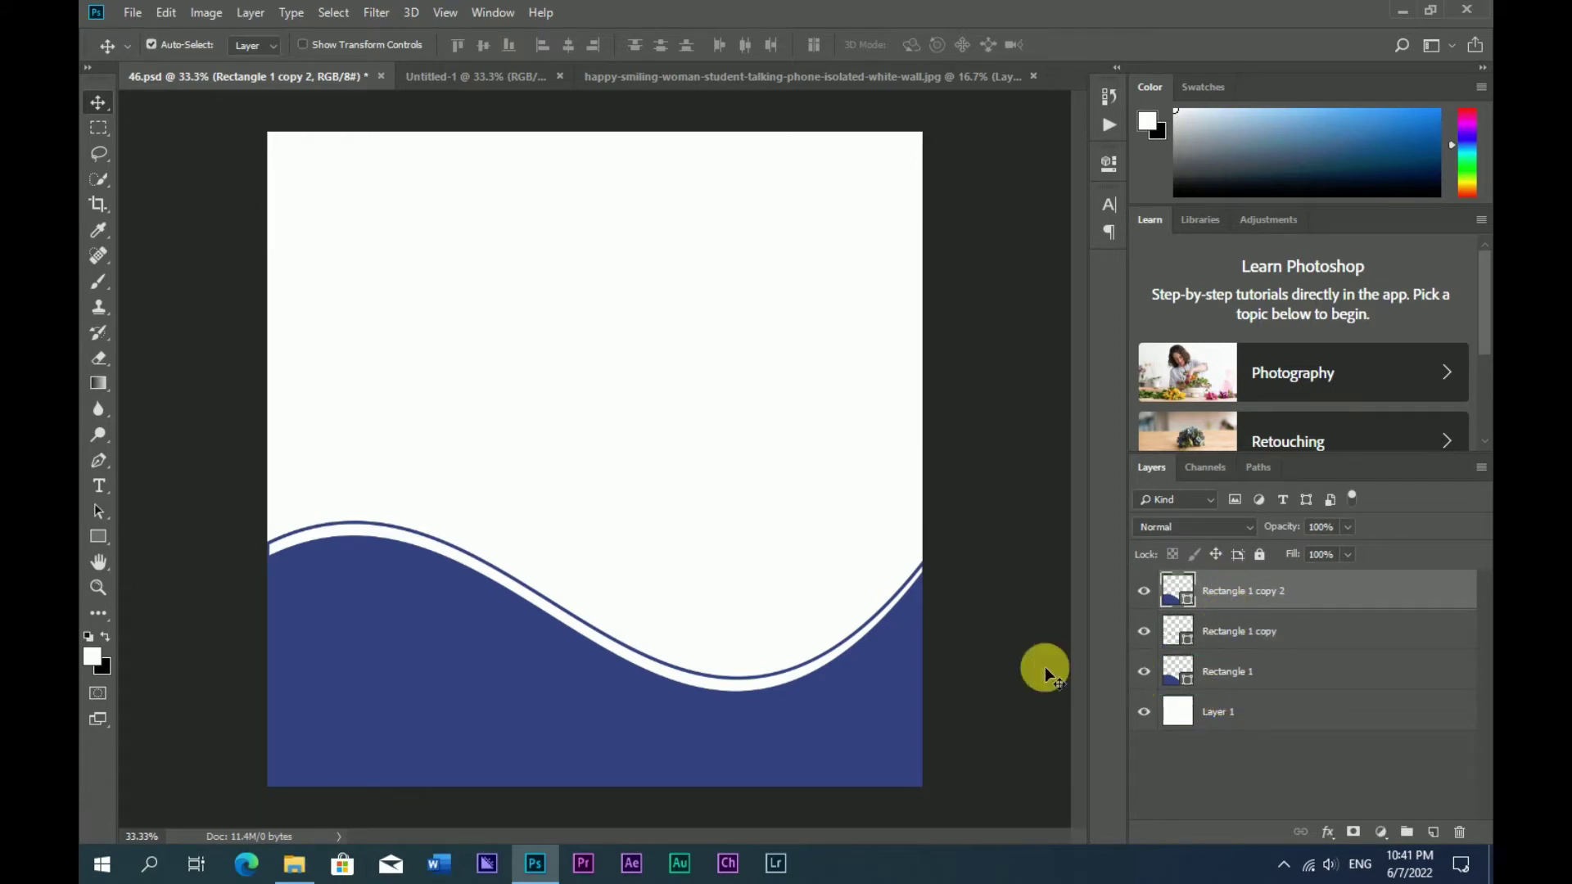
{"action": "double_click", "coordinate": [1179, 591]}
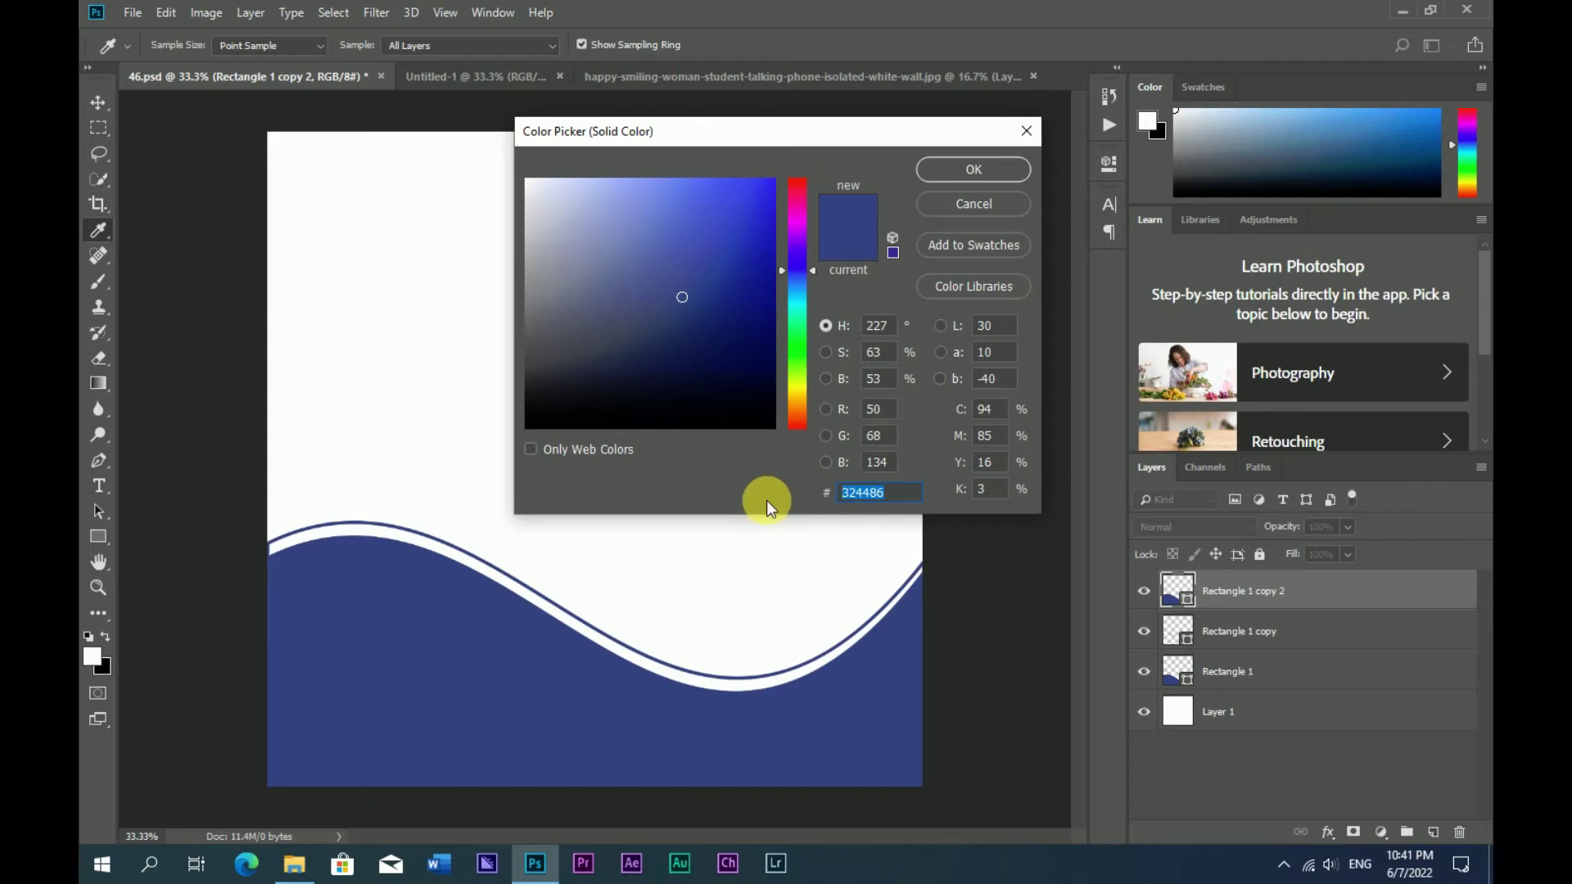
{"action": "type", "text": "f7d10a"}
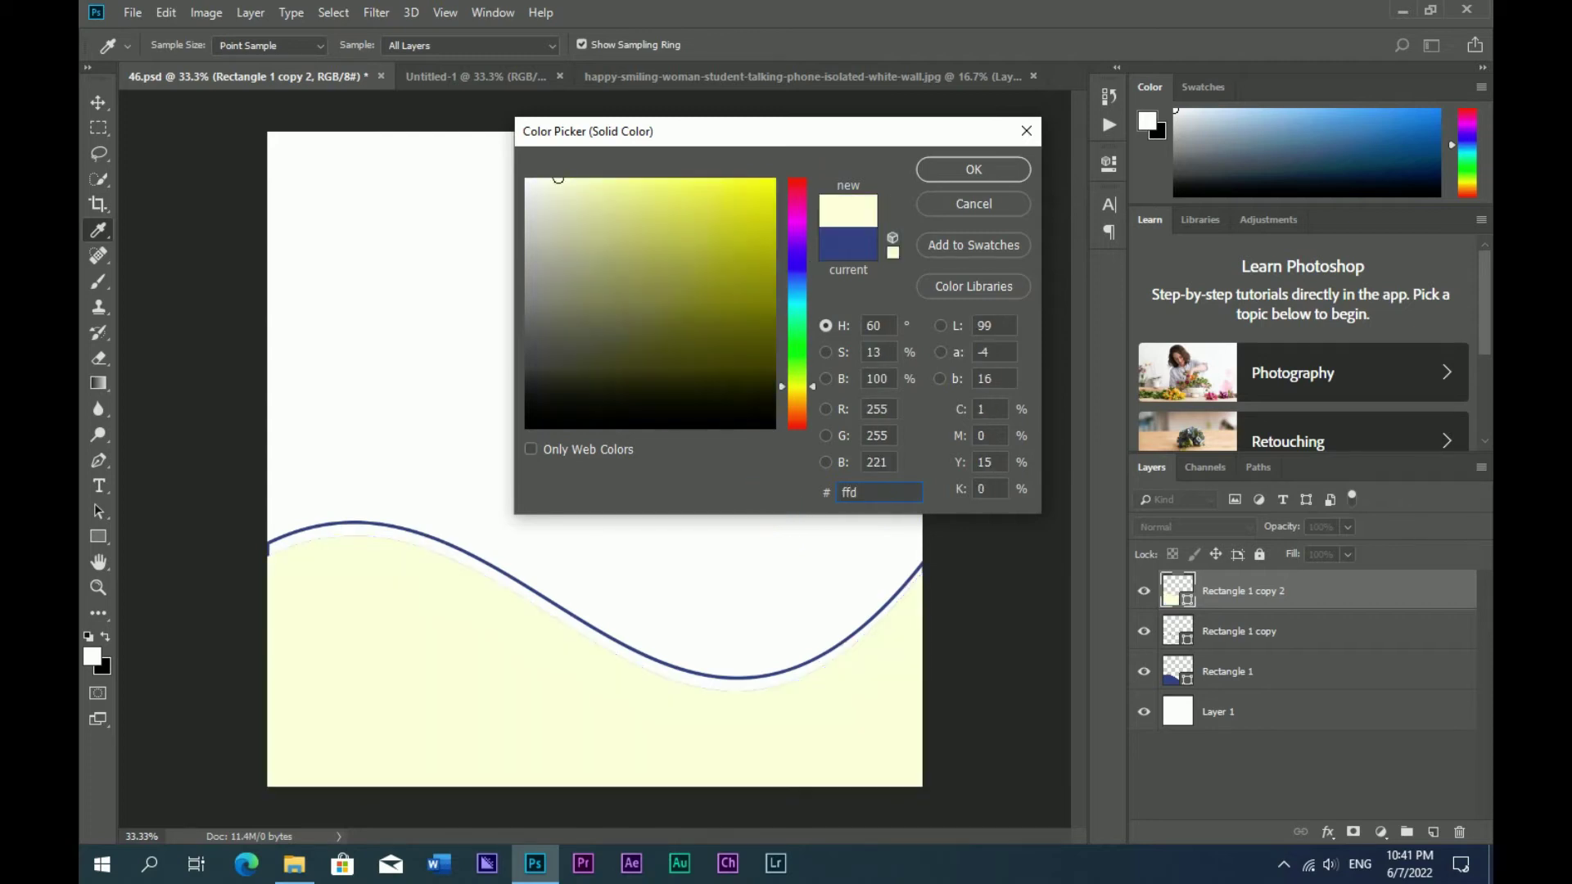
{"action": "key", "text": "Return"}
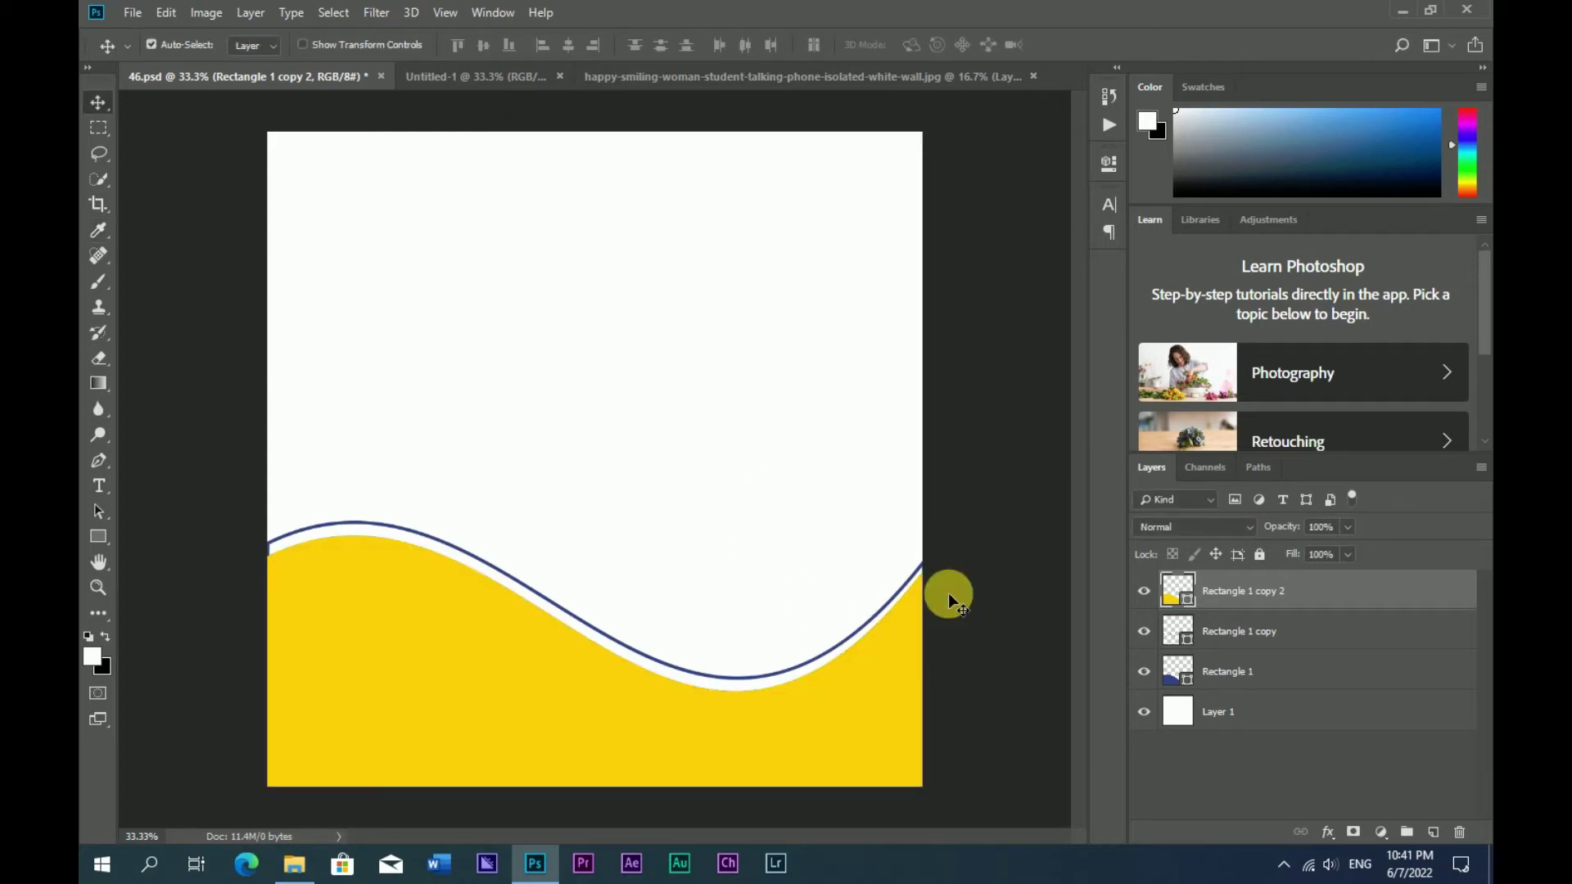
Move the yellow wave beneath the navy wave and raise it so it peeks above.
{"action": "left_click_drag", "start_coordinate": [1230, 604], "coordinate": [1188, 692]}
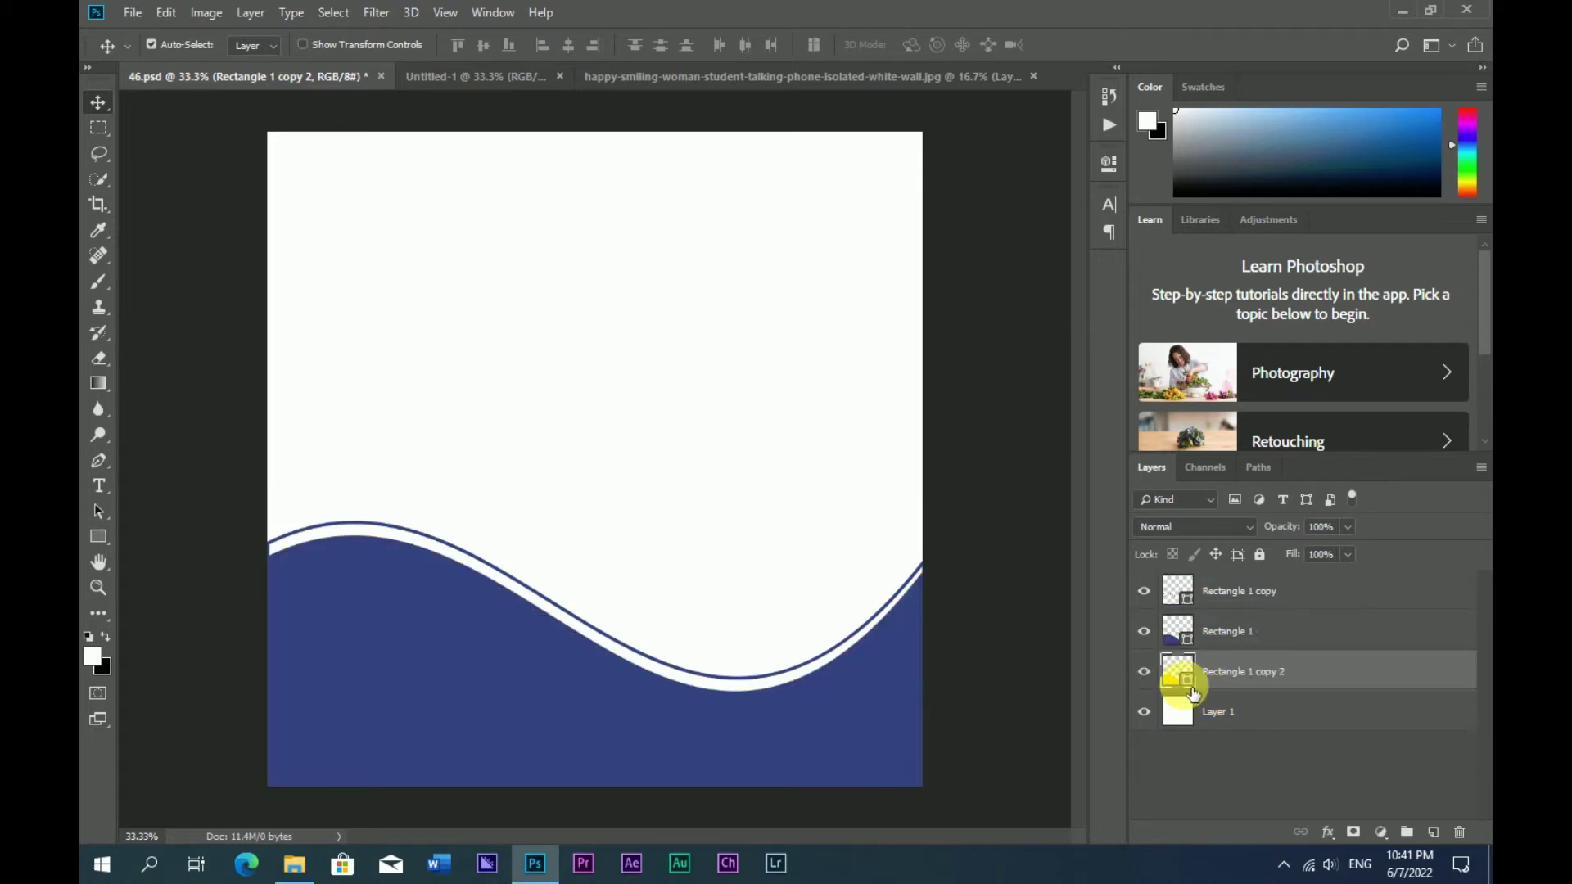
{"action": "mouse_move", "coordinate": [405, 569]}
{"action": "left_mouse_down"}
{"action": "mouse_move", "coordinate": [399, 544]}
{"action": "mouse_move", "coordinate": [382, 557]}
{"action": "left_mouse_up"}
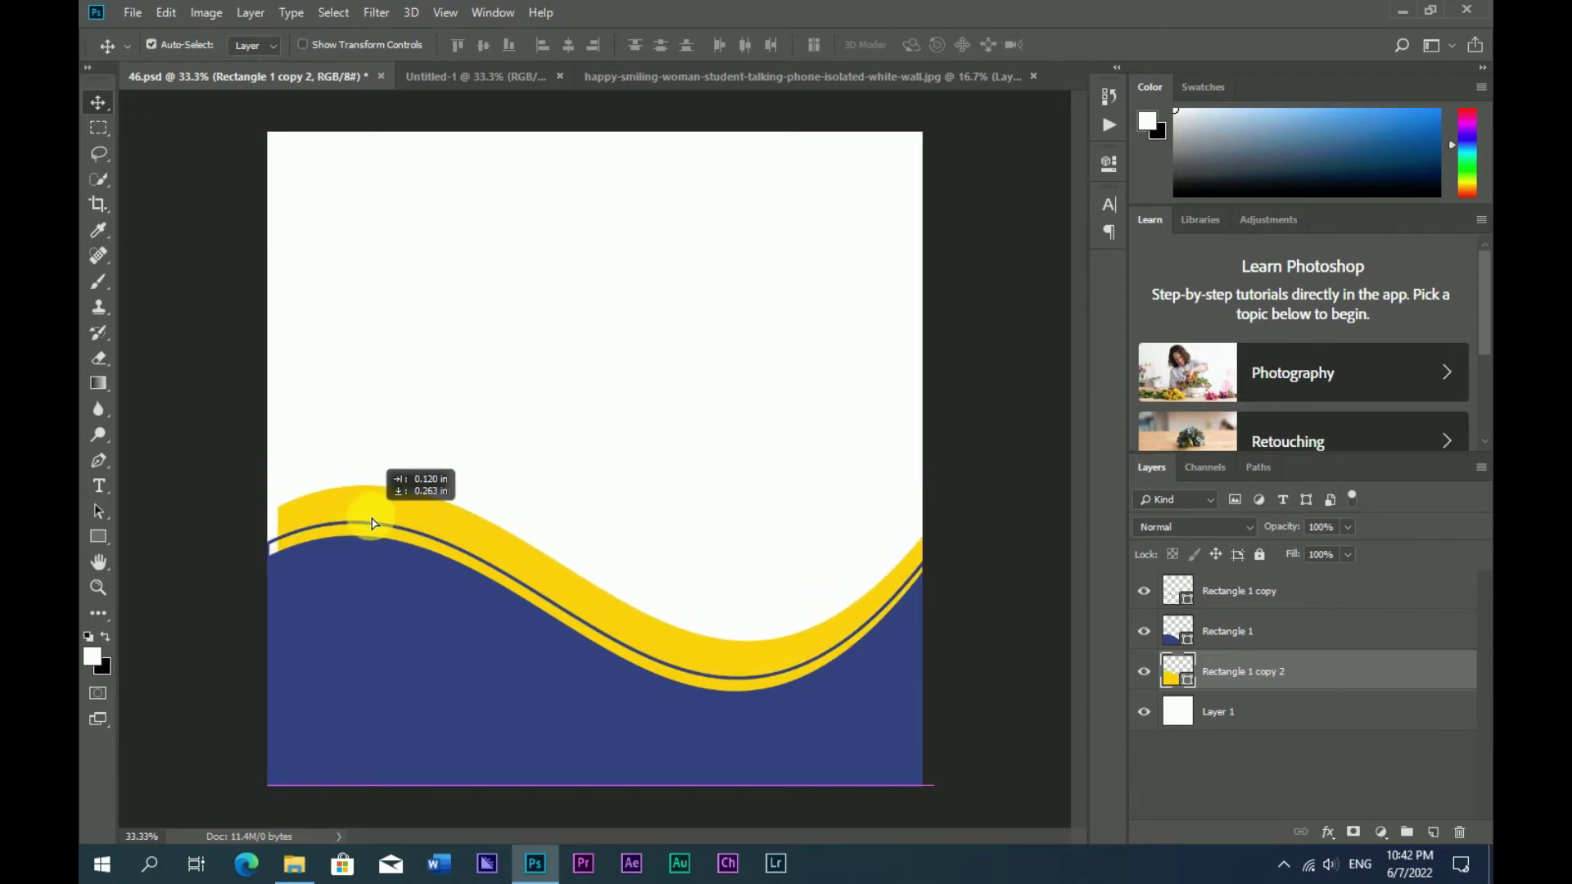
{"action": "left_click_drag", "start_coordinate": [382, 556], "coordinate": [377, 532]}
{"action": "key", "text": "ctrl+t"}
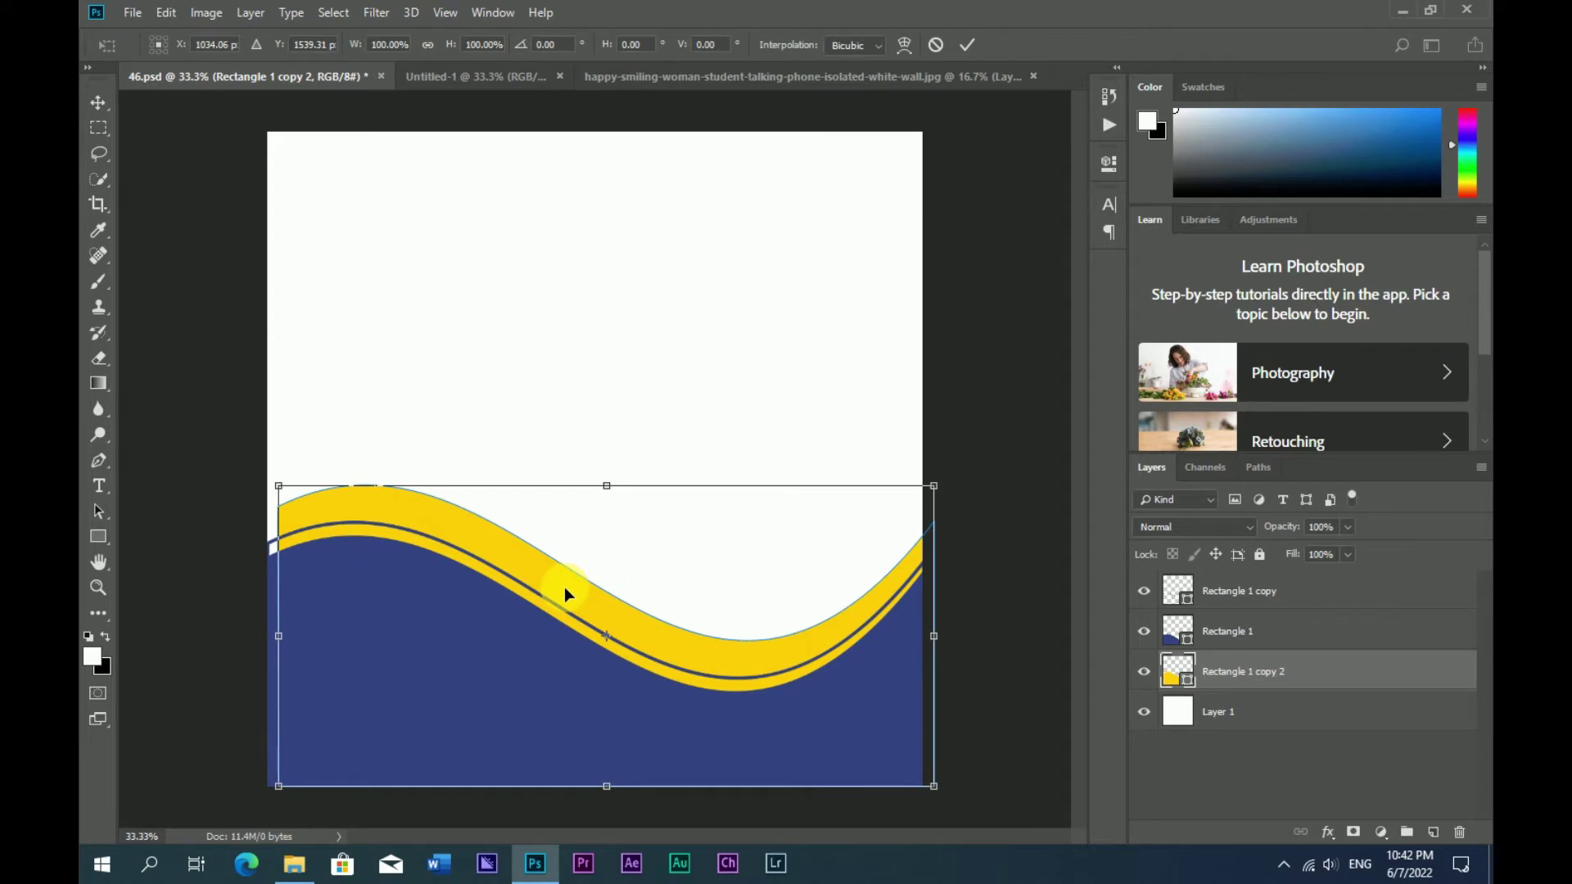
{"action": "left_click_drag", "start_coordinate": [545, 577], "coordinate": [535, 536]}
{"action": "key", "text": "Return"}
Warp the yellow band's left end so it widens toward the right.
{"action": "key", "text": "ctrl+t"}
{"action": "right_click", "coordinate": [529, 539]}
{"action": "left_click", "coordinate": [565, 651]}
{"action": "mouse_move", "coordinate": [327, 443]}
{"action": "left_mouse_down"}
{"action": "mouse_move", "coordinate": [356, 529]}
{"action": "mouse_move", "coordinate": [204, 518]}
{"action": "left_mouse_up"}
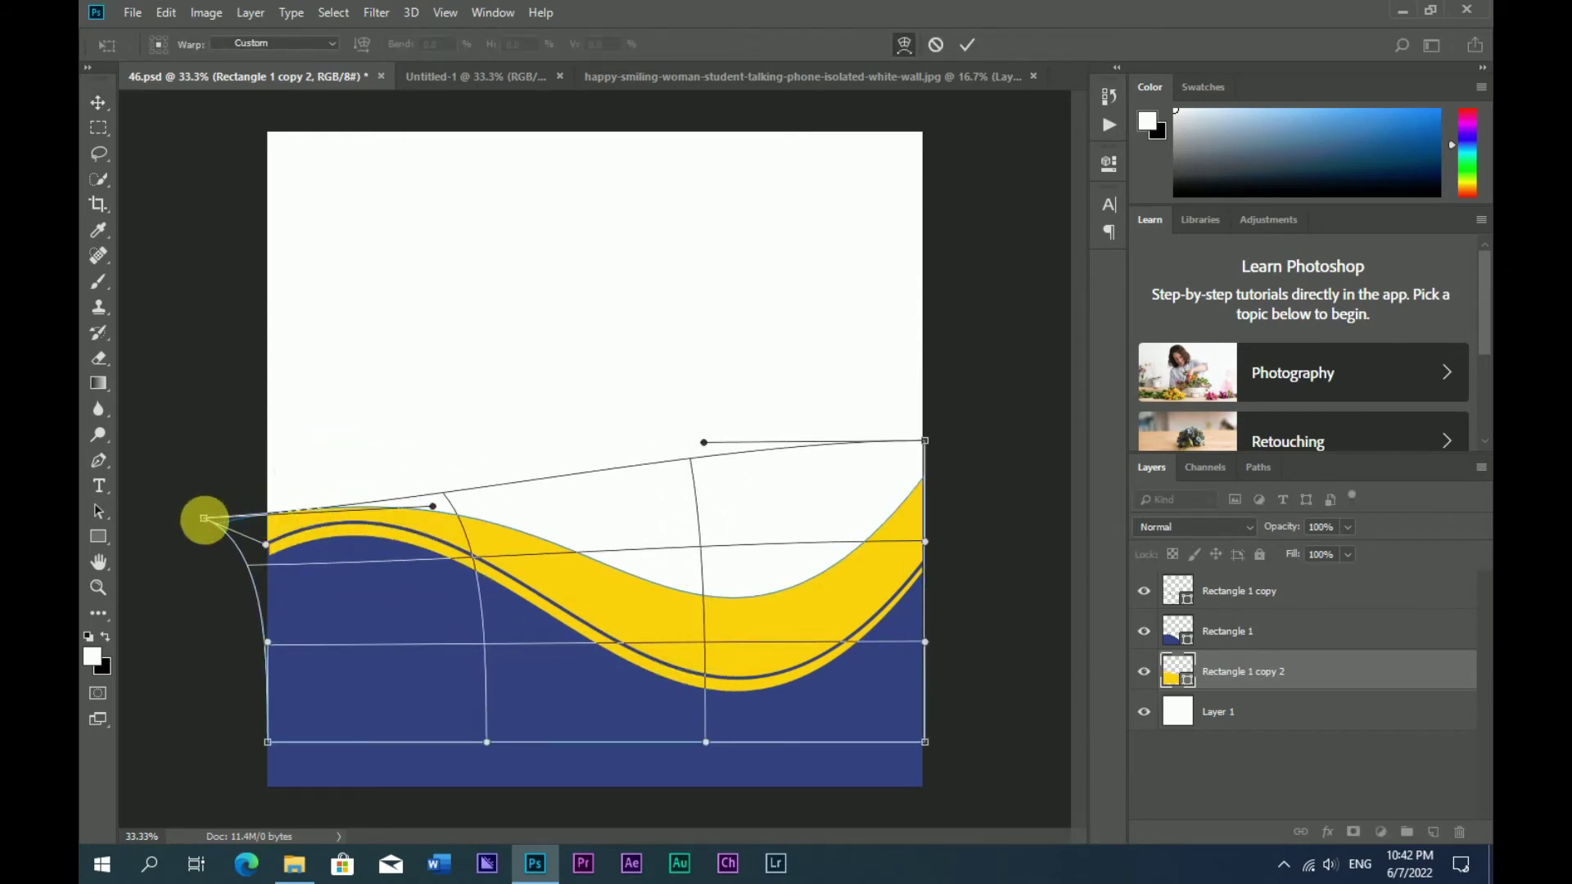
{"action": "left_click_drag", "start_coordinate": [267, 642], "coordinate": [221, 785]}
{"action": "left_click_drag", "start_coordinate": [204, 519], "coordinate": [205, 557]}
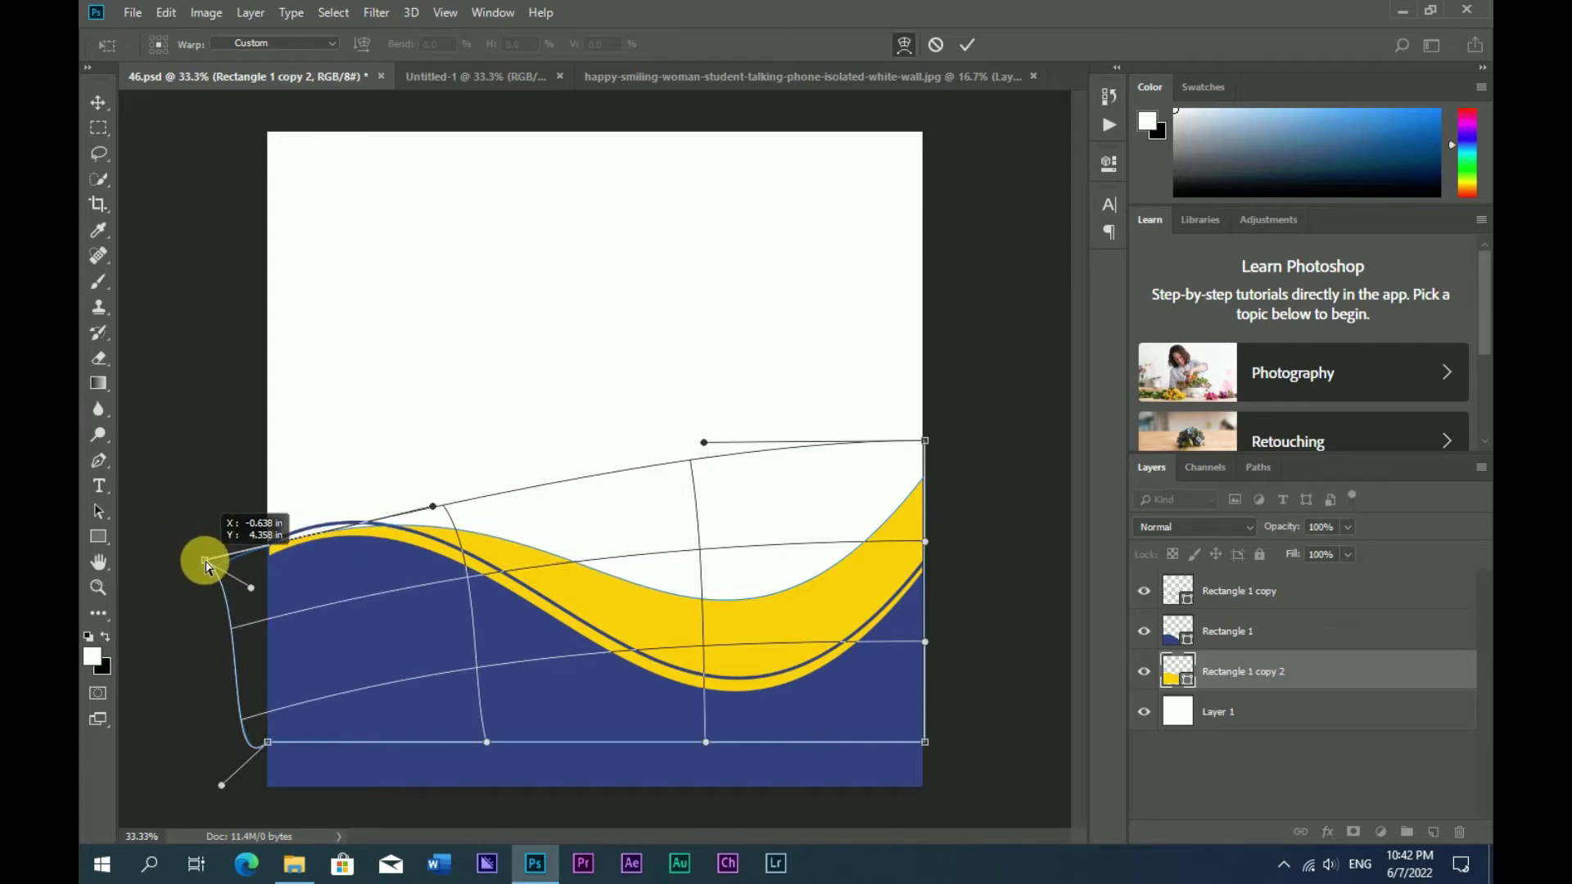
{"action": "left_click_drag", "start_coordinate": [206, 560], "coordinate": [201, 565]}
{"action": "left_click_drag", "start_coordinate": [484, 508], "coordinate": [495, 509]}
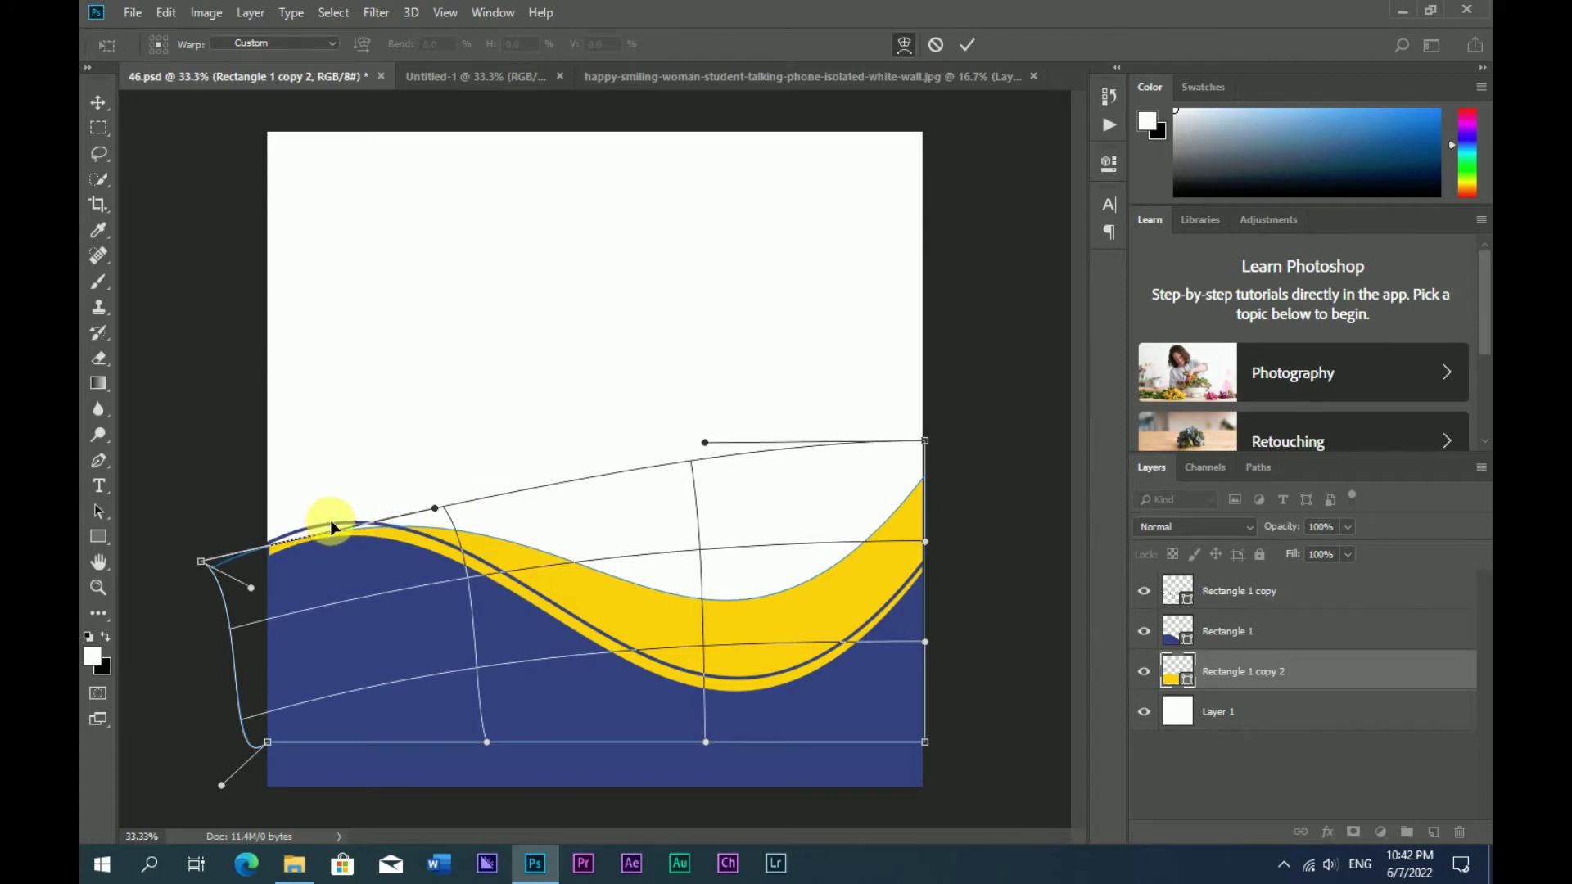
{"action": "key", "text": "Return"}
Reselect the yellow wave layer and nudge it down slightly.
{"action": "left_click", "coordinate": [525, 503]}
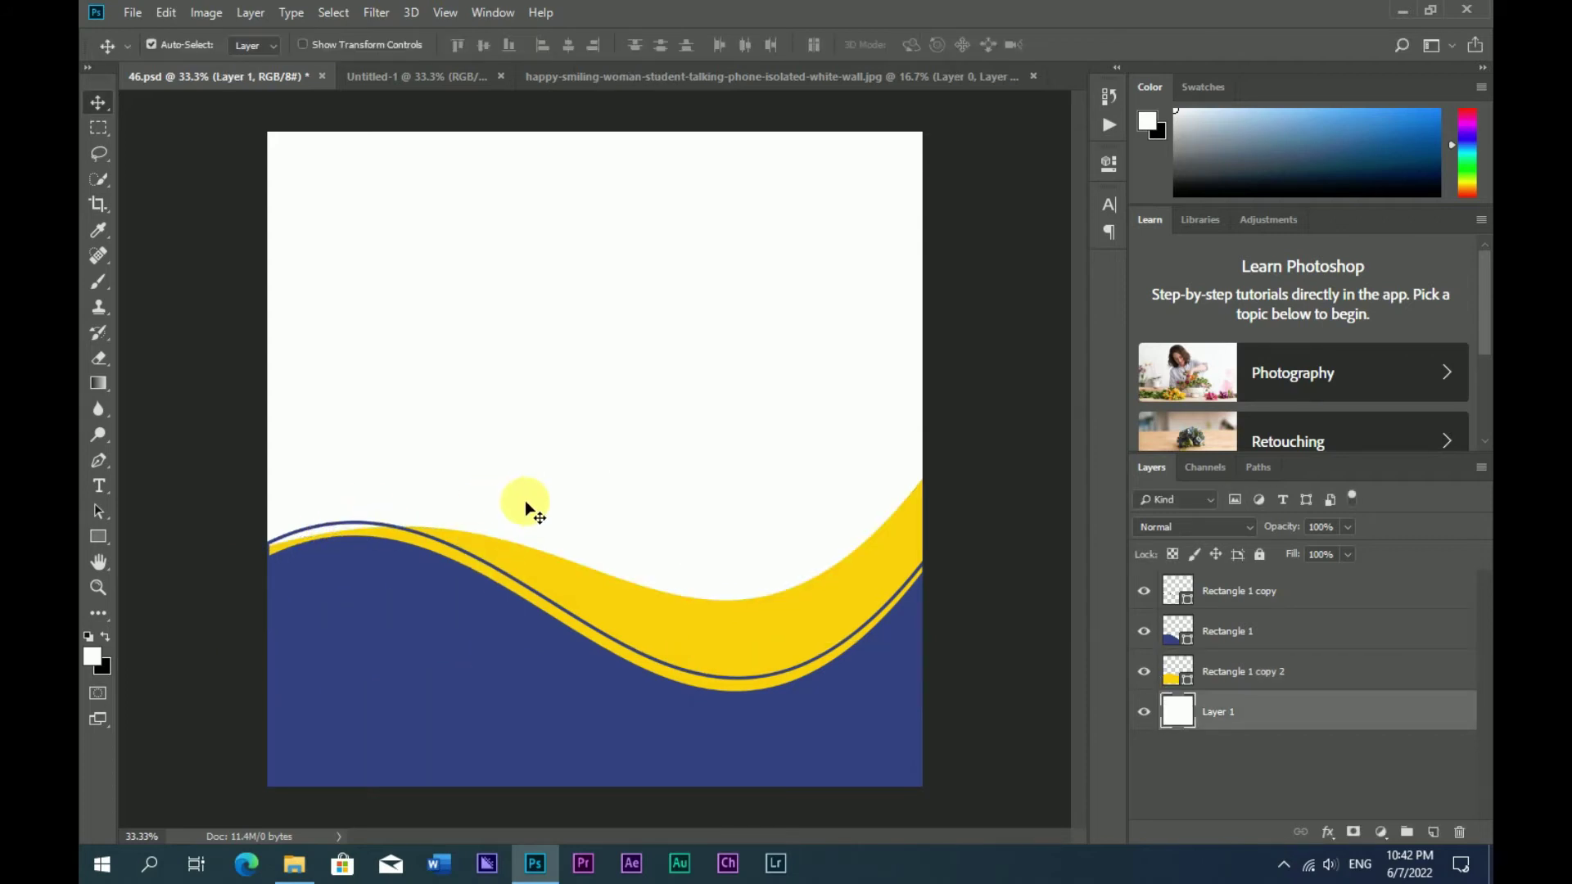
{"action": "left_click", "coordinate": [701, 651]}
{"action": "key", "text": "shift+Down"}
{"action": "key", "text": "shift+Down"}
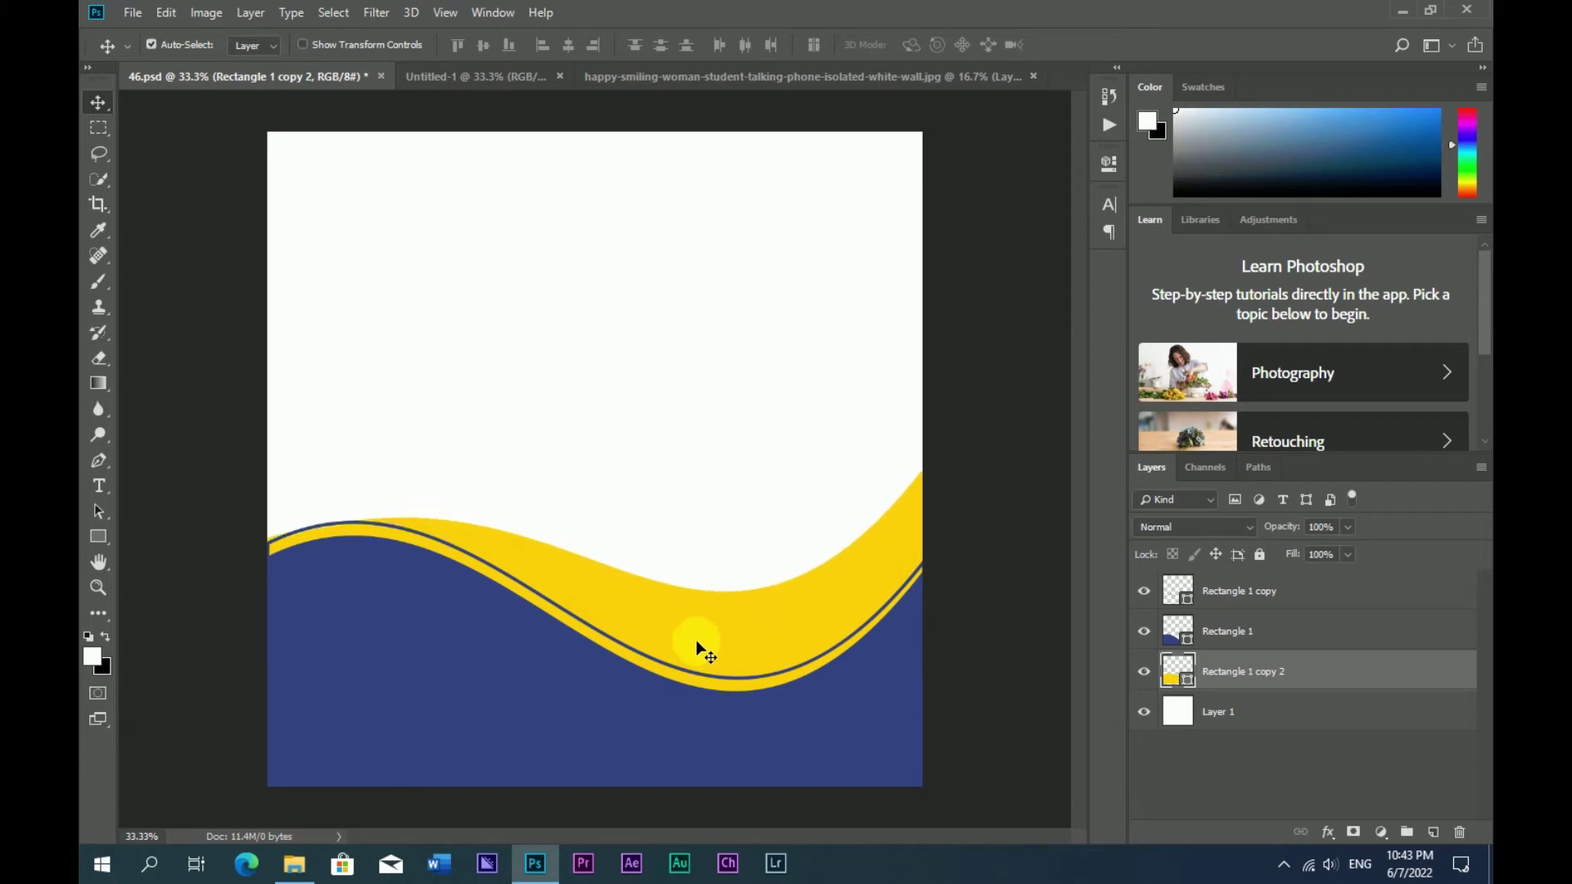
{"action": "key", "text": "shift+Down"}
{"action": "key", "text": "shift+Down"}
Draw a white circle on the wave's left crest and move its layer to the top.
{"action": "left_click", "coordinate": [655, 540]}
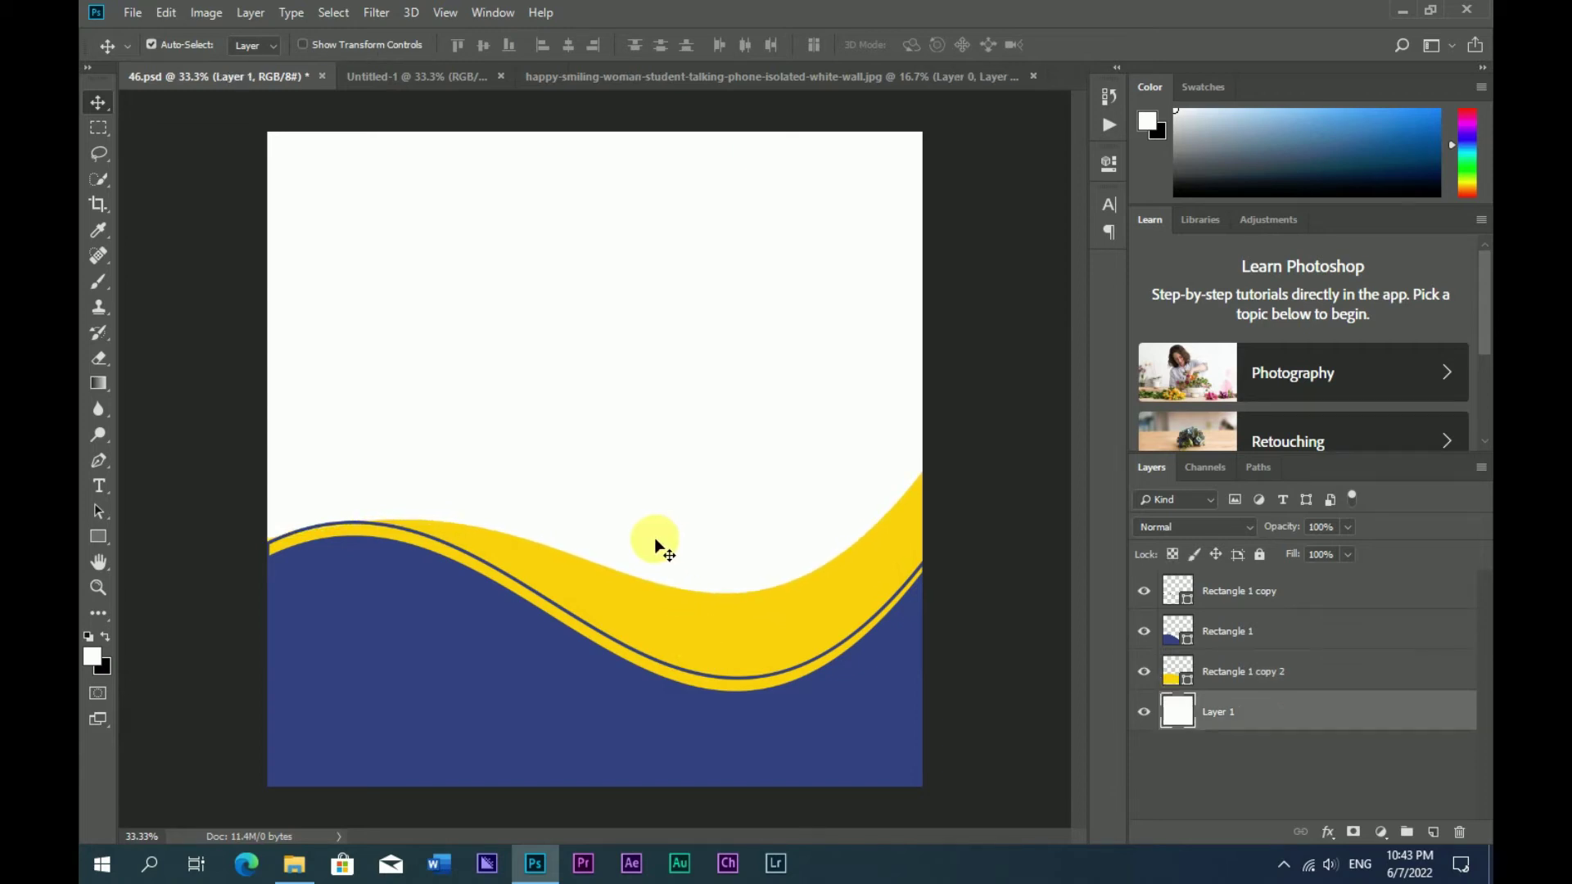
{"action": "left_click_drag", "start_coordinate": [98, 547], "coordinate": [164, 577]}
{"action": "mouse_move", "coordinate": [340, 528]}
{"action": "left_mouse_down"}
{"action": "mouse_move", "coordinate": [418, 614]}
{"action": "mouse_move", "coordinate": [399, 591]}
{"action": "left_mouse_up"}
{"action": "left_click", "coordinate": [330, 44]}
{"action": "left_click", "coordinate": [259, 44]}
{"action": "left_click", "coordinate": [336, 44]}
{"action": "left_click", "coordinate": [1238, 713]}
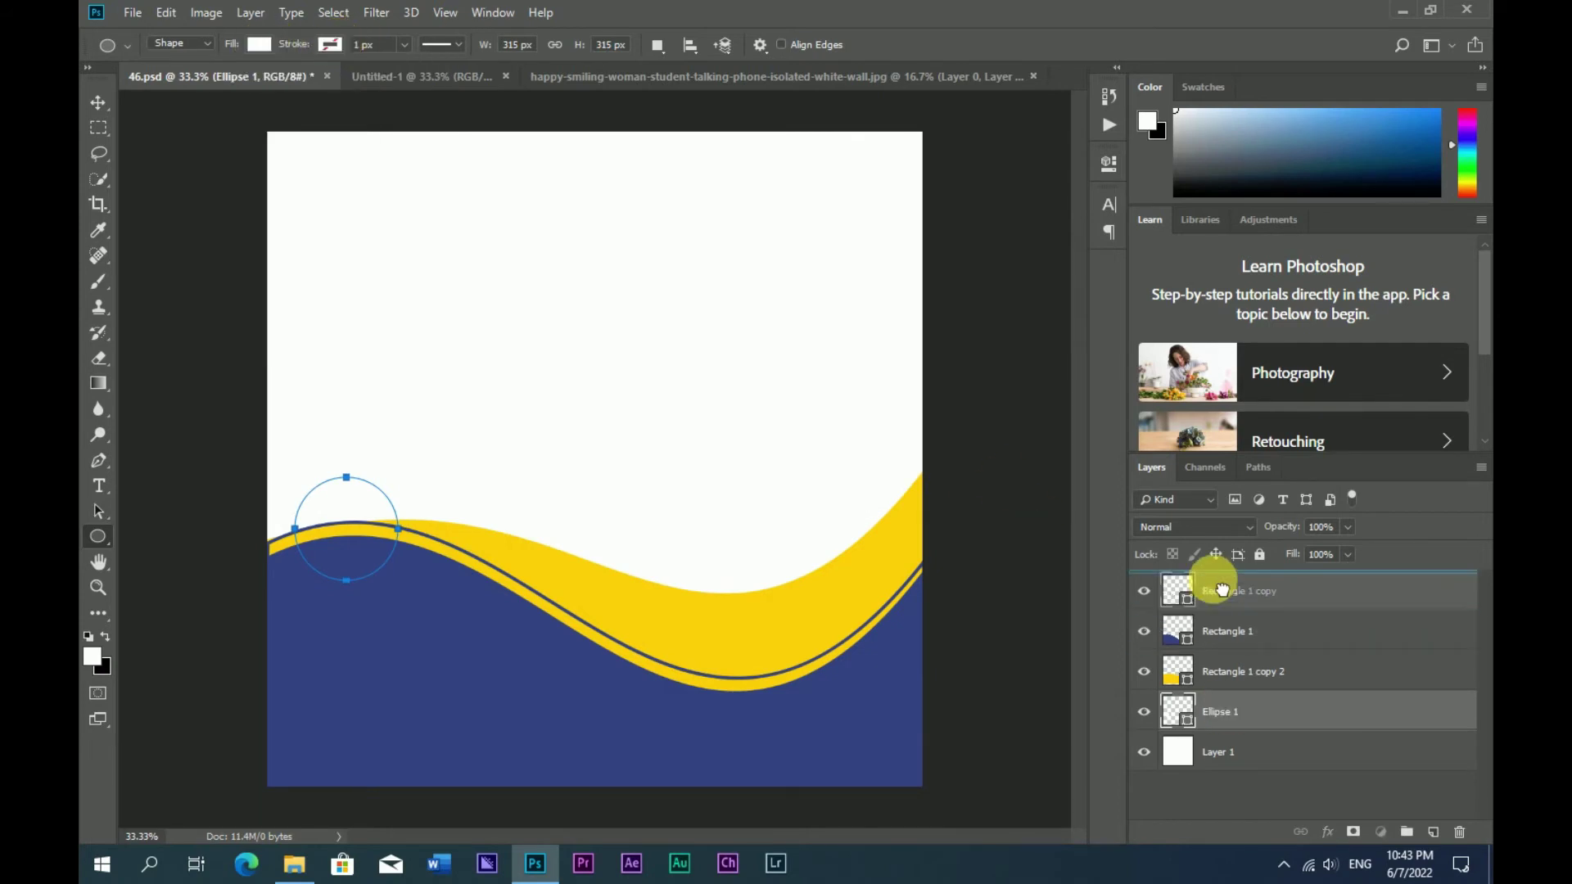
{"action": "left_click_drag", "start_coordinate": [1238, 712], "coordinate": [1212, 583]}
Add a yellow Stroke layer effect to the circle.
{"action": "left_click", "coordinate": [1328, 832]}
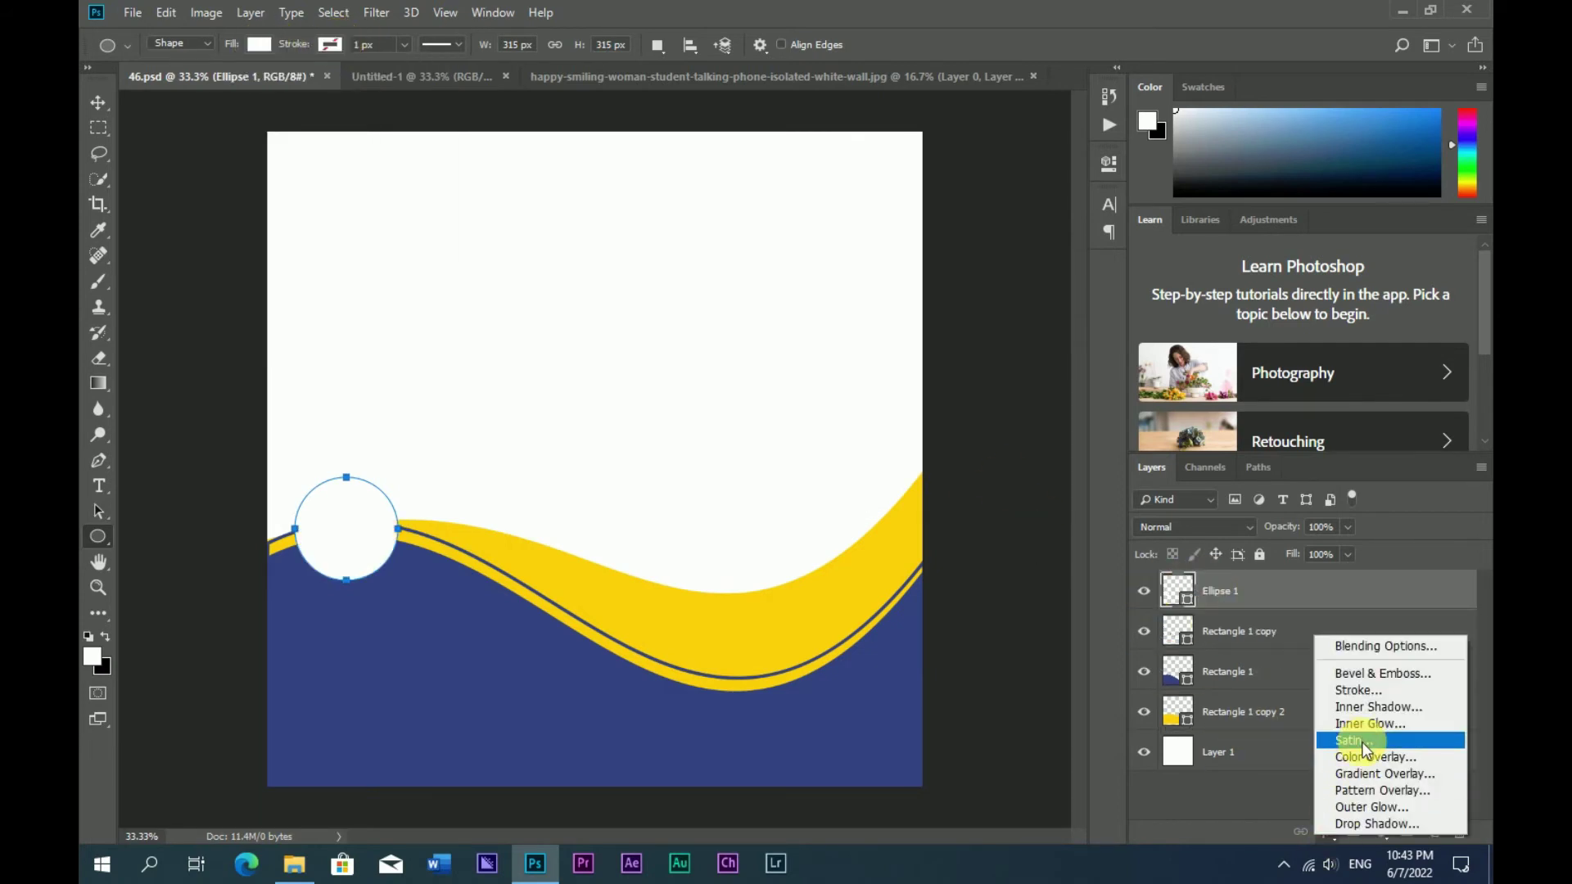
{"action": "left_click", "coordinate": [1362, 698]}
{"action": "left_click", "coordinate": [1056, 326]}
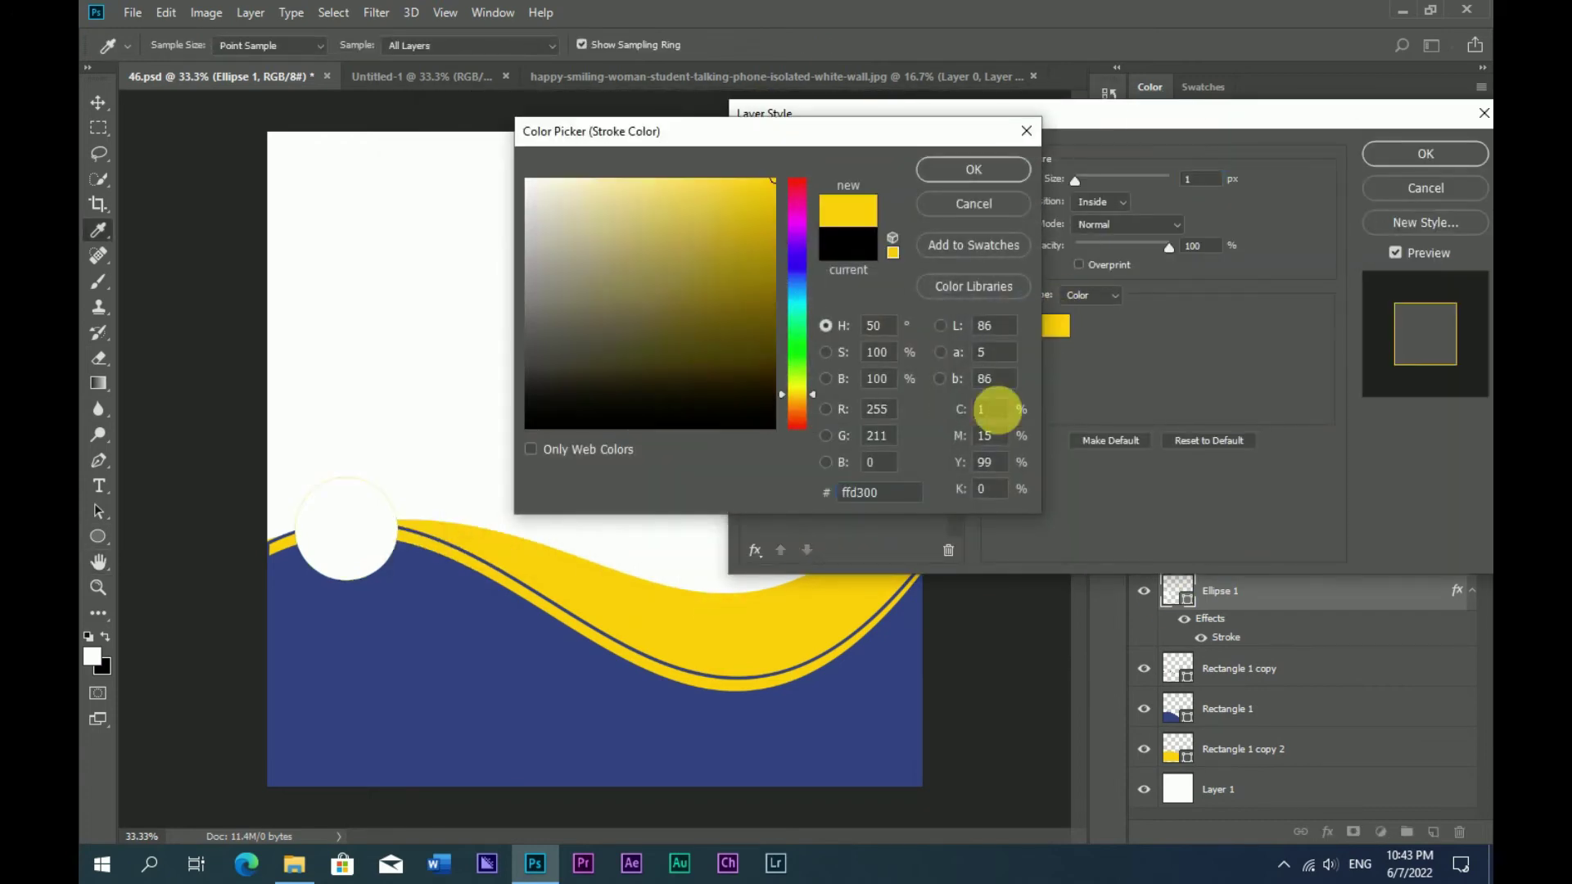
{"action": "left_click", "coordinate": [972, 168]}
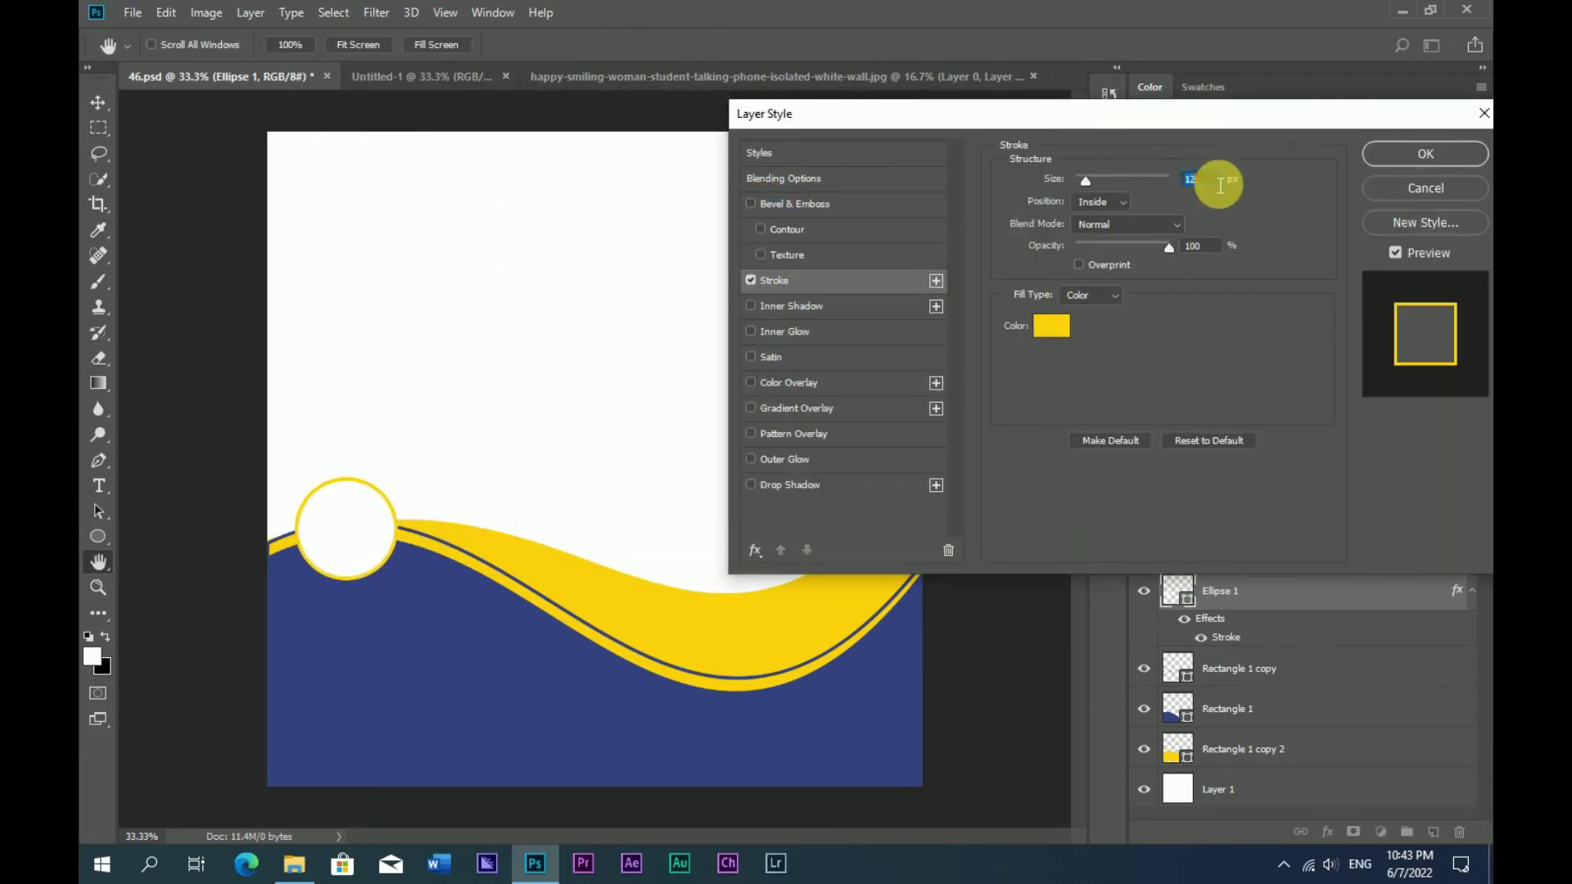
{"action": "left_click", "coordinate": [1425, 154]}
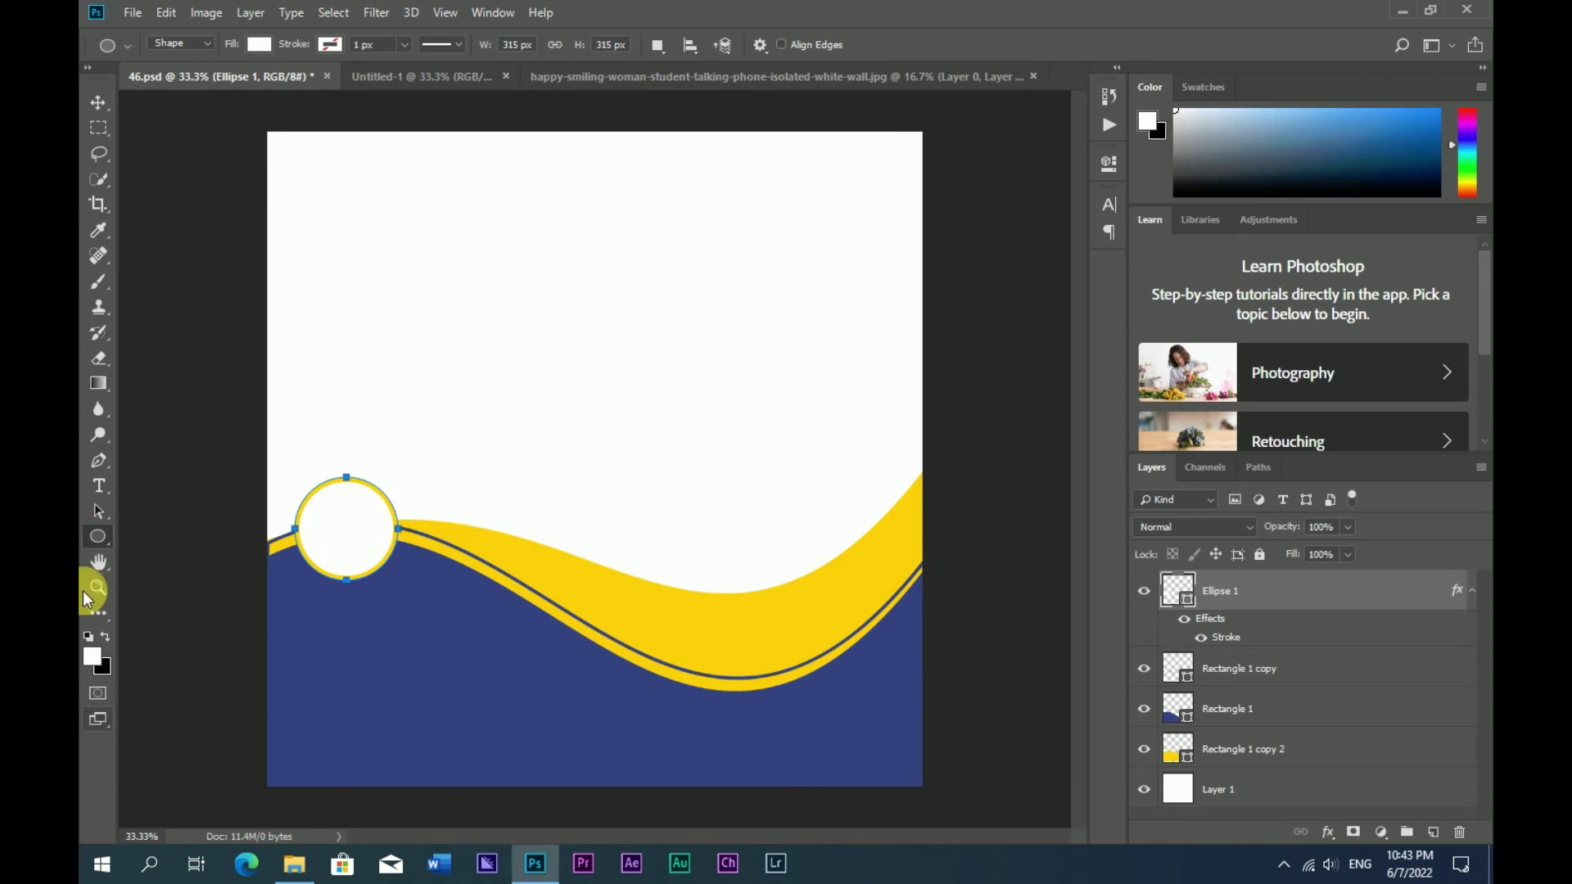
Draw a large circle on a new layer in the lower-left navy area.
{"action": "left_click_drag", "start_coordinate": [315, 638], "coordinate": [501, 792]}
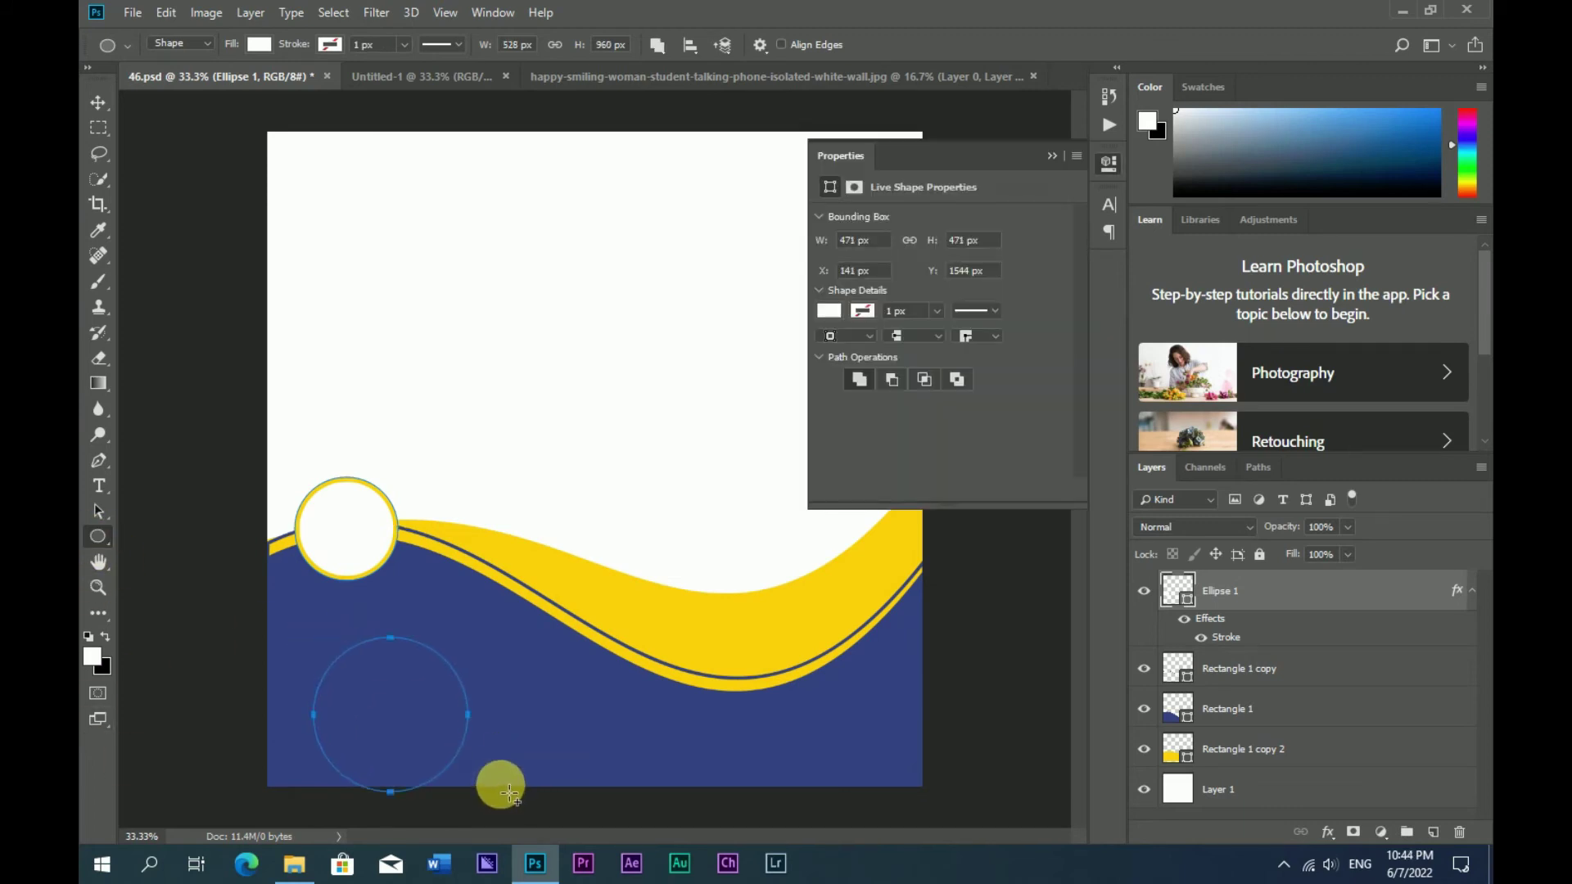
{"action": "left_click", "coordinate": [1052, 155]}
{"action": "left_click", "coordinate": [98, 103]}
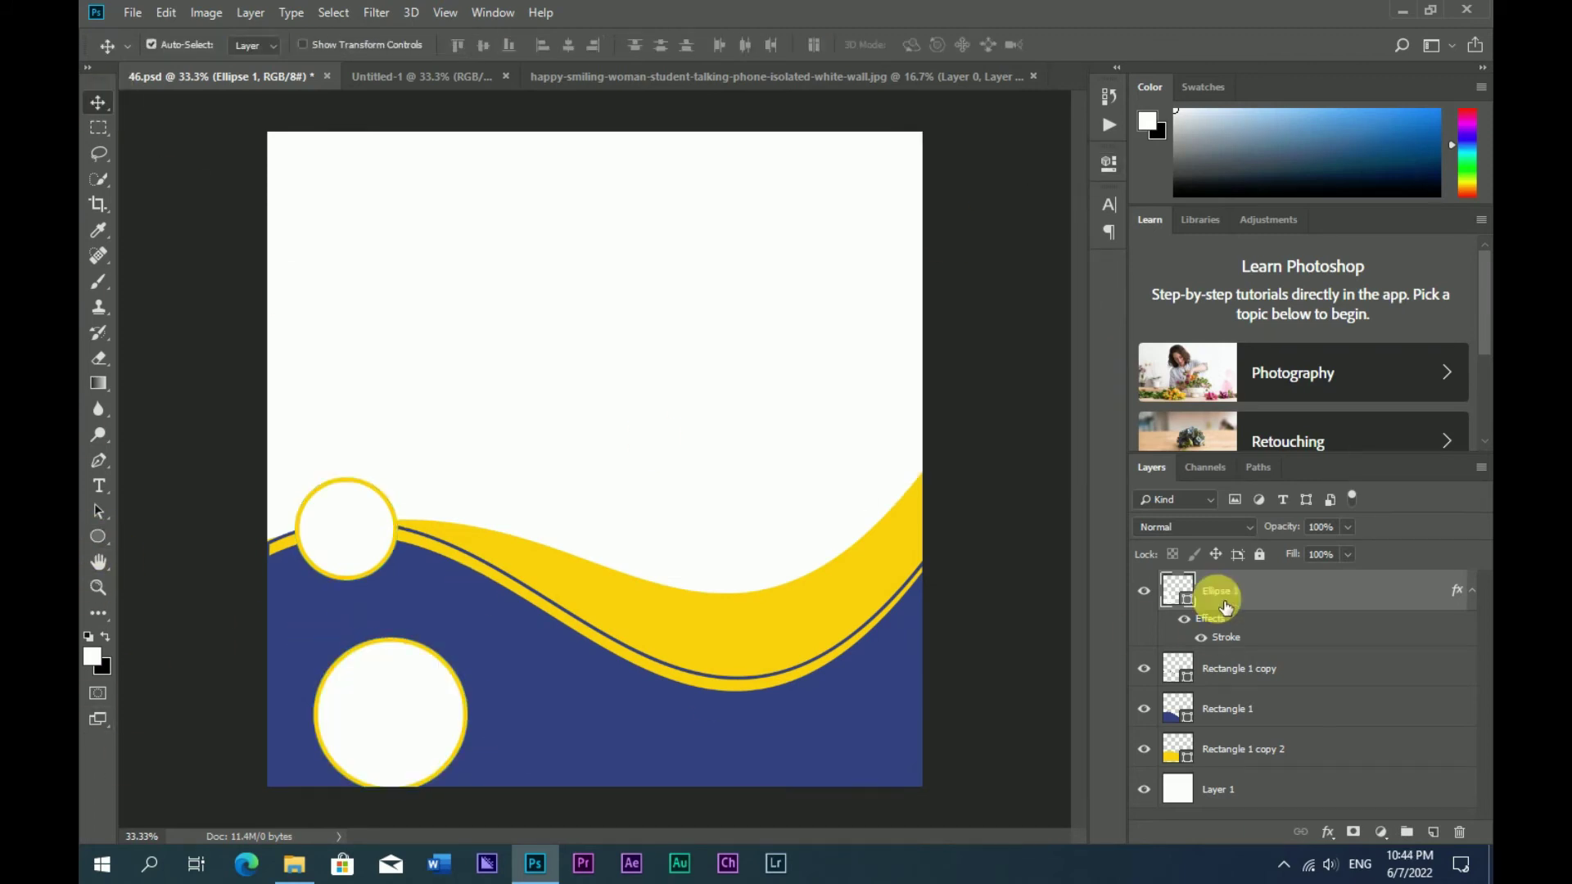
{"action": "key", "text": "ctrl+z"}
{"action": "left_click", "coordinate": [1432, 832]}
{"action": "left_click", "coordinate": [98, 537]}
{"action": "mouse_move", "coordinate": [325, 612]}
{"action": "left_mouse_down"}
{"action": "mouse_move", "coordinate": [579, 767]}
{"action": "mouse_move", "coordinate": [527, 811]}
{"action": "left_mouse_up"}
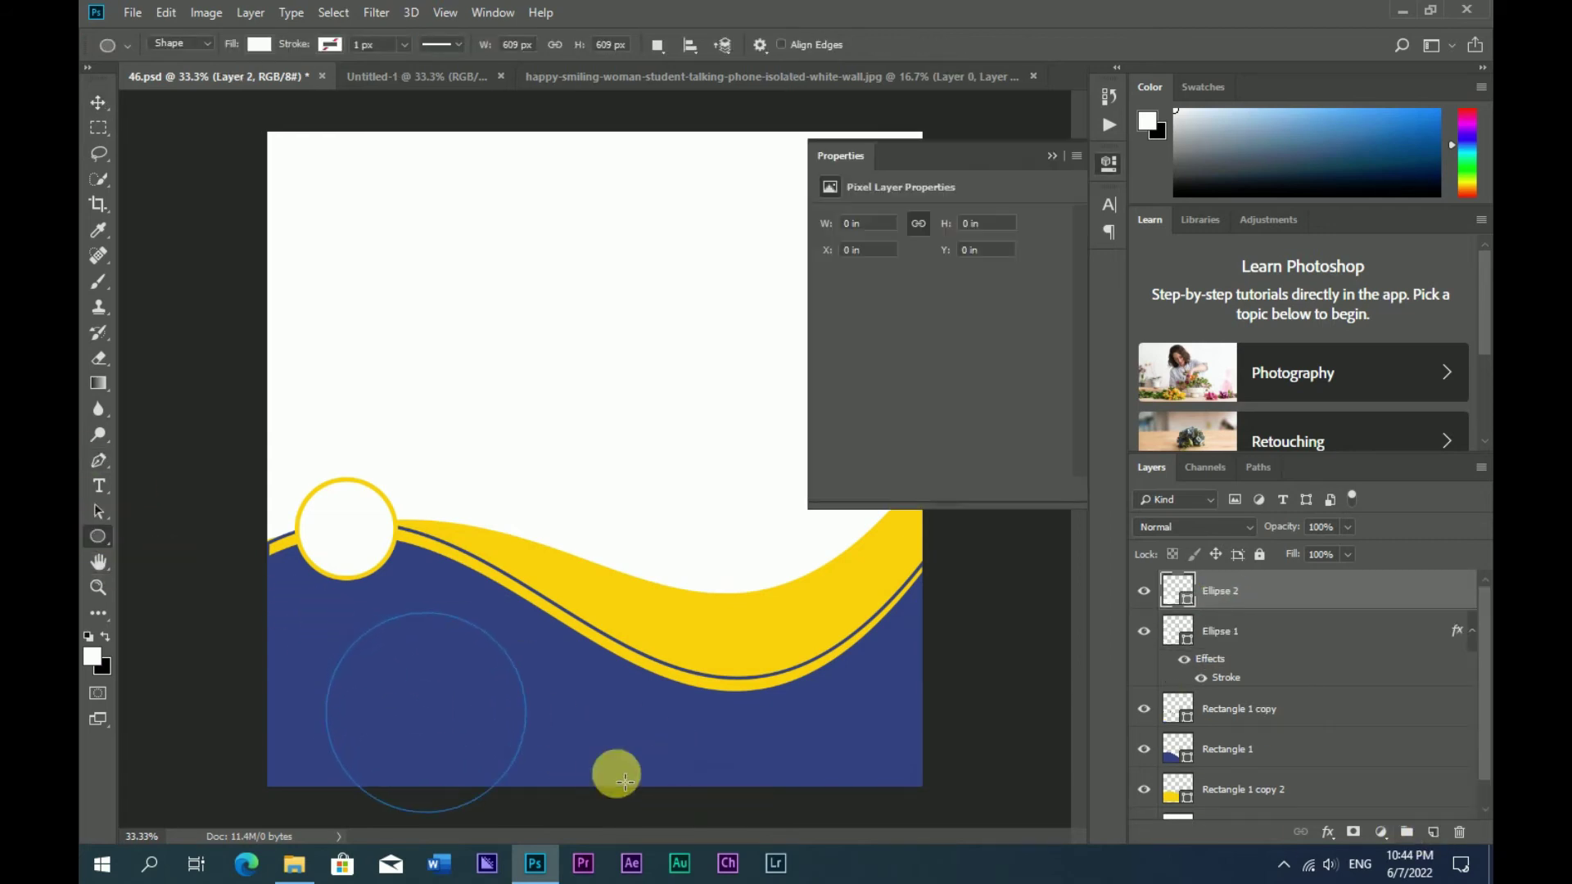
{"action": "left_click", "coordinate": [1064, 150]}
{"action": "left_click", "coordinate": [99, 102]}
Reposition and slightly shrink the circle, then fill it navy 23780.
{"action": "left_click_drag", "start_coordinate": [412, 734], "coordinate": [403, 709]}
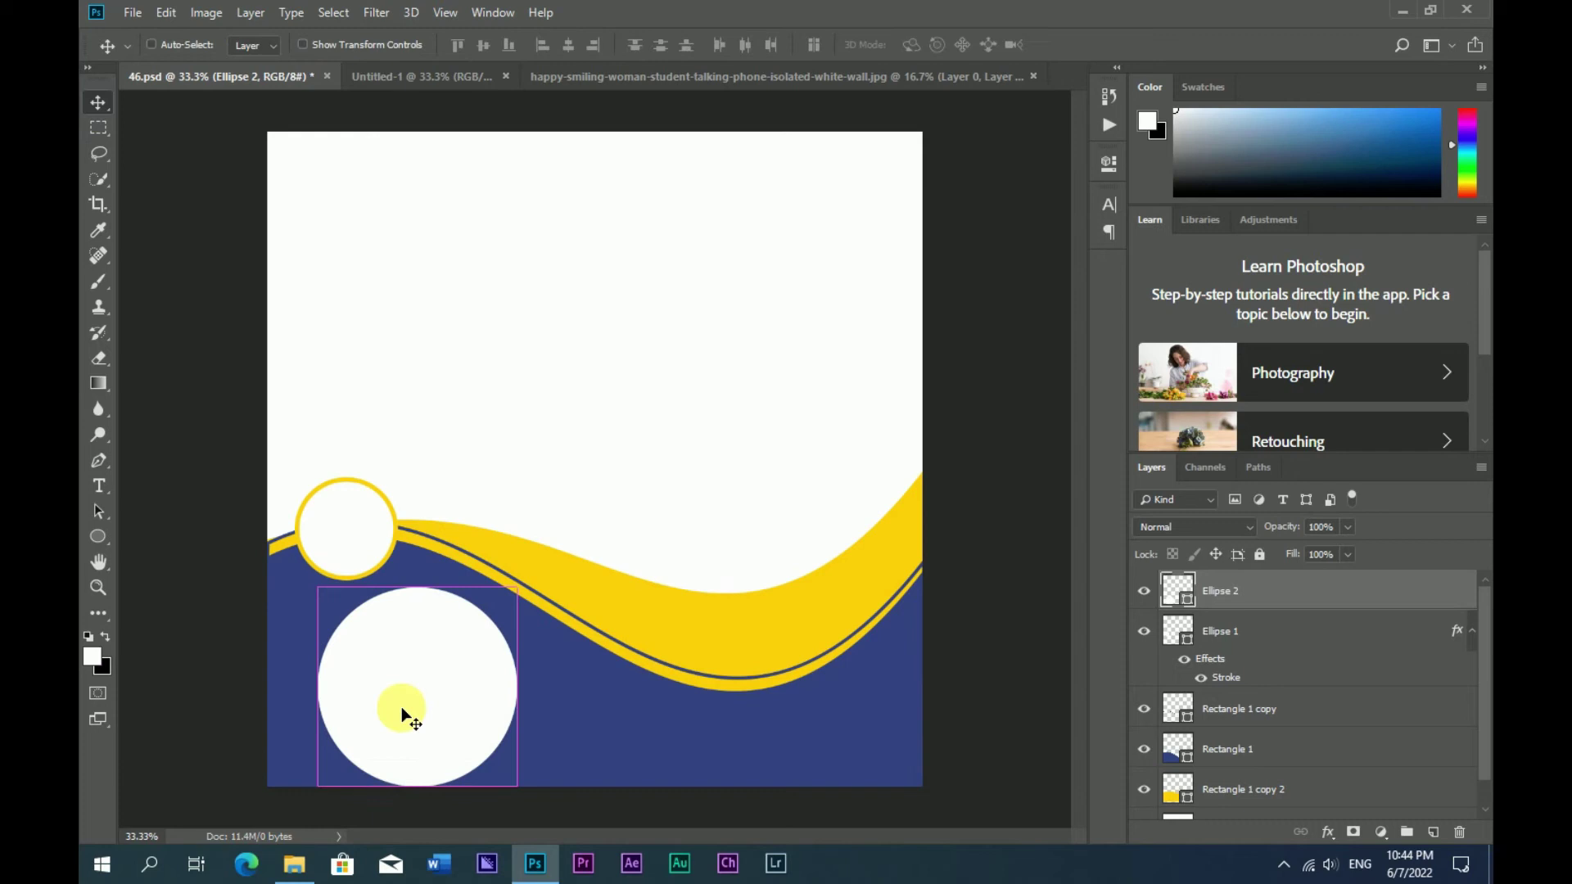
{"action": "key", "text": "ctrl+t"}
{"action": "left_click_drag", "start_coordinate": [513, 783], "coordinate": [524, 786]}
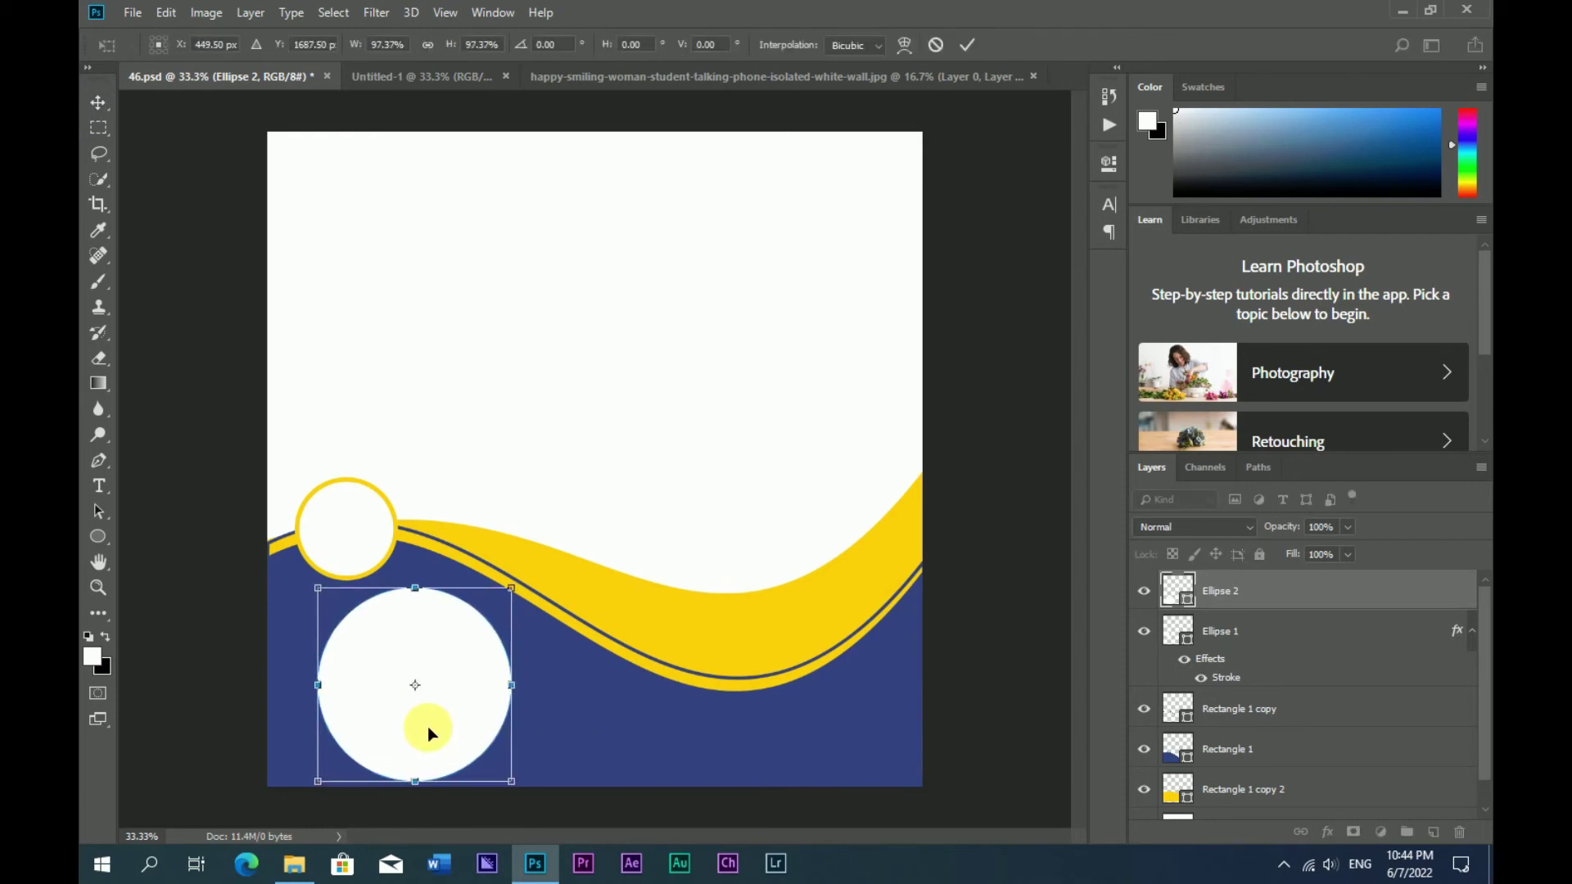
{"action": "key", "text": "Return"}
{"action": "double_click", "coordinate": [1177, 589]}
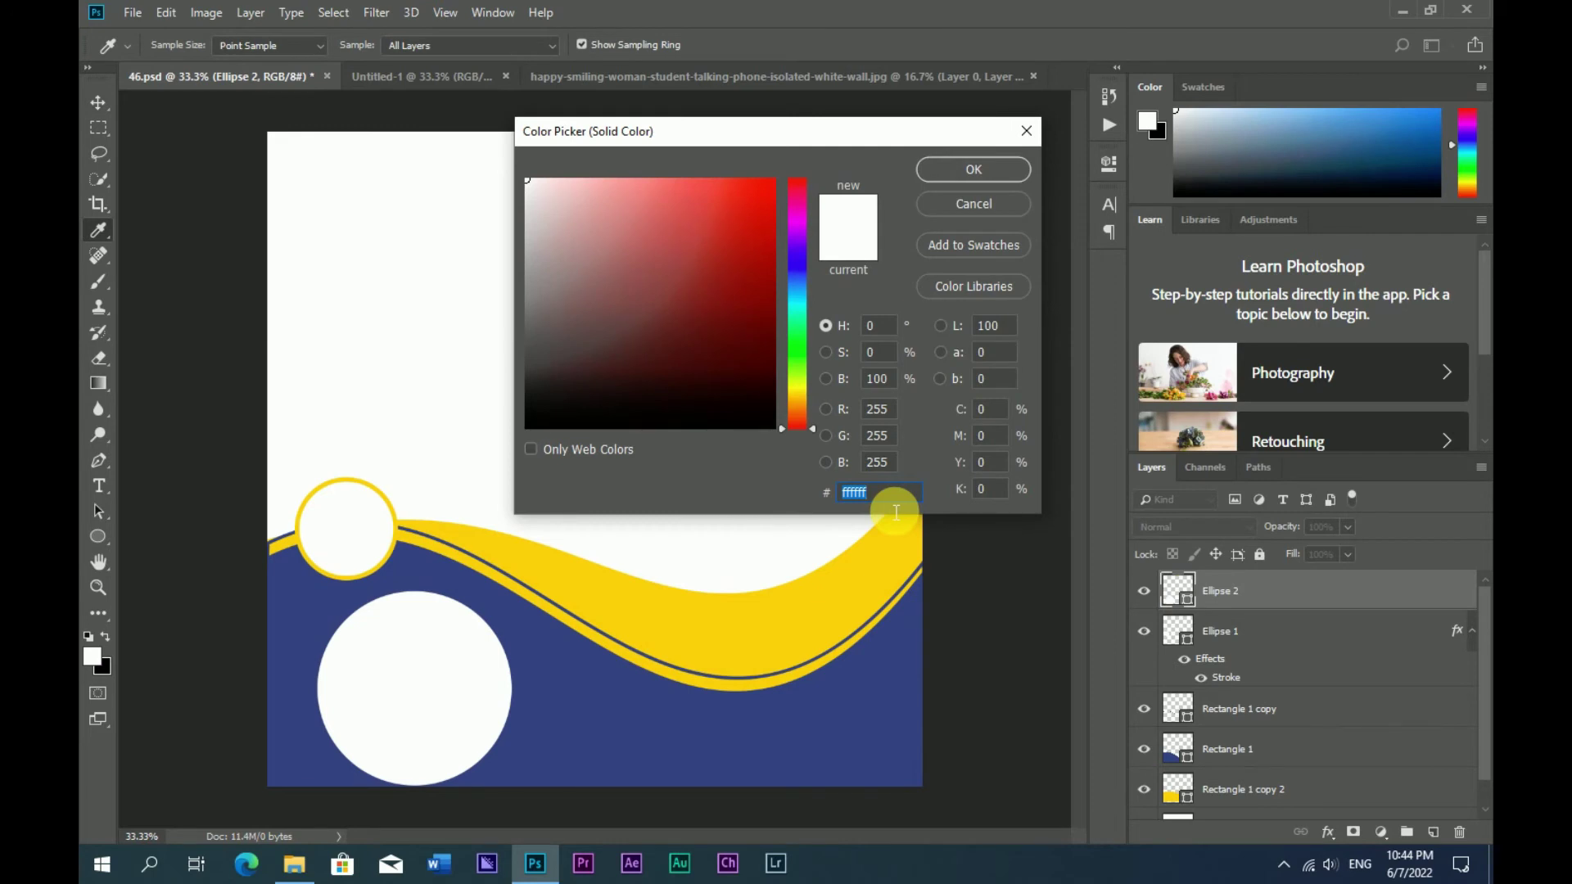
{"action": "type", "text": "2"}
{"action": "type", "text": "378"}
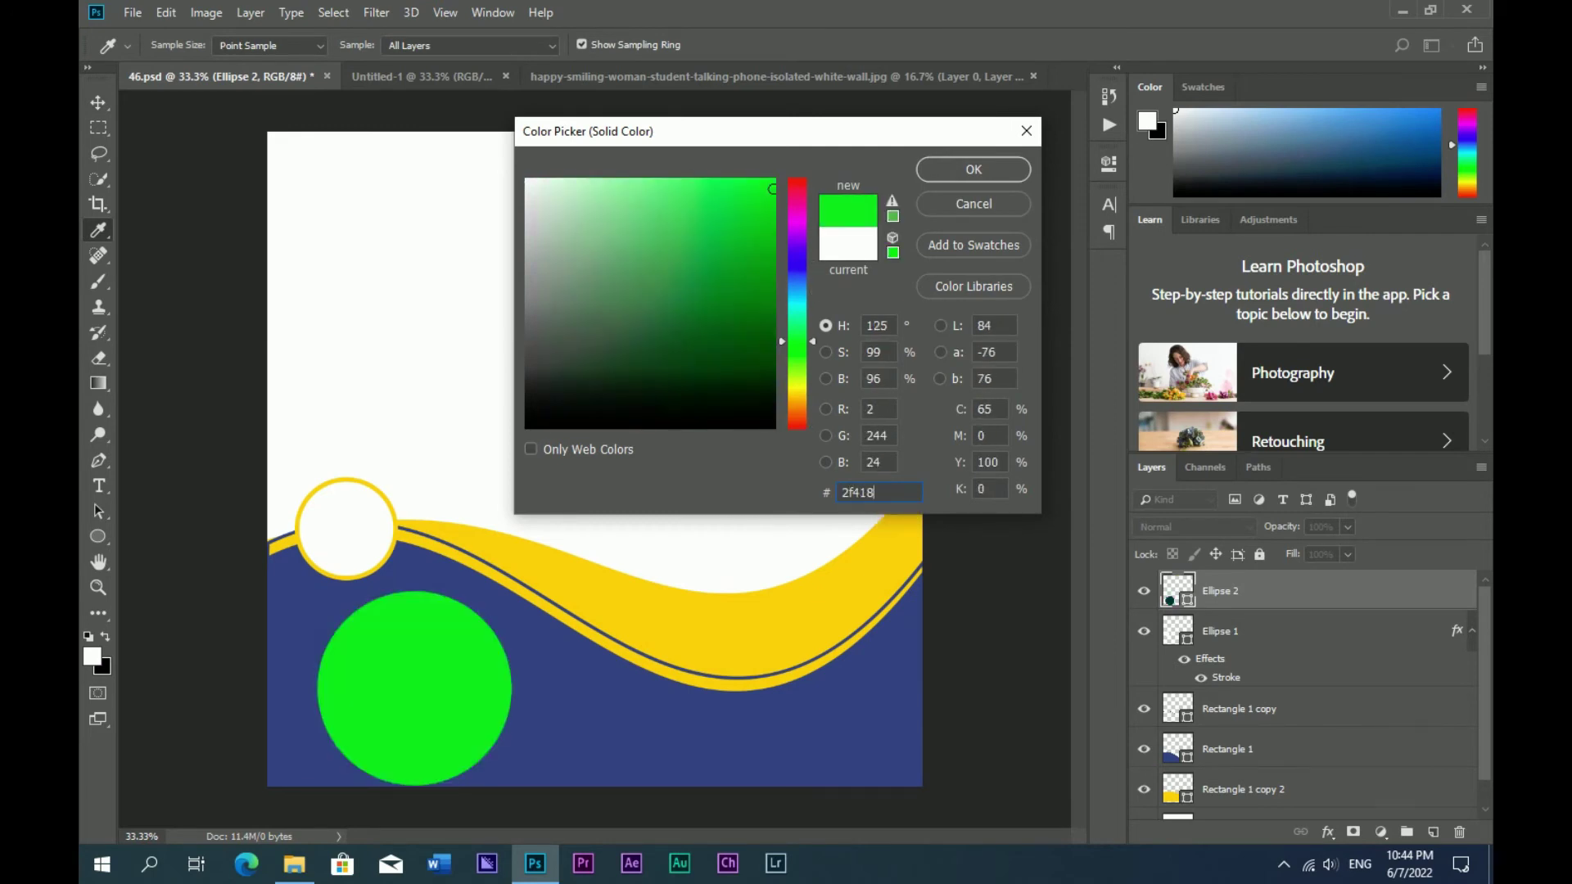
{"action": "type", "text": "0"}
{"action": "key", "text": "Return"}
{"action": "key", "text": "v"}
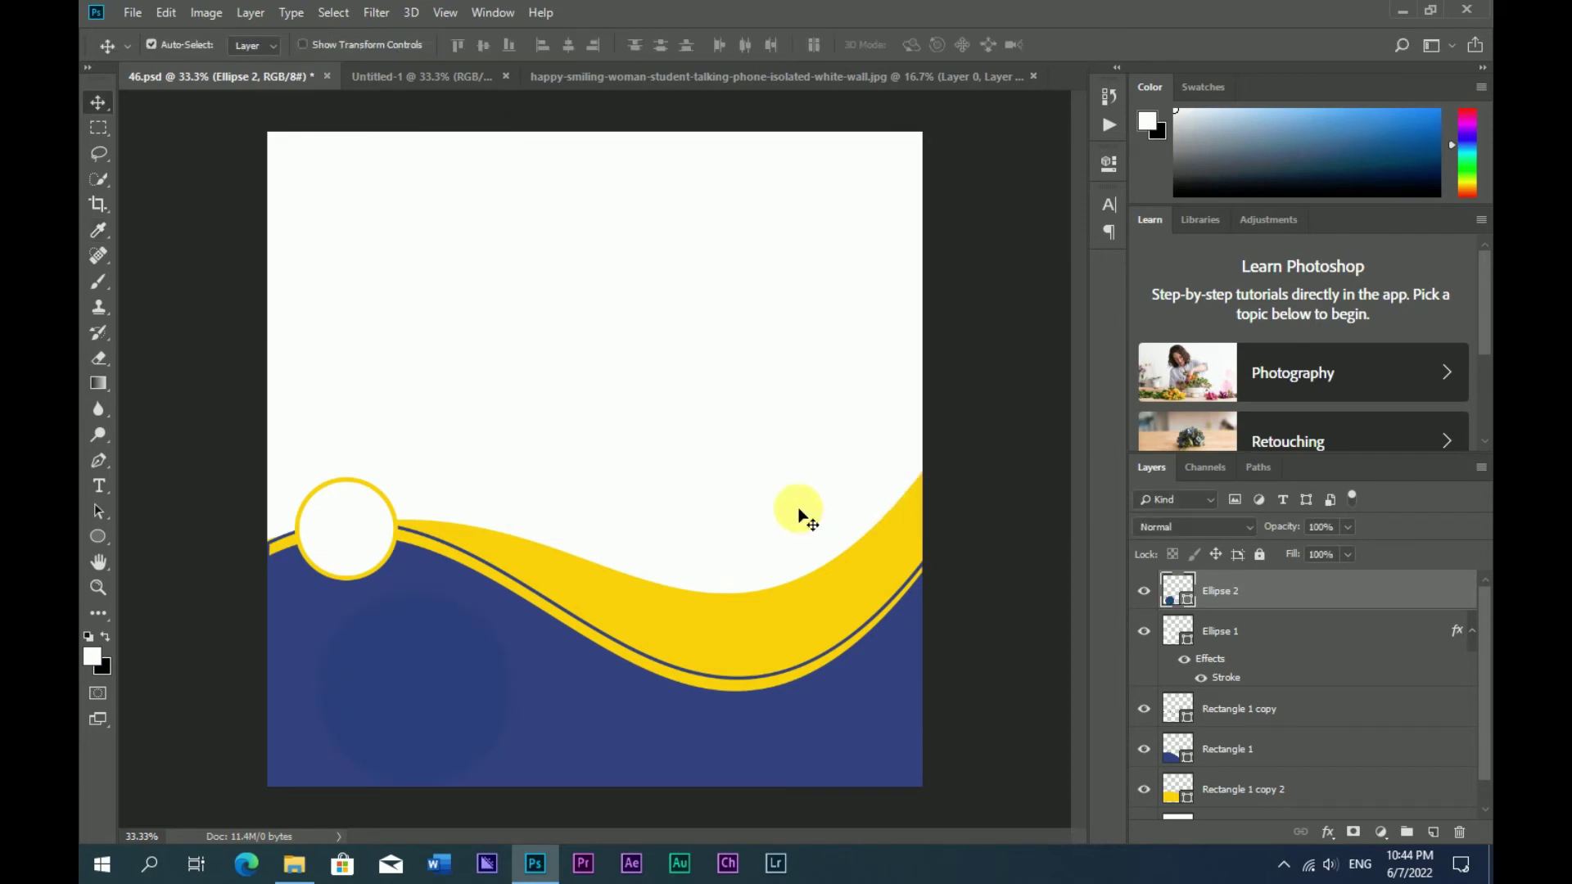
{"action": "left_click", "coordinate": [800, 508]}
Copy the circle to the top right and enlarge it to about 183%.
{"action": "left_click_drag", "start_coordinate": [436, 698], "coordinate": [705, 263]}
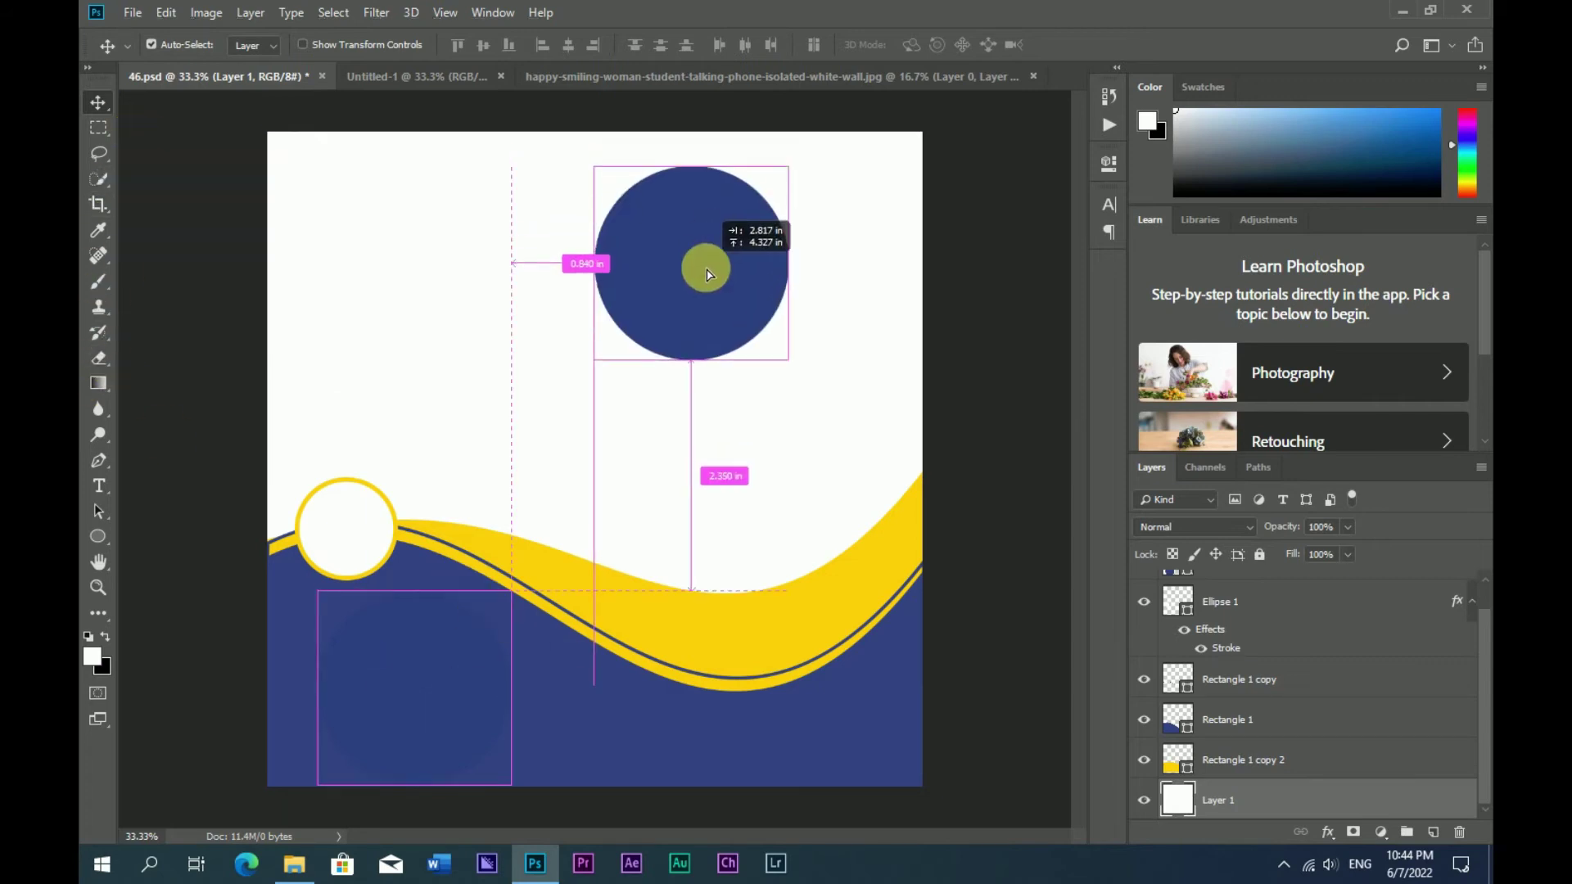
{"action": "key", "text": "ctrl+t"}
{"action": "left_click_drag", "start_coordinate": [800, 361], "coordinate": [871, 431]}
{"action": "mouse_move", "coordinate": [749, 339]}
{"action": "left_mouse_down"}
{"action": "mouse_move", "coordinate": [789, 357]}
{"action": "mouse_move", "coordinate": [773, 209]}
{"action": "mouse_move", "coordinate": [791, 267]}
{"action": "left_mouse_up"}
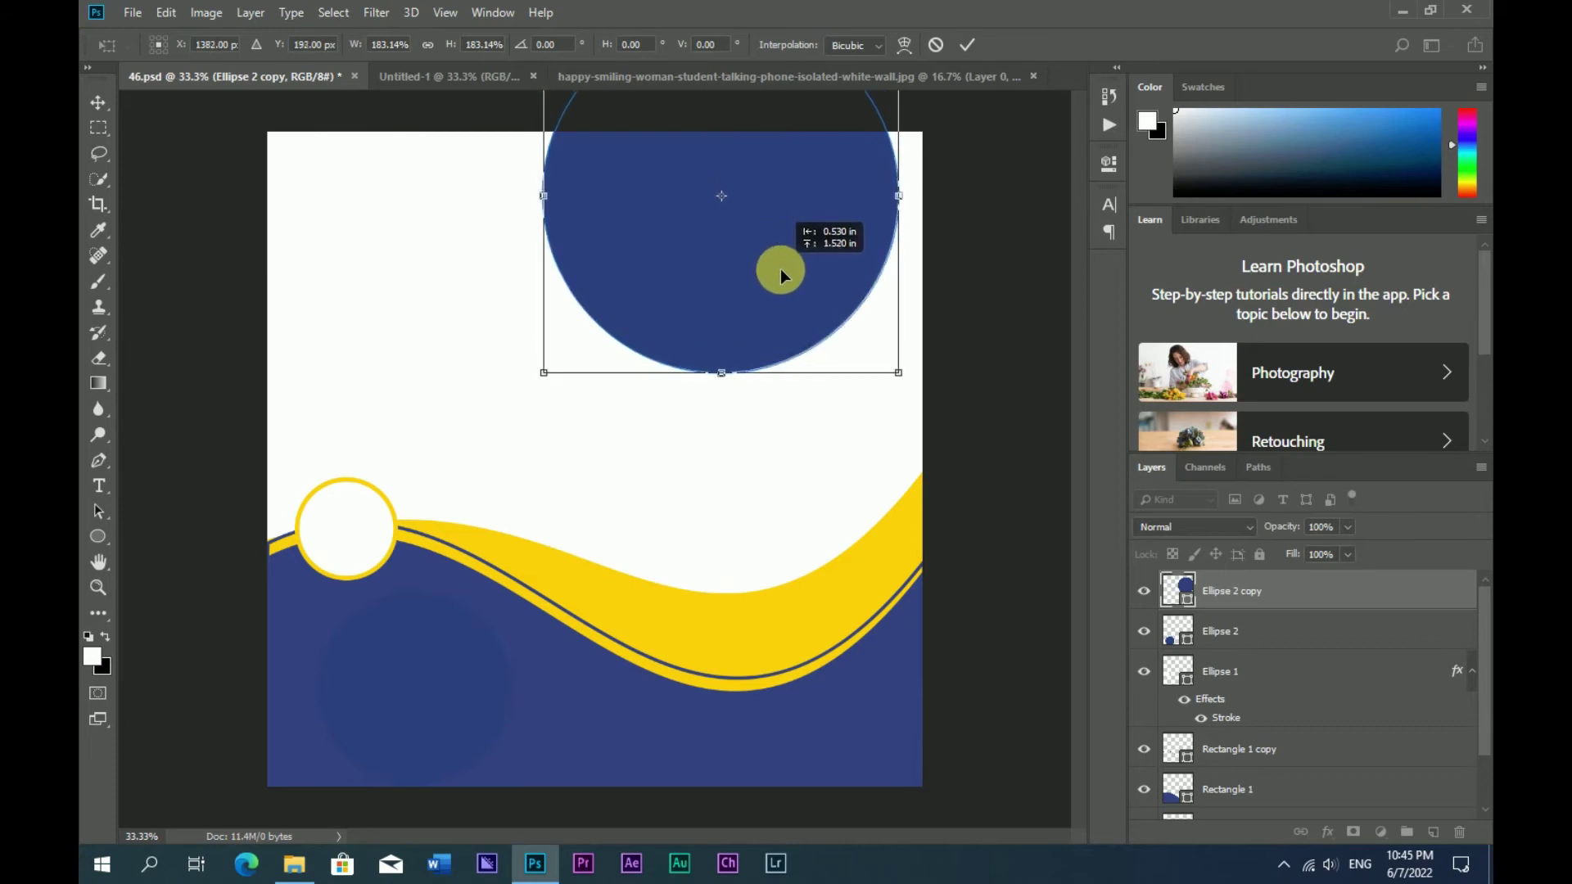
{"action": "key", "text": "Right"}
{"action": "key", "text": "Right"}
{"action": "key", "text": "Right"}
{"action": "key", "text": "Right"}
{"action": "key", "text": "Right"}
{"action": "key", "text": "Right"}
{"action": "key", "text": "Down"}
{"action": "key", "text": "Down"}
{"action": "key", "text": "Down"}
{"action": "key", "text": "Right"}
{"action": "key", "text": "Right"}
{"action": "key", "text": "Right"}
{"action": "key", "text": "Return"}
Set the big circle's opacity to 10%, then switch to the Untitled-1 design.
{"action": "left_click", "coordinate": [1322, 527]}
{"action": "type", "text": "10"}
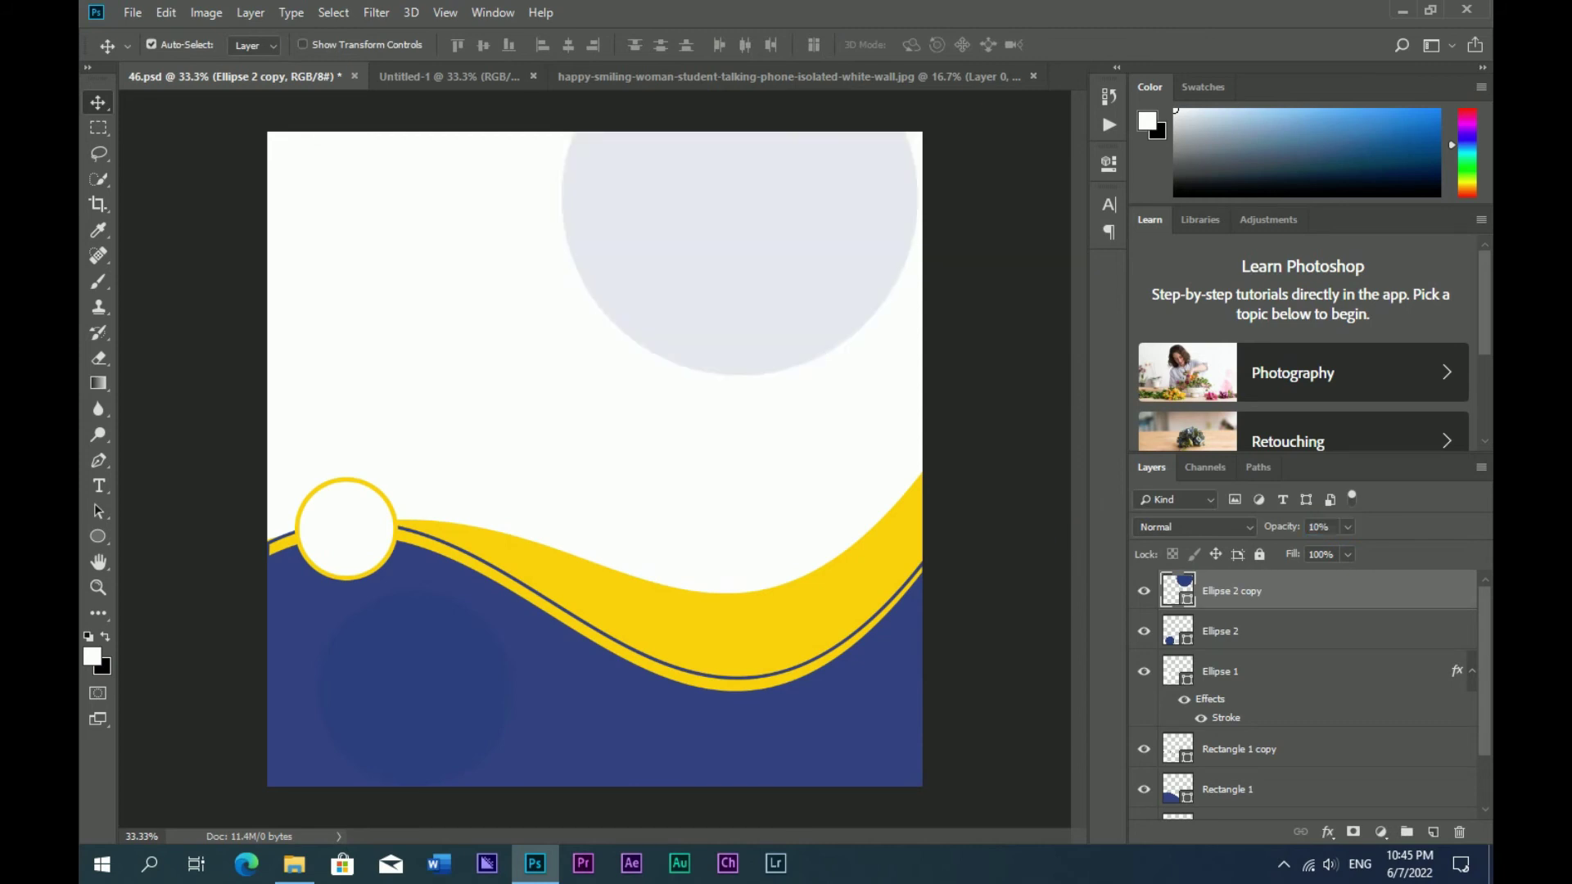
{"action": "double_click", "coordinate": [1179, 590]}
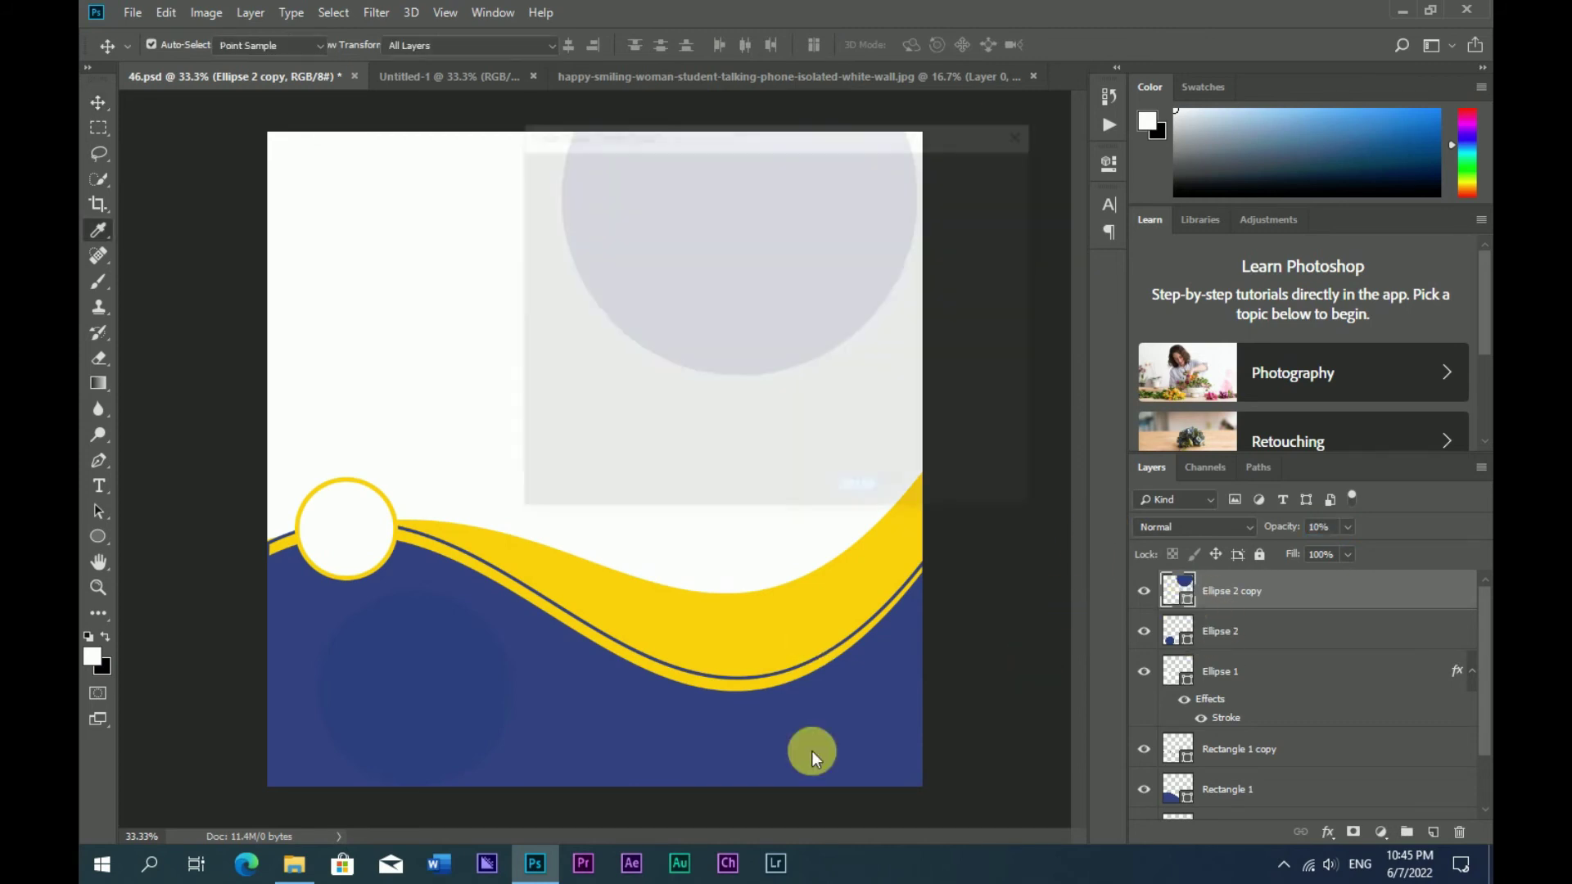
{"action": "left_click", "coordinate": [960, 170]}
{"action": "left_click", "coordinate": [98, 103]}
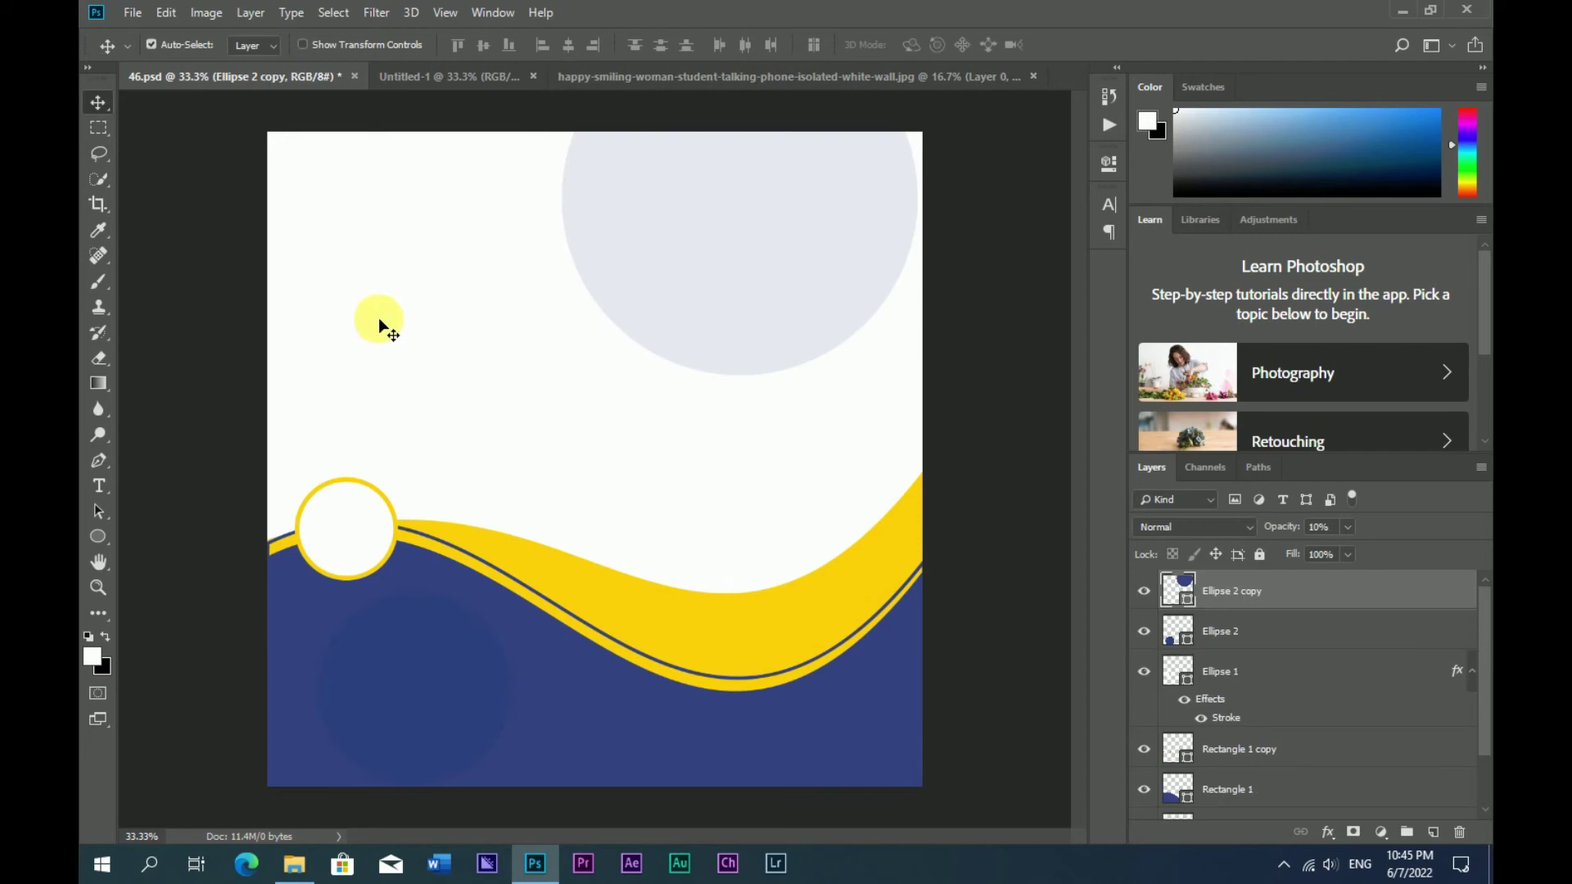
{"action": "key", "text": "ctrl+Tab"}
{"action": "left_click", "coordinate": [608, 369]}
Drag the ENROL NOW text from Untitled-1 into the poster's white circle, then return to the blue draft.
{"action": "mouse_move", "coordinate": [609, 369]}
{"action": "left_mouse_down"}
{"action": "mouse_move", "coordinate": [401, 320]}
{"action": "mouse_move", "coordinate": [401, 339]}
{"action": "left_mouse_up"}
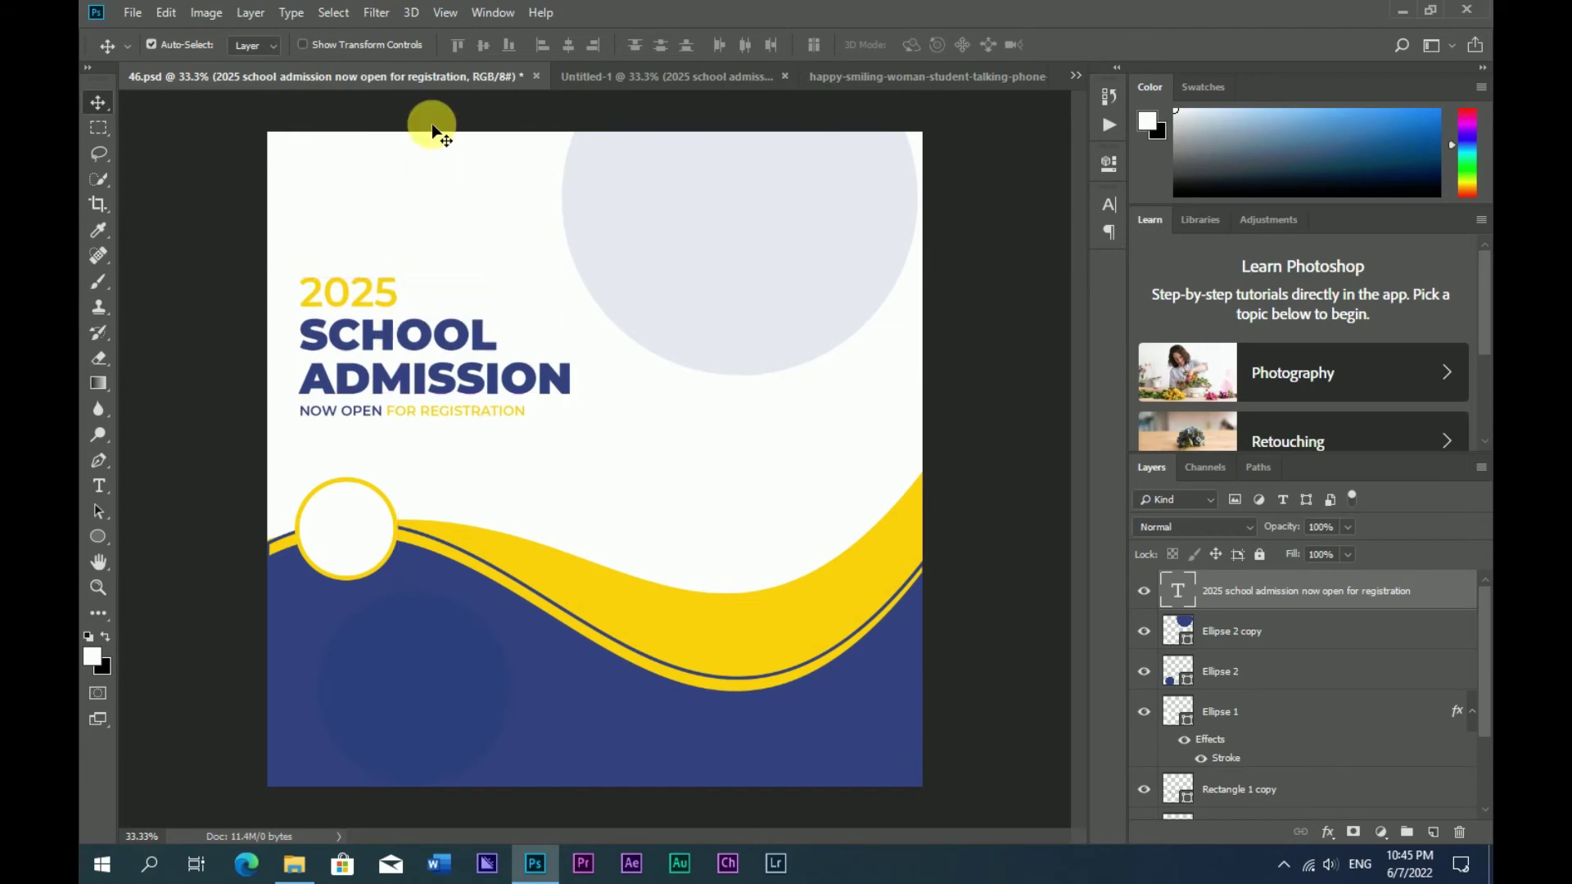
{"action": "key", "text": "ctrl+Tab"}
{"action": "left_click_drag", "start_coordinate": [368, 432], "coordinate": [363, 528]}
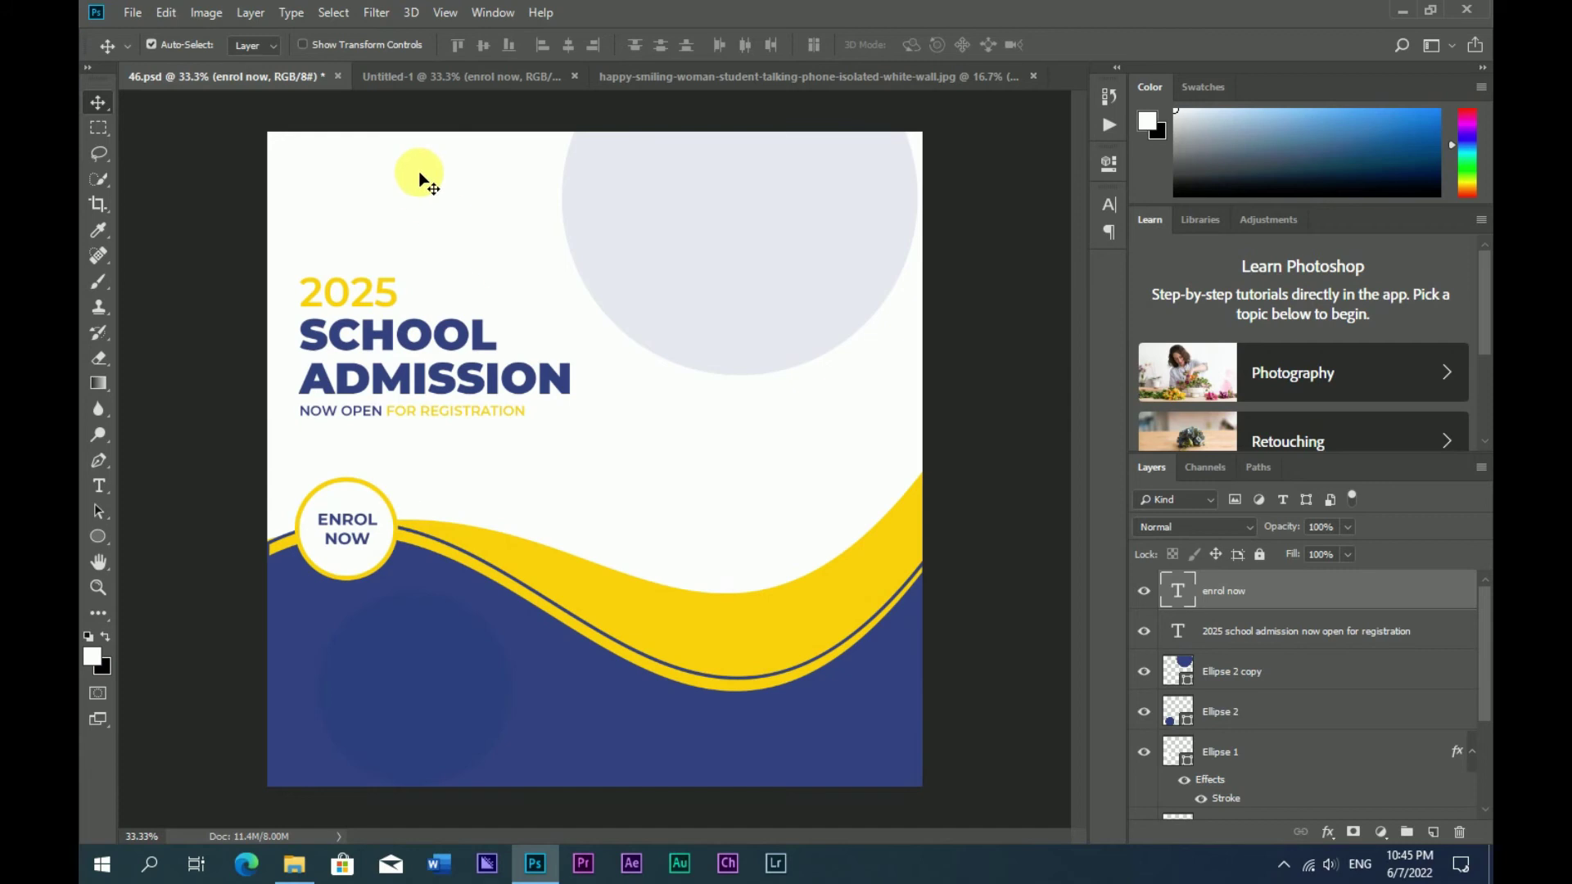
{"action": "key", "text": "ctrl+Tab"}
{"action": "scroll", "coordinate": [417, 695], "scroll_direction": "up", "scroll_amount": 5}
{"action": "scroll", "coordinate": [429, 668], "scroll_direction": "down", "scroll_amount": 3}
Copy the Find More Info heading, phone and website lines and their icons into 46.psd.
{"action": "left_click", "coordinate": [352, 661], "text": "ctrl"}
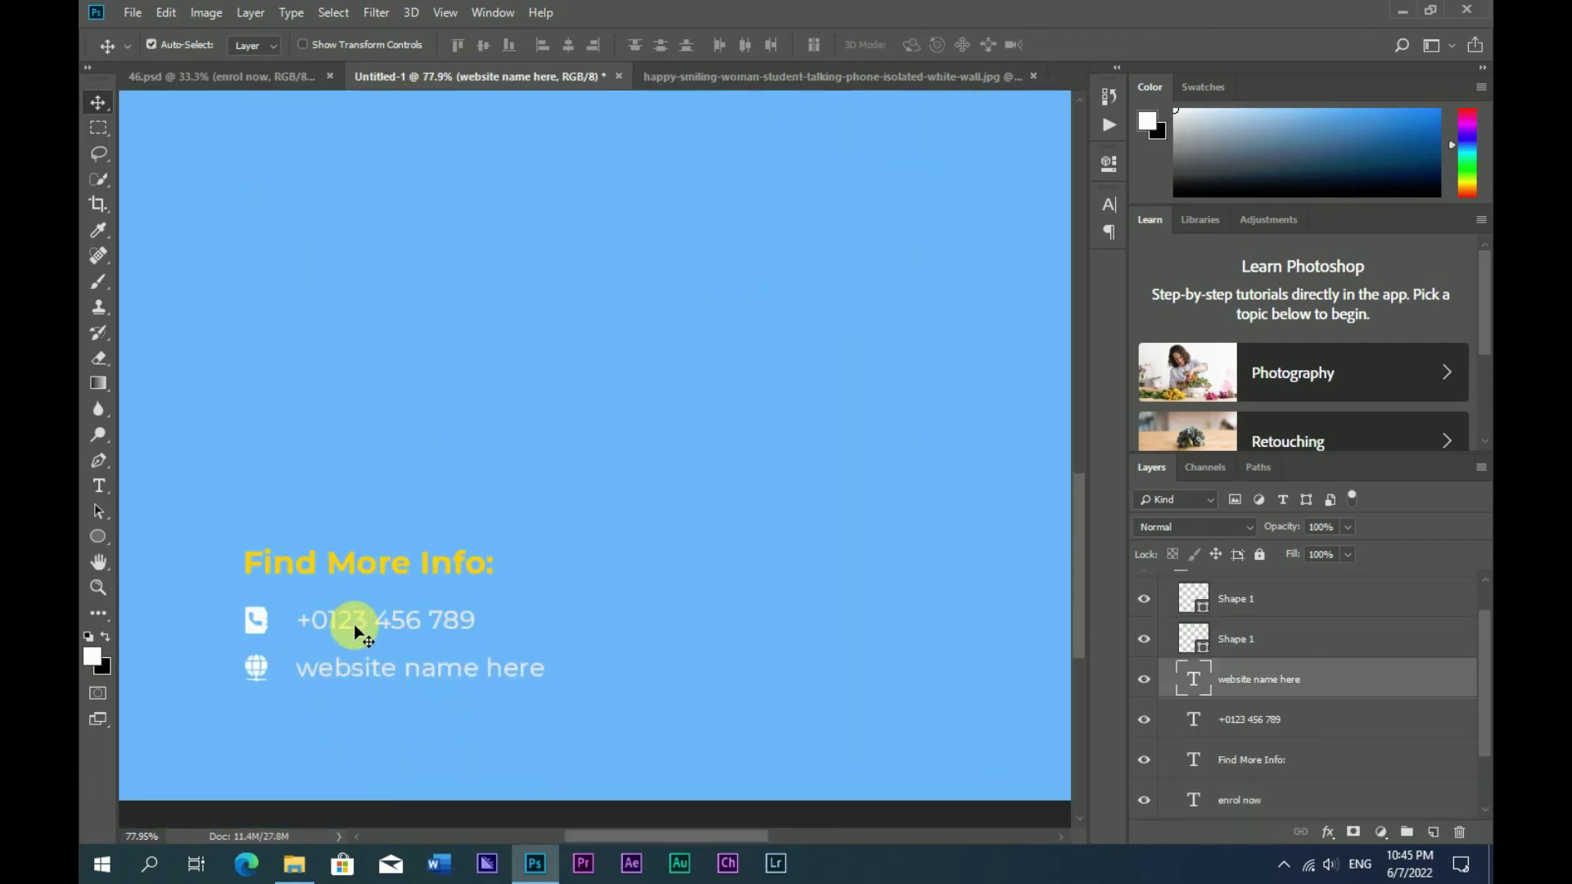
{"action": "left_click", "coordinate": [352, 622], "text": "ctrl+shift"}
{"action": "left_click", "coordinate": [256, 667], "text": "shift"}
{"action": "left_click", "coordinate": [259, 624], "text": "shift"}
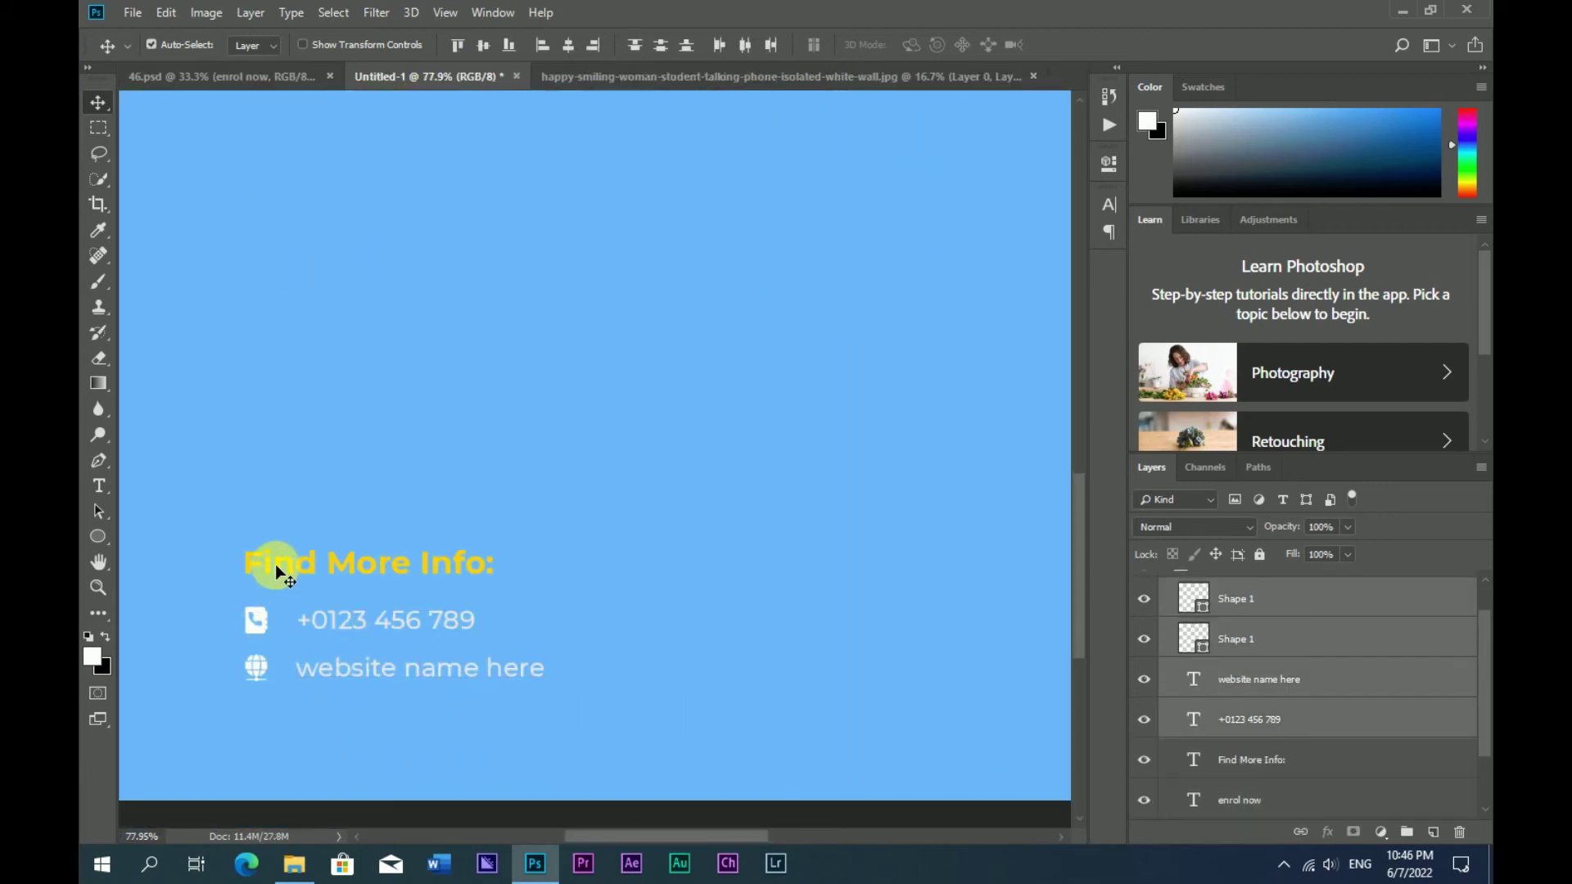
{"action": "left_click", "coordinate": [278, 565], "text": "shift"}
{"action": "mouse_move", "coordinate": [292, 563]}
{"action": "left_mouse_down"}
{"action": "mouse_move", "coordinate": [414, 639]}
{"action": "mouse_move", "coordinate": [435, 704]}
{"action": "left_mouse_up"}
Place the contact block in the lower-left navy area and resize the darker Ellipse 2 circle behind it.
{"action": "key", "text": "ctrl+t"}
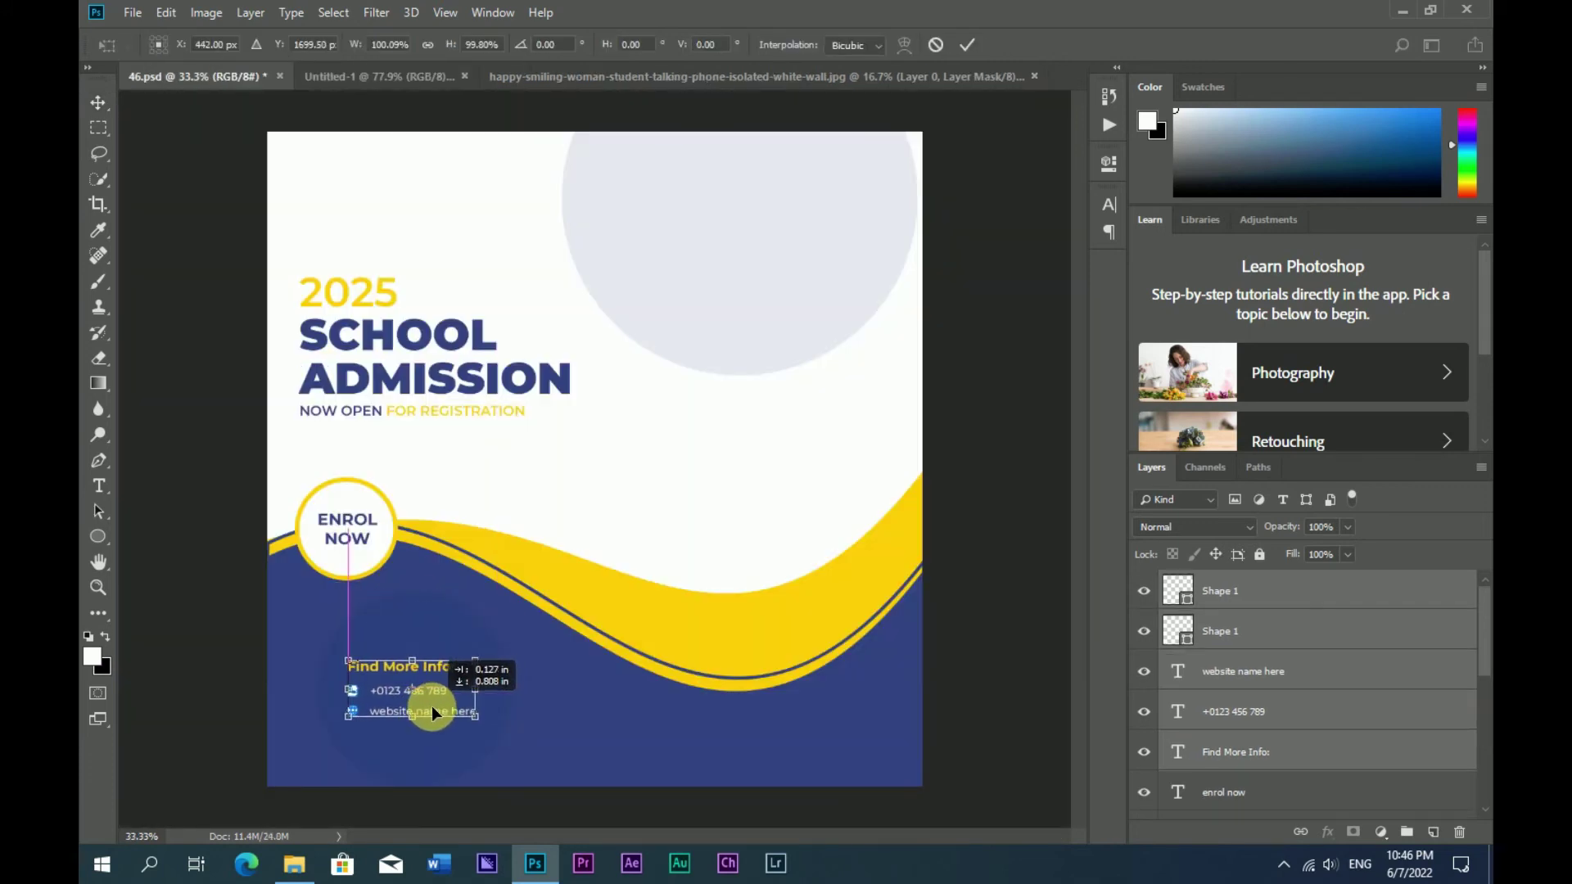
{"action": "key", "text": "Return"}
{"action": "left_click", "coordinate": [450, 648]}
{"action": "key", "text": "ctrl+t"}
{"action": "left_click_drag", "start_coordinate": [511, 789], "coordinate": [502, 766]}
{"action": "key", "text": "Return"}
Enlarge the heading, phone and website text lines slightly.
{"action": "left_click", "coordinate": [374, 691]}
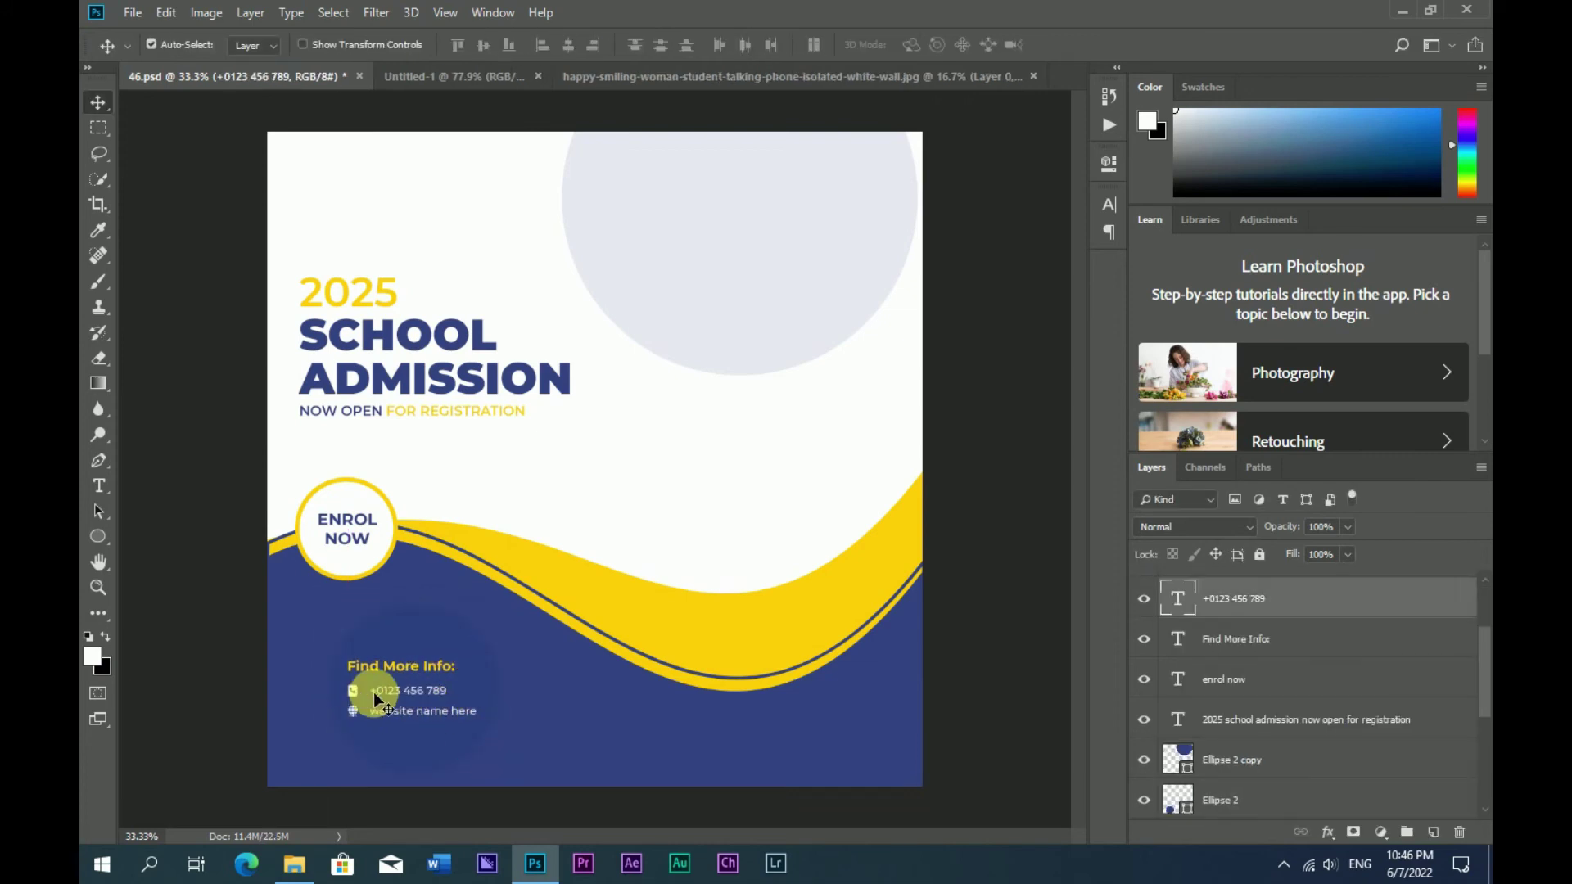
{"action": "left_click", "coordinate": [352, 684], "text": "ctrl+space"}
{"action": "left_click", "coordinate": [318, 676]}
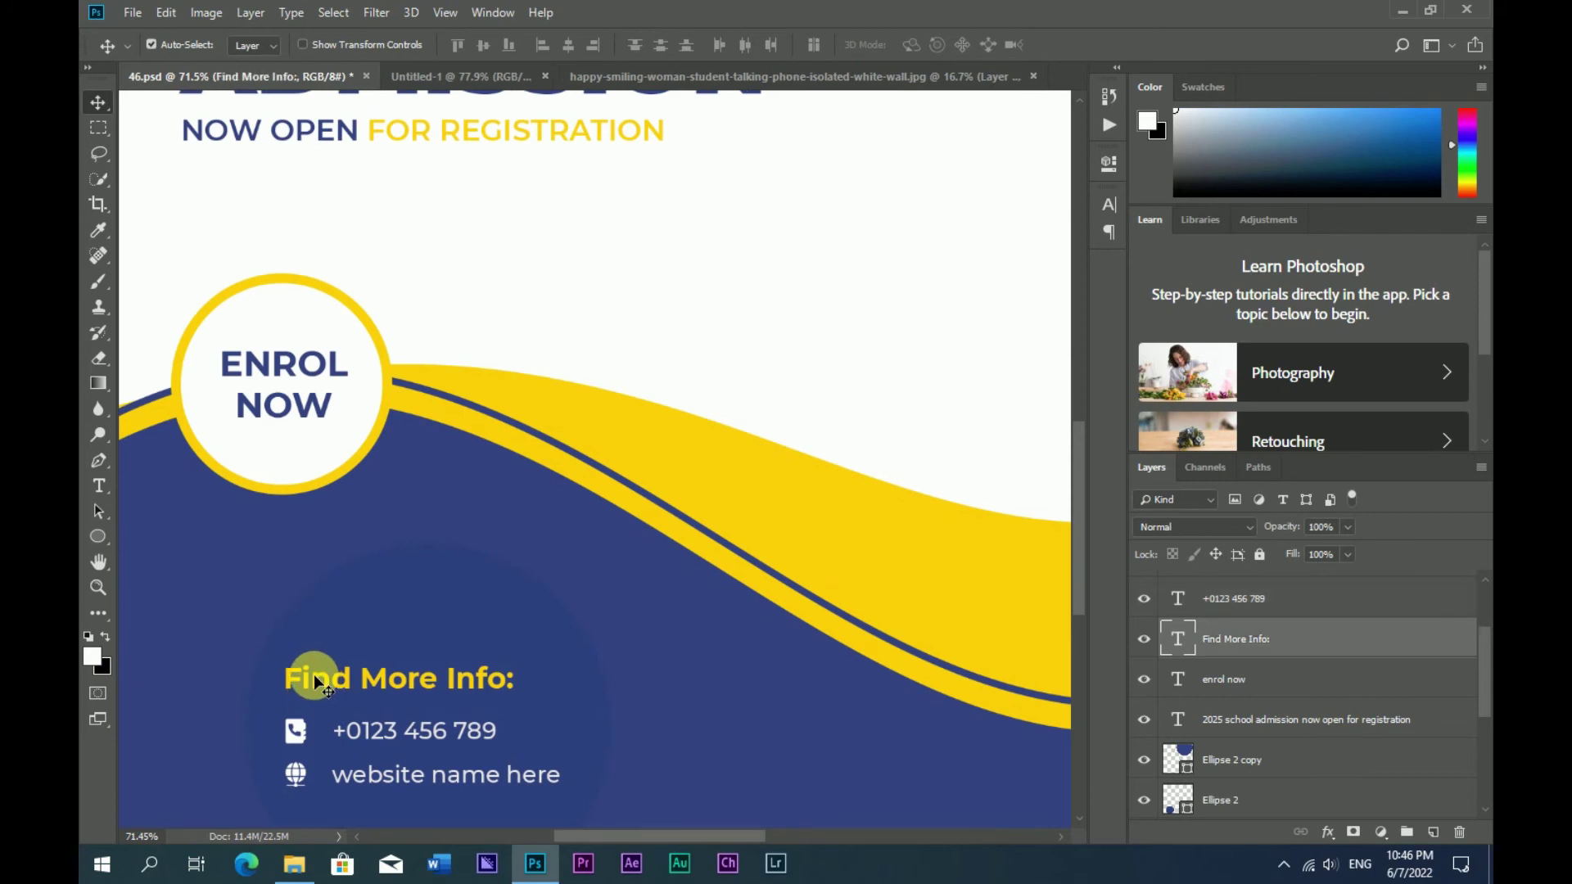
{"action": "left_click", "coordinate": [303, 728]}
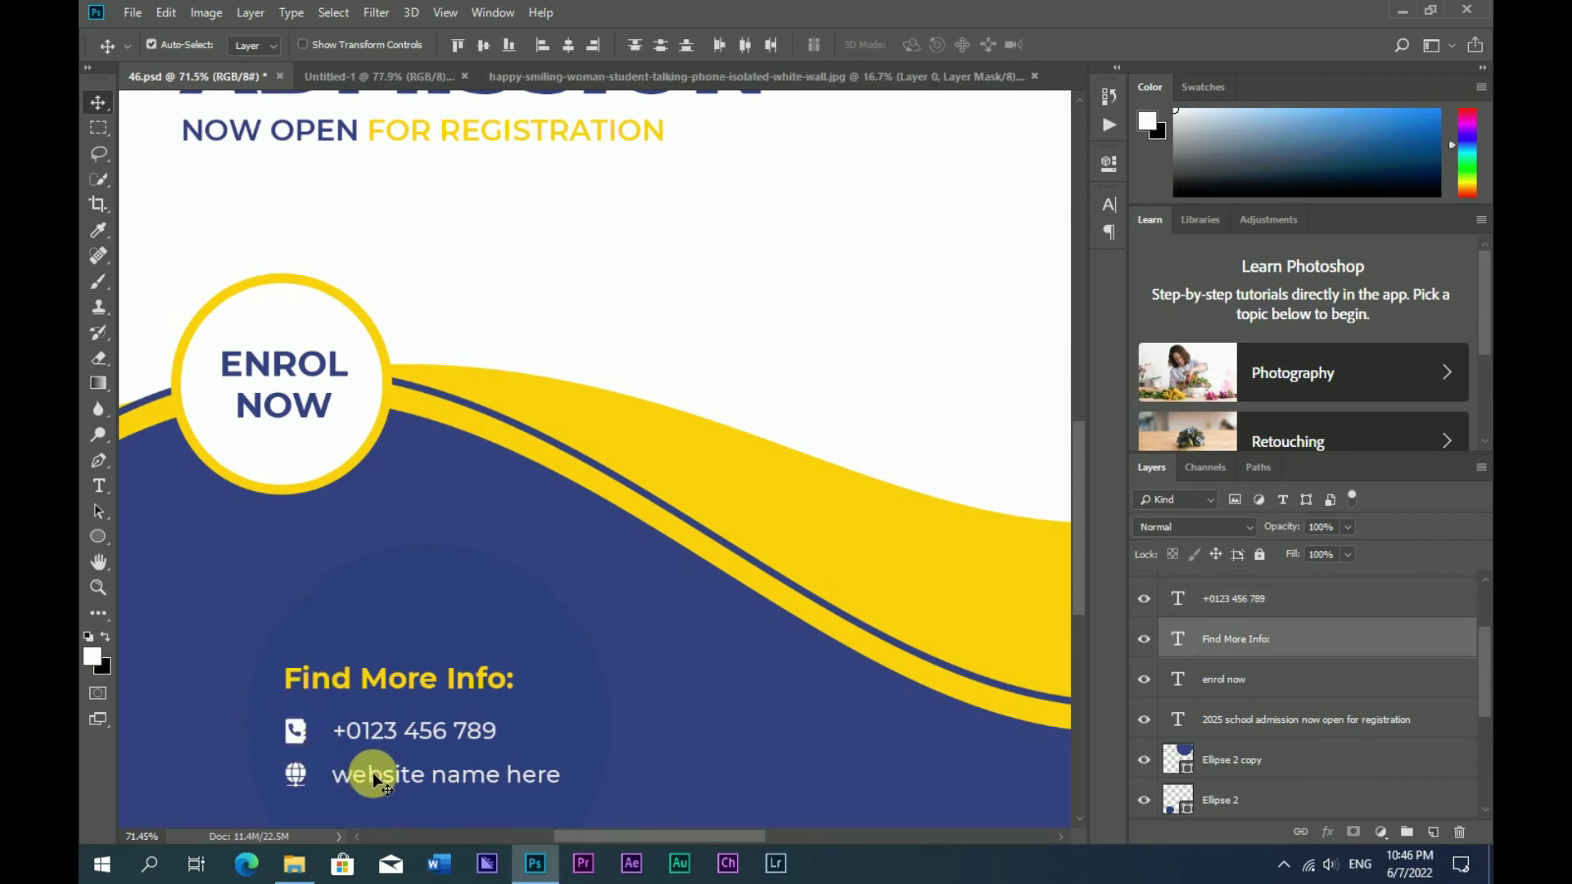
{"action": "left_click", "coordinate": [367, 730], "text": "shift"}
{"action": "key", "text": "ctrl+t"}
{"action": "left_click_drag", "start_coordinate": [557, 784], "coordinate": [576, 798]}
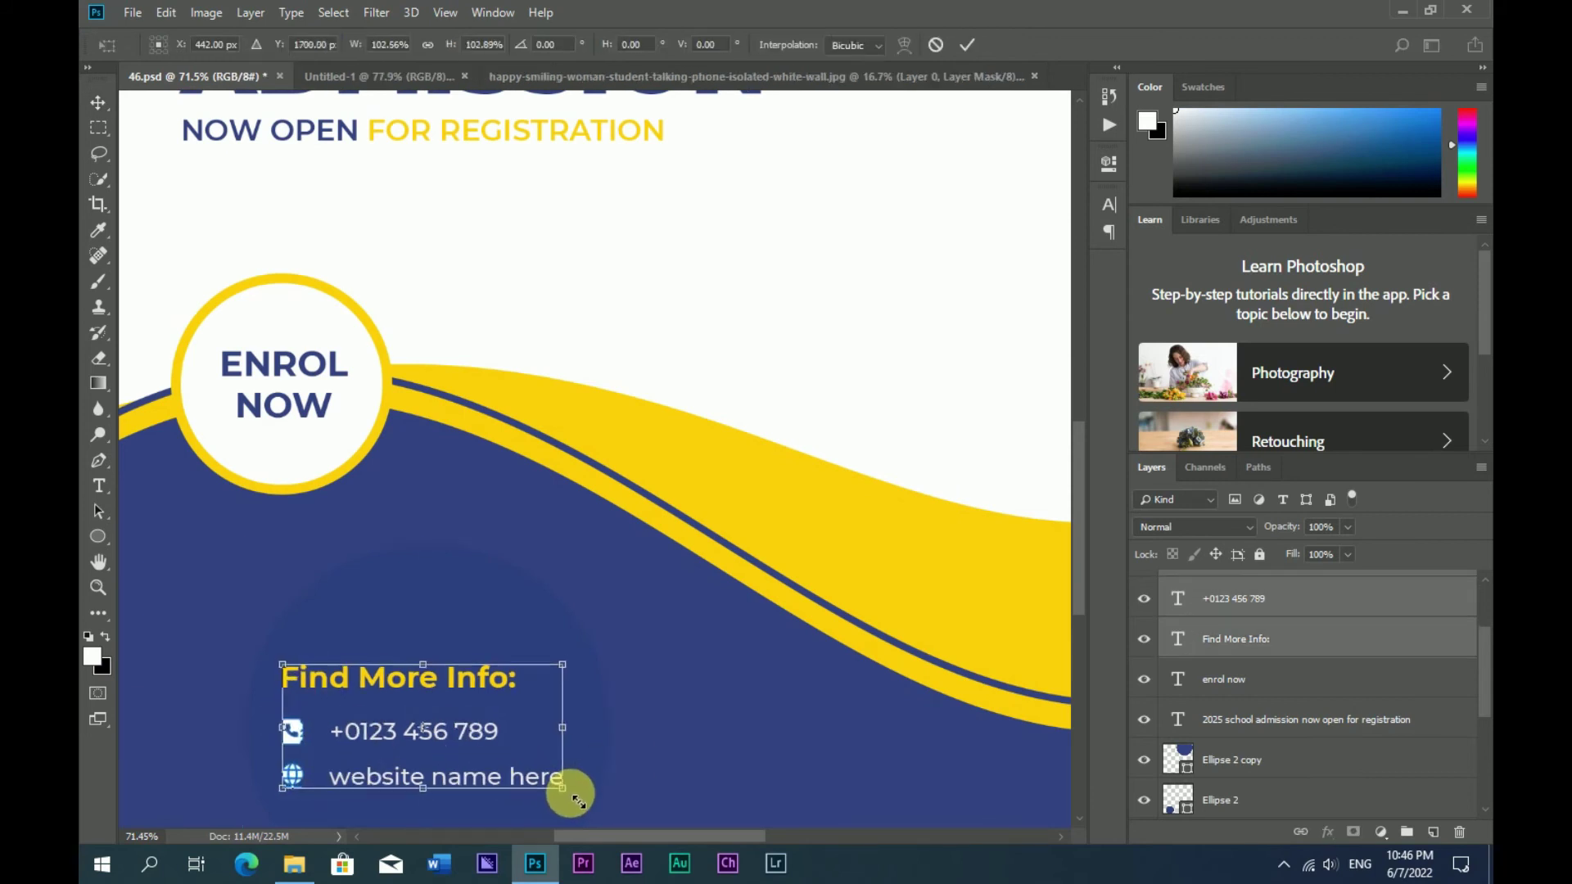
{"action": "key", "text": "Return"}
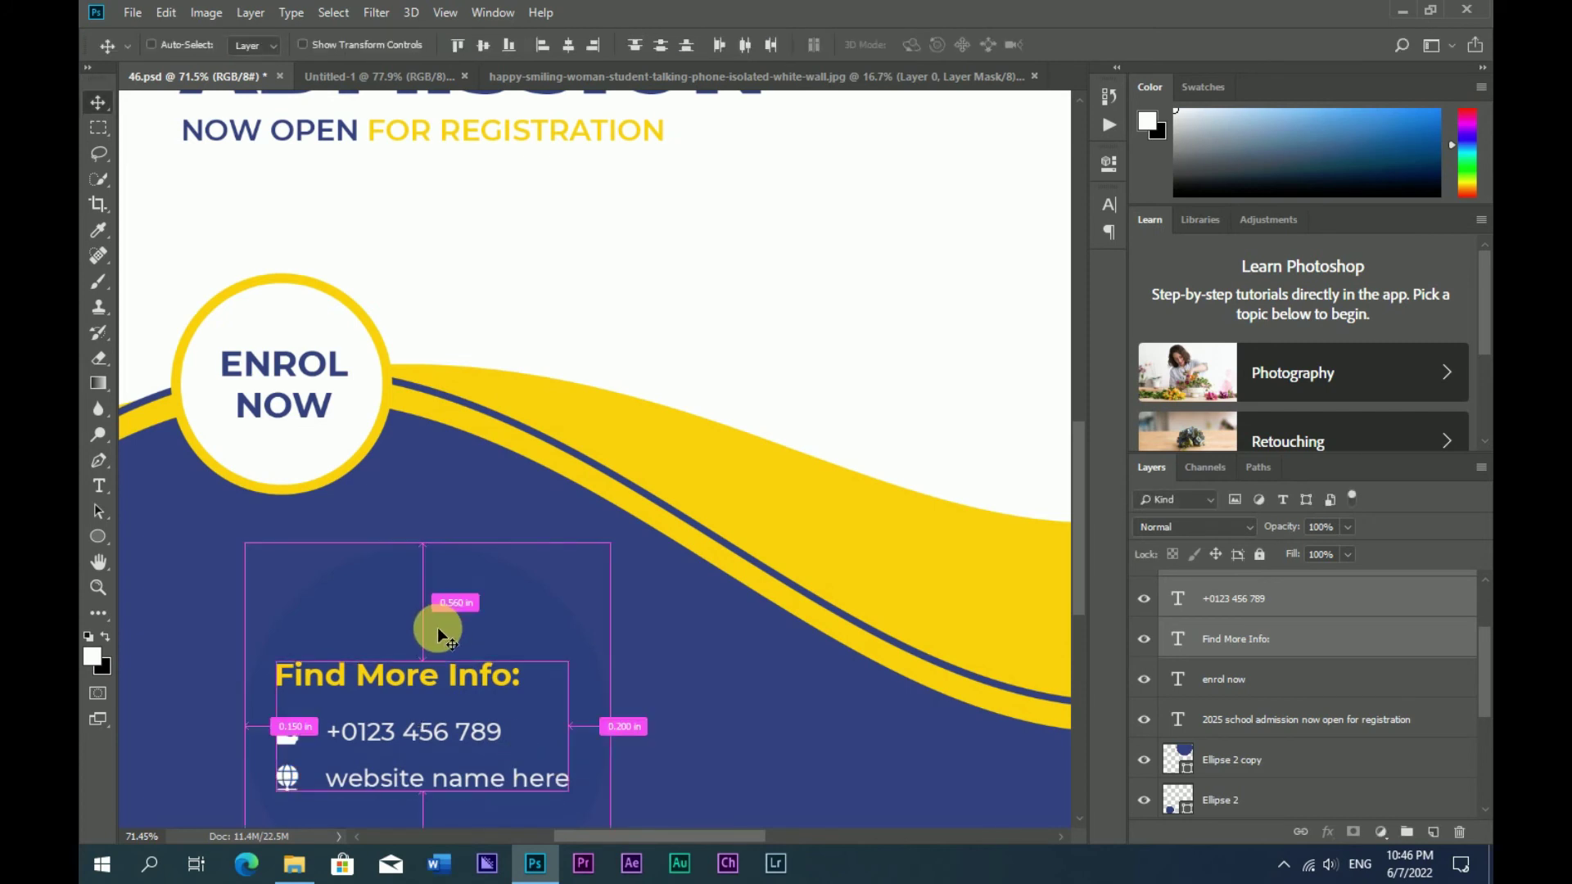
Try aligning the text with the circle, undo it, and nudge the contact block slightly right.
{"action": "left_click", "coordinate": [438, 627], "text": "ctrl"}
{"action": "left_click", "coordinate": [483, 47]}
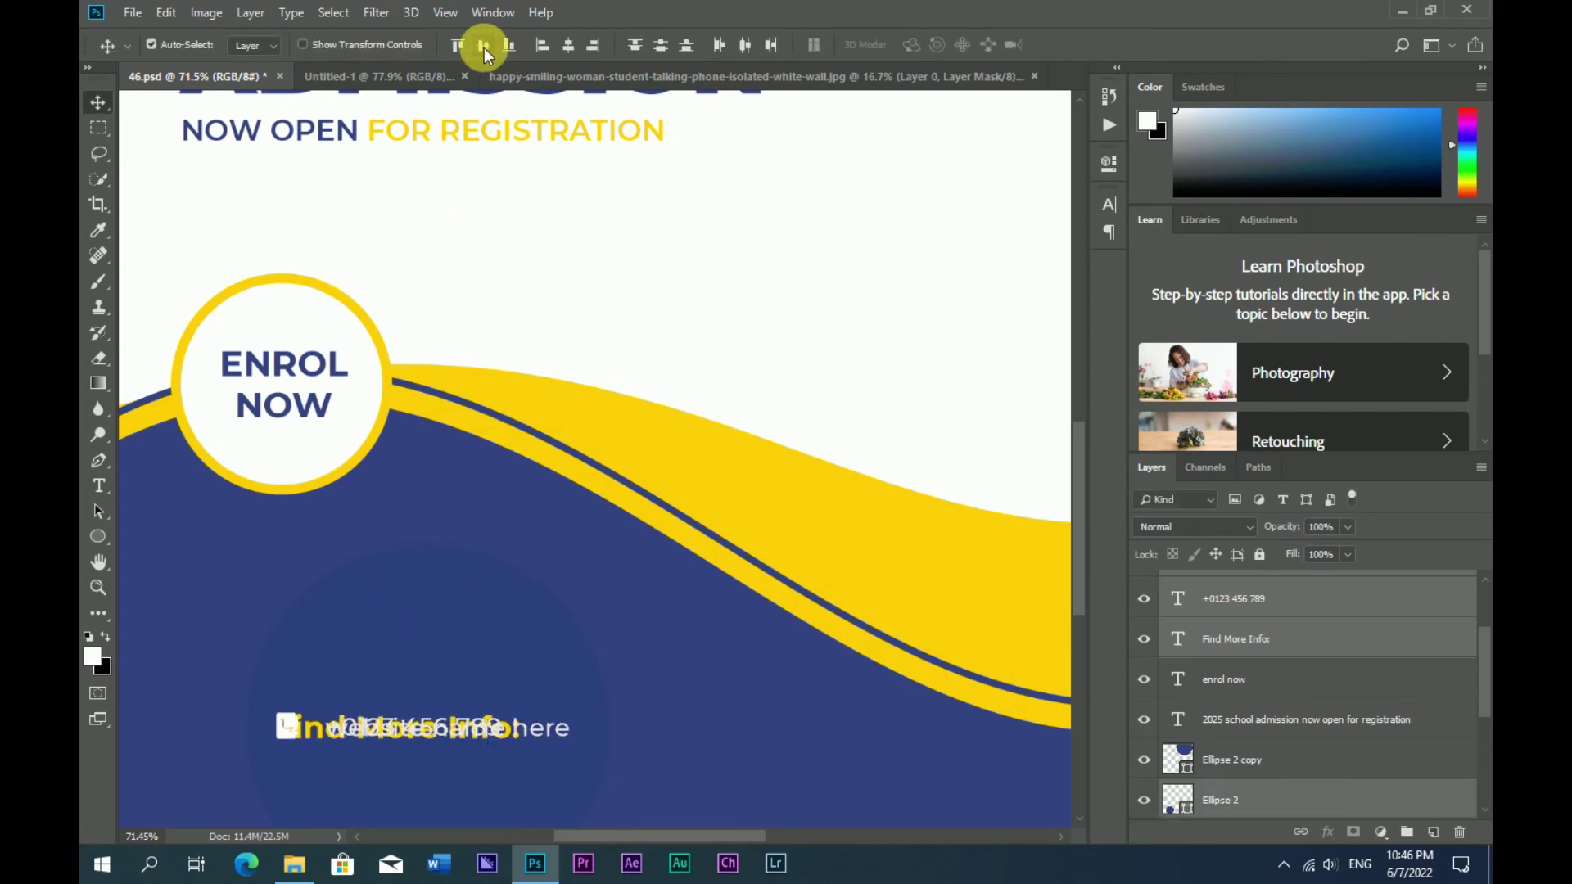
{"action": "key", "text": "ctrl+z"}
{"action": "key", "text": "ctrl+t"}
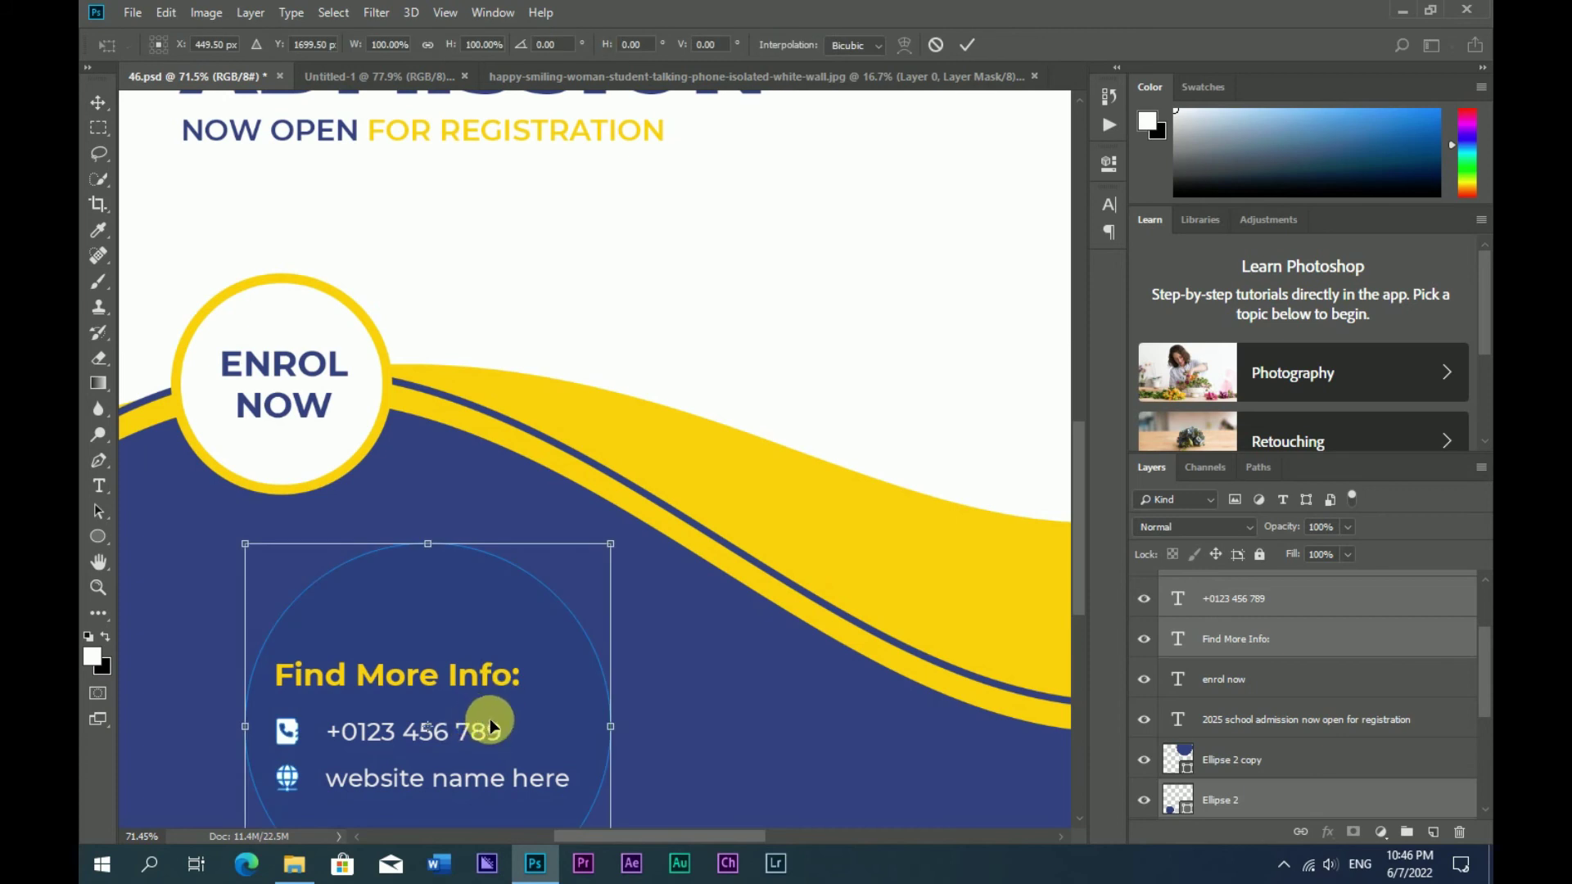
{"action": "key", "text": "Return"}
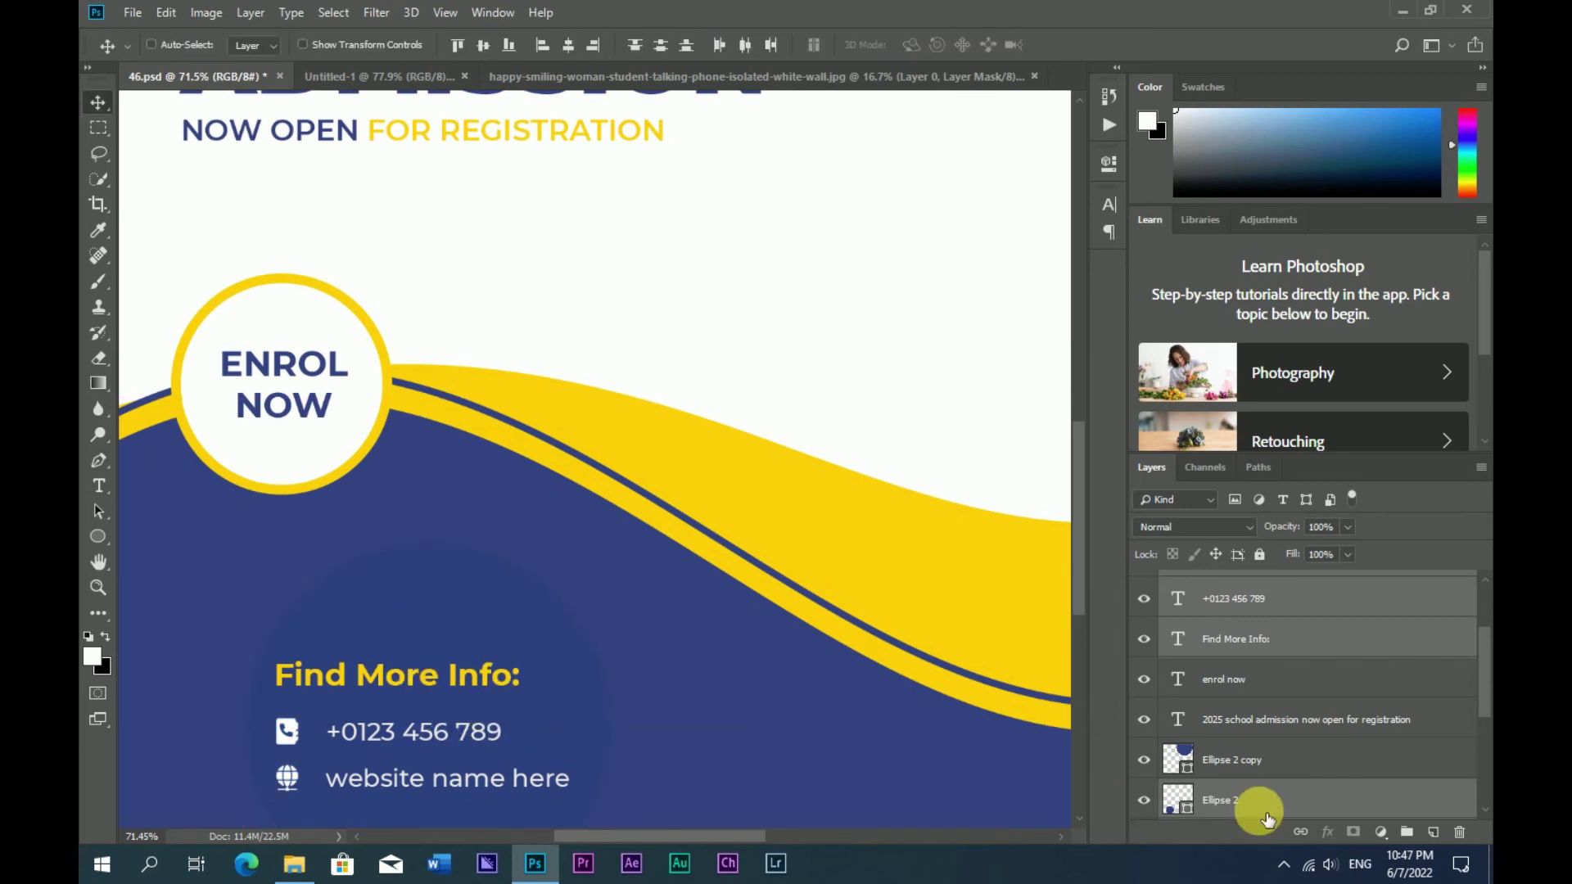
{"action": "mouse_move", "coordinate": [426, 742]}
{"action": "left_mouse_down"}
{"action": "mouse_move", "coordinate": [440, 742]}
{"action": "mouse_move", "coordinate": [399, 729]}
{"action": "left_mouse_up"}
{"action": "scroll", "coordinate": [441, 739], "scroll_direction": "down", "scroll_amount": 3}
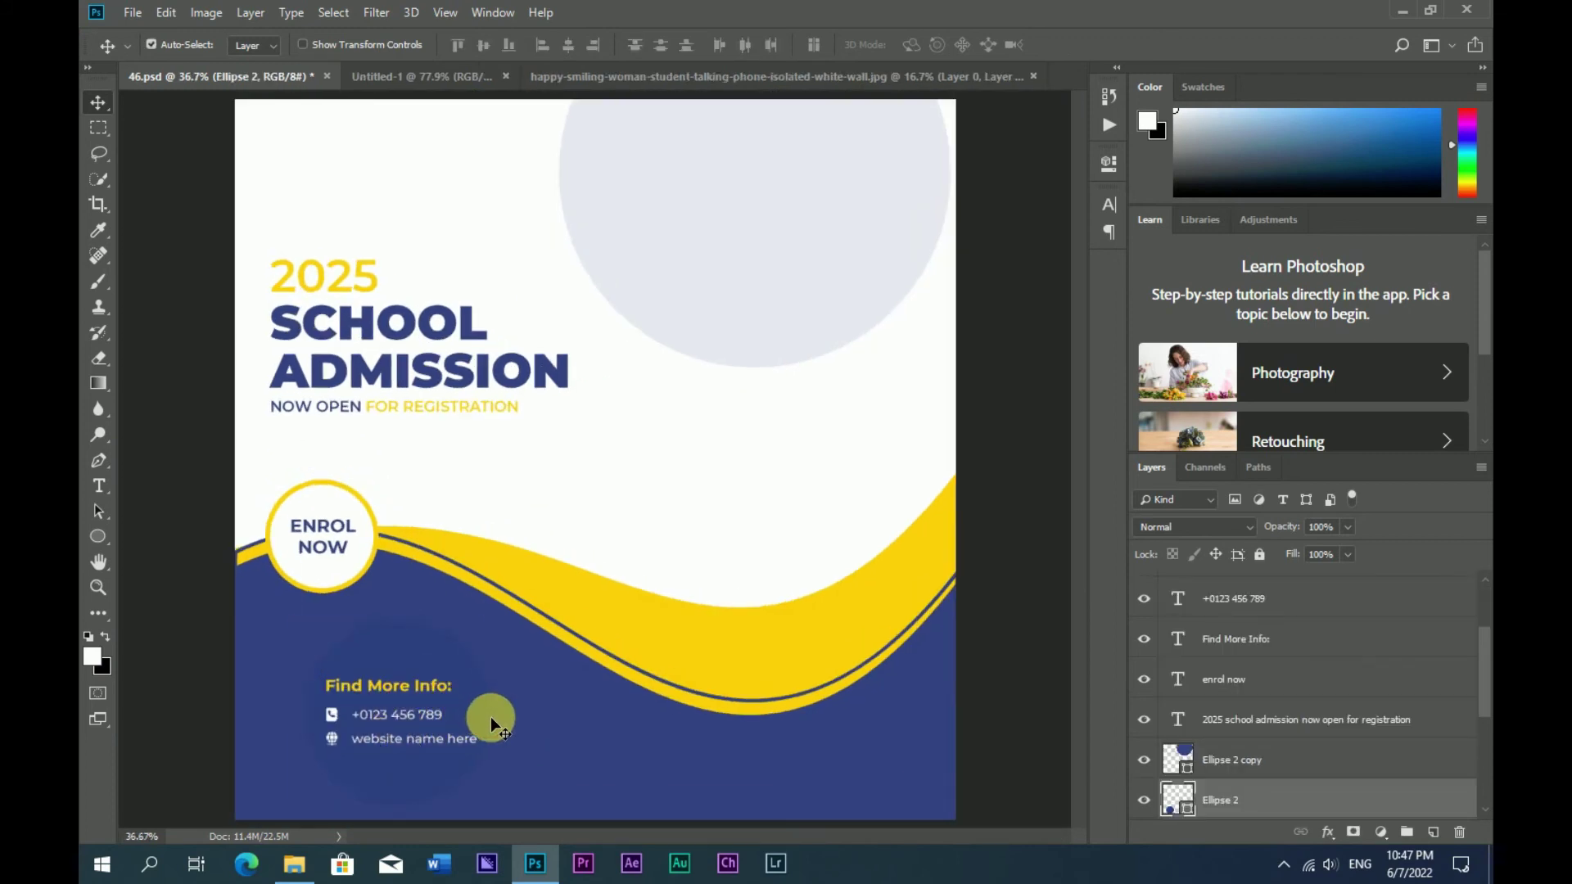
{"action": "left_click", "coordinate": [447, 685]}
Copy the yellow-bar LOGO mark from Untitled-1 into the poster's top-left corner.
{"action": "left_click", "coordinate": [458, 76]}
{"action": "scroll", "coordinate": [501, 481], "scroll_direction": "down", "scroll_amount": 5}
{"action": "mouse_move", "coordinate": [457, 246]}
{"action": "left_mouse_down"}
{"action": "mouse_move", "coordinate": [507, 325]}
{"action": "mouse_move", "coordinate": [463, 295]}
{"action": "left_mouse_up"}
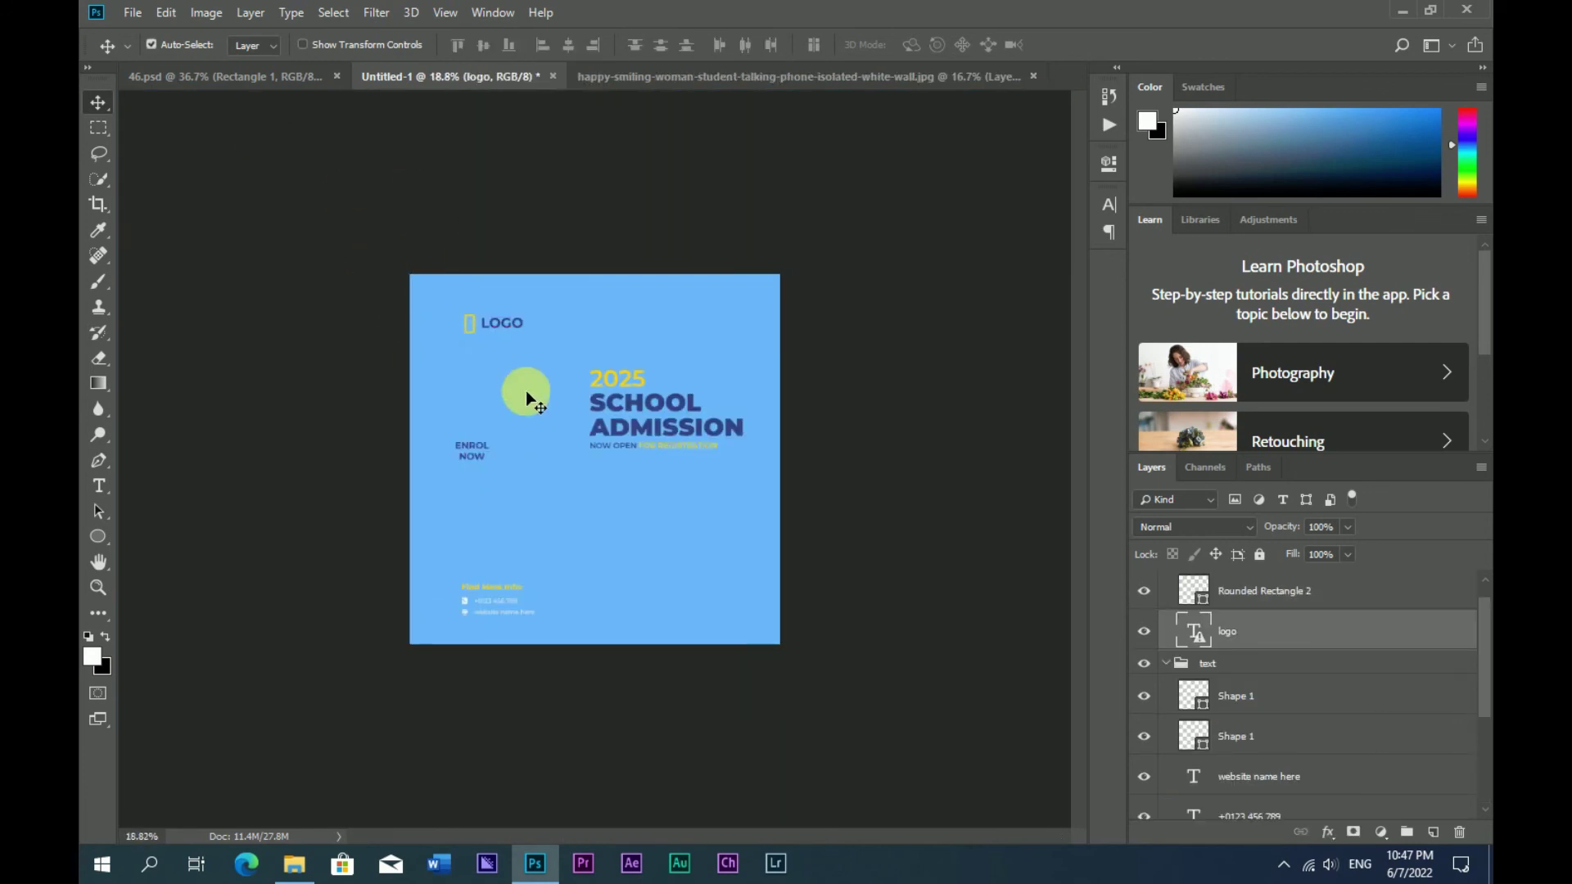
{"action": "scroll", "coordinate": [525, 391], "scroll_direction": "up", "scroll_amount": 3}
{"action": "mouse_move", "coordinate": [344, 179]}
{"action": "left_mouse_down"}
{"action": "mouse_move", "coordinate": [344, 209]}
{"action": "mouse_move", "coordinate": [311, 182]}
{"action": "left_mouse_up"}
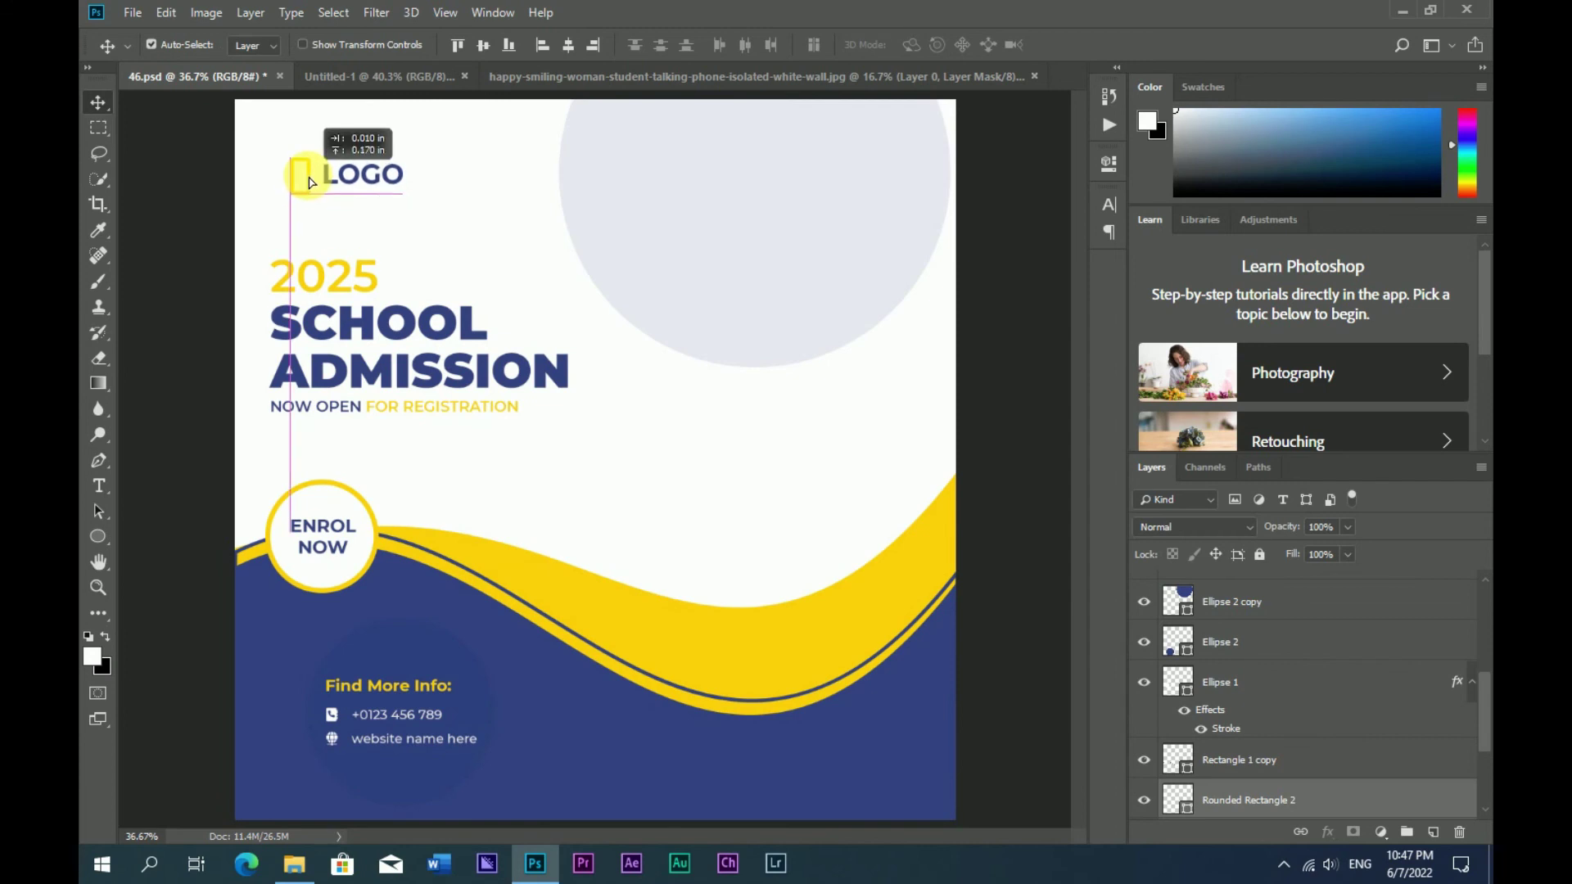
{"action": "left_click", "coordinate": [737, 77]}
Copy the student photo into 46.psd, shrink it and flip it horizontally.
{"action": "left_click_drag", "start_coordinate": [554, 323], "coordinate": [721, 492]}
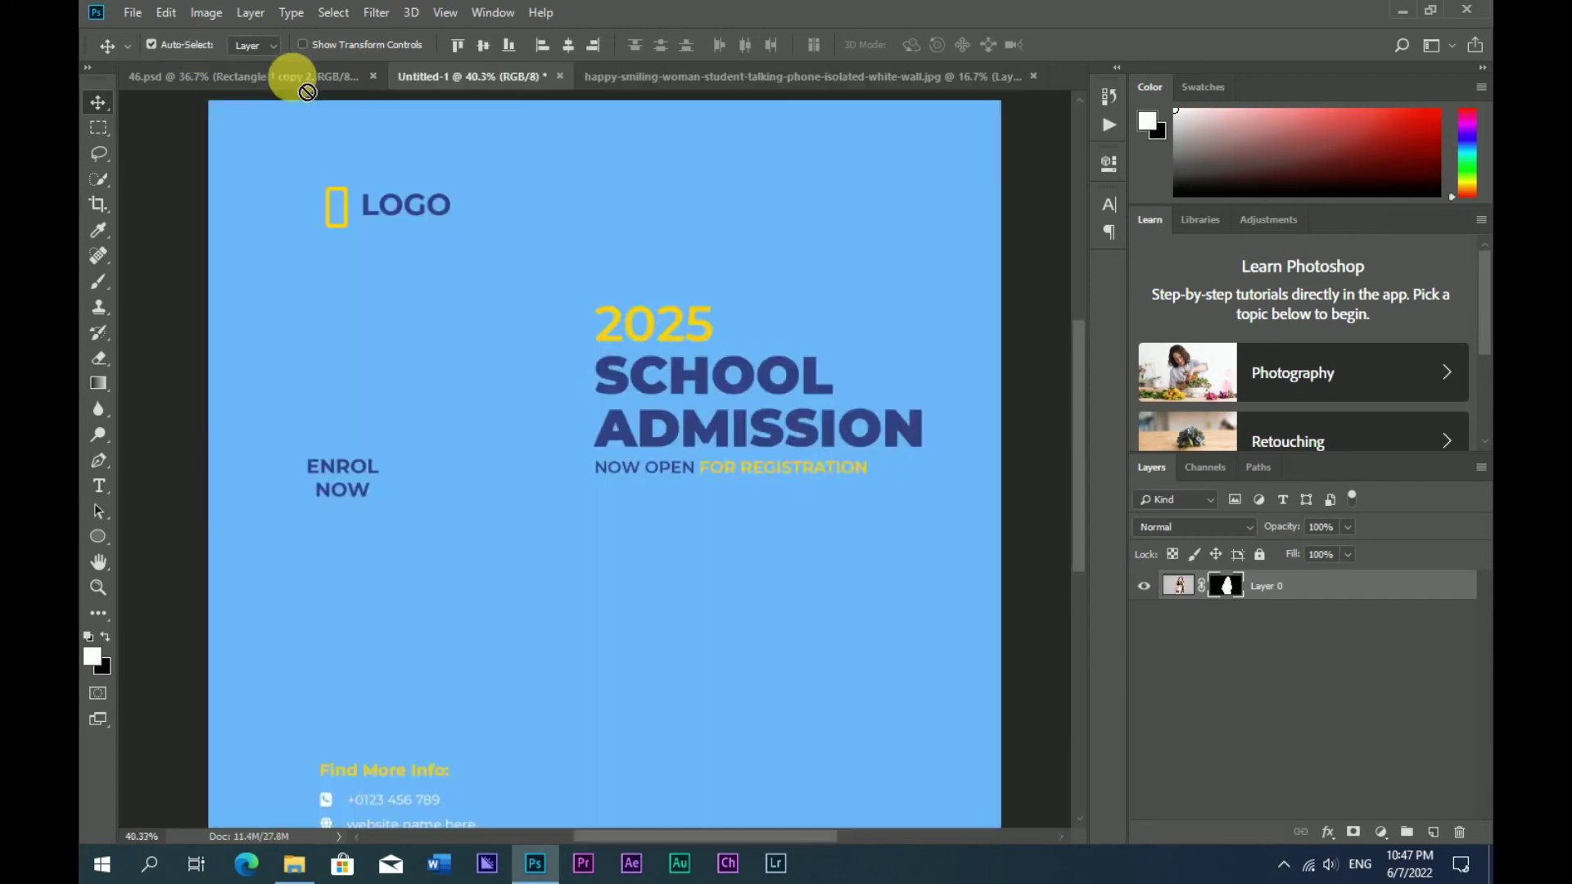
{"action": "scroll", "coordinate": [760, 520], "scroll_direction": "down", "scroll_amount": 3}
{"action": "scroll", "coordinate": [760, 524], "scroll_direction": "down", "scroll_amount": 2}
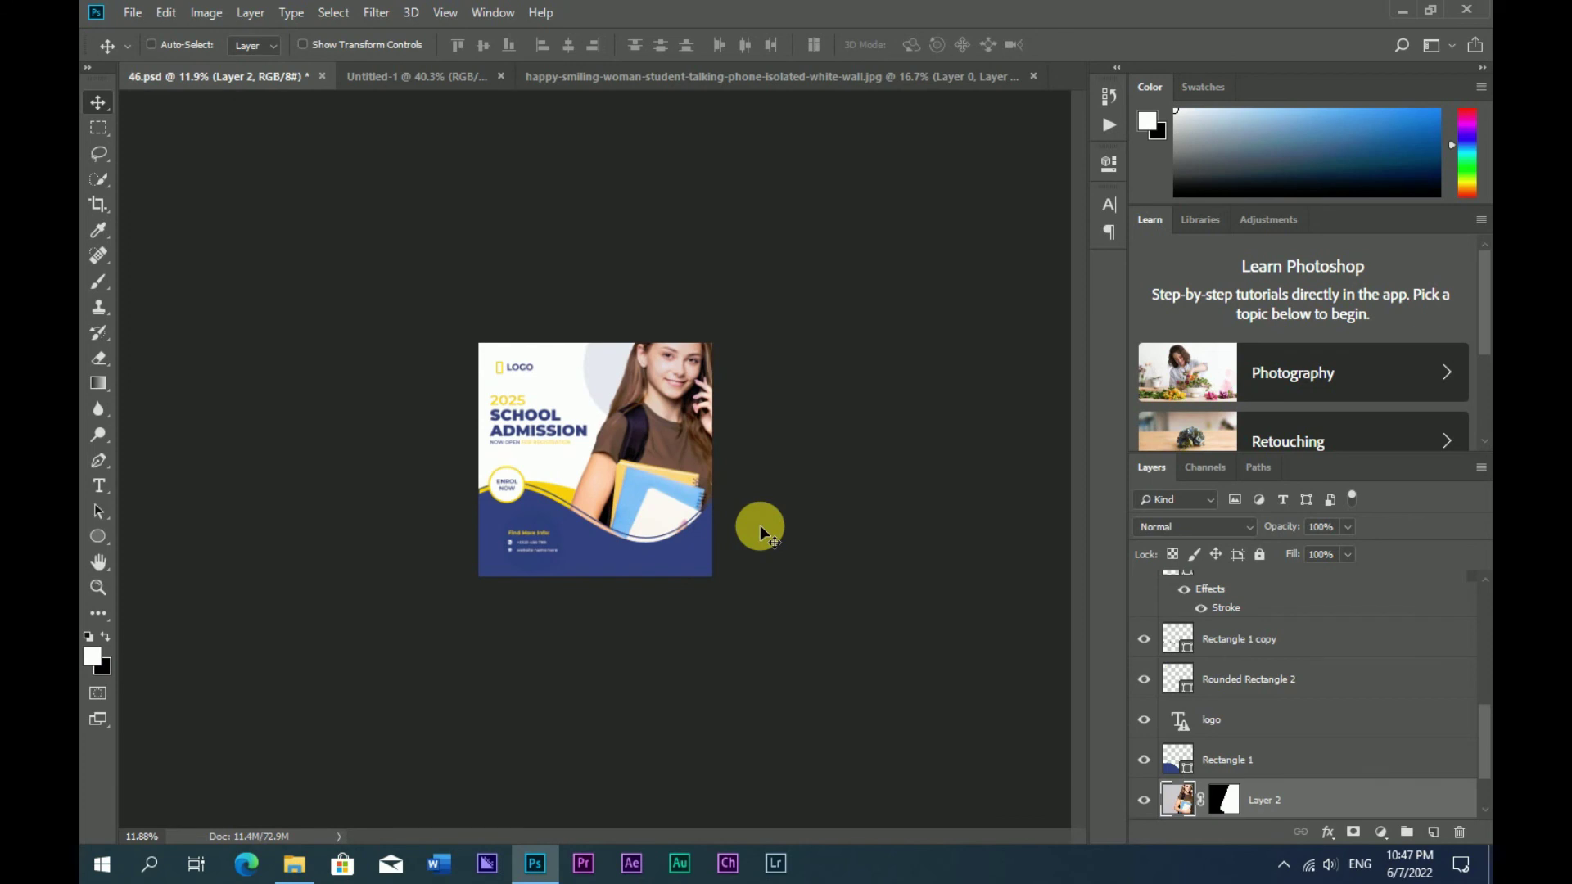
{"action": "key", "text": "ctrl+t"}
{"action": "mouse_move", "coordinate": [898, 291]}
{"action": "left_mouse_down"}
{"action": "mouse_move", "coordinate": [703, 427]}
{"action": "mouse_move", "coordinate": [695, 396]}
{"action": "left_mouse_up"}
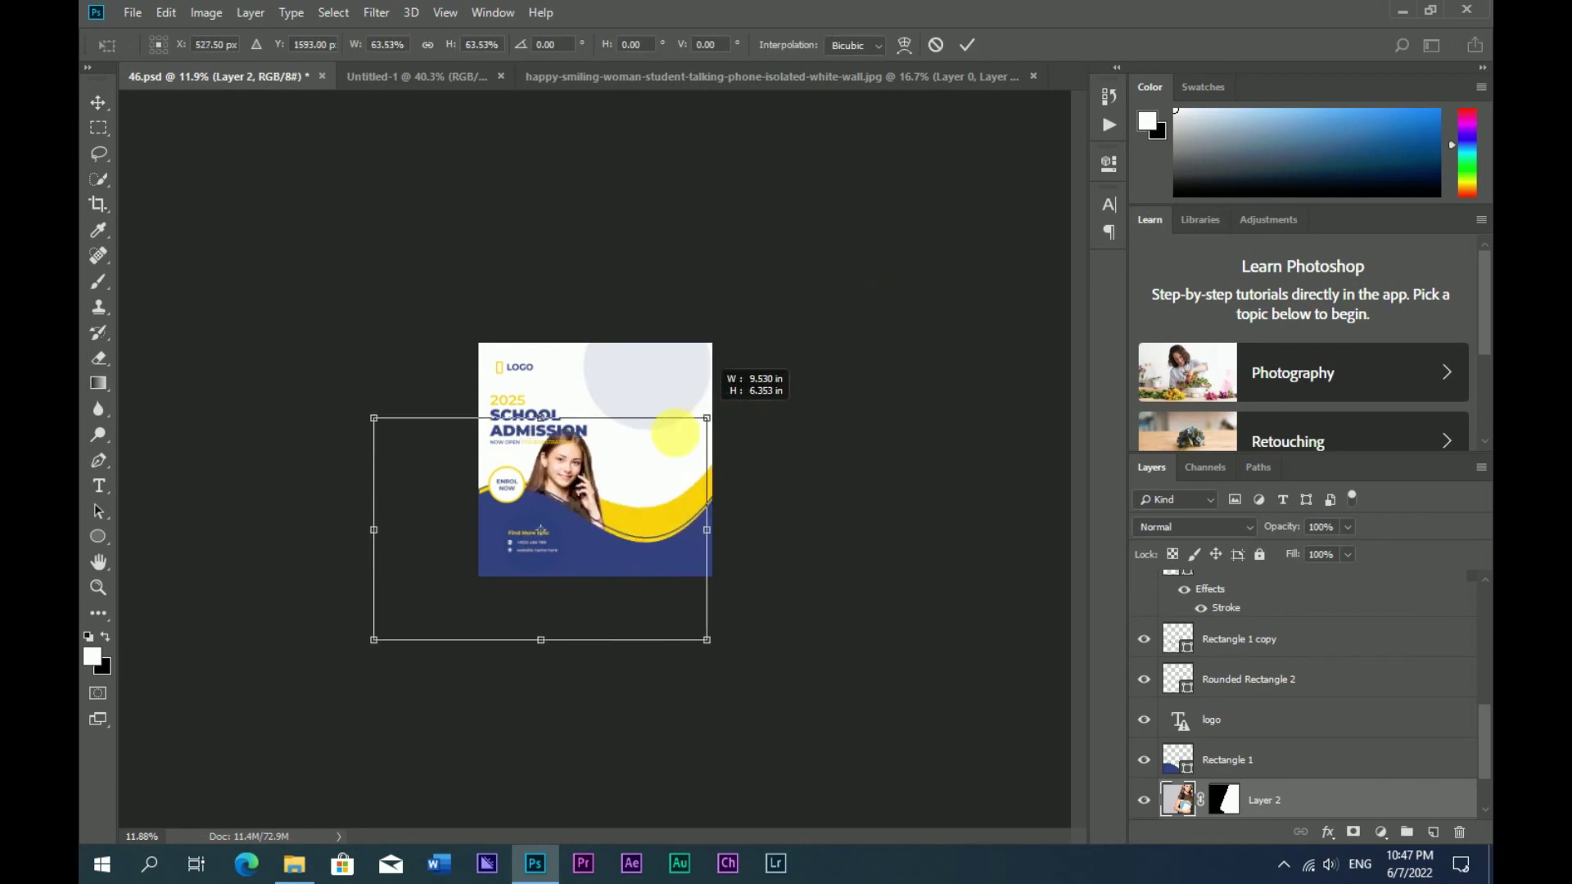
{"action": "left_click_drag", "start_coordinate": [592, 496], "coordinate": [676, 443]}
{"action": "right_click", "coordinate": [630, 443]}
{"action": "left_click", "coordinate": [754, 713]}
Scale the flipped photo down further, place it on the poster's right side, then nudge it left.
{"action": "left_click_drag", "start_coordinate": [602, 495], "coordinate": [632, 471]}
{"action": "left_click_drag", "start_coordinate": [824, 343], "coordinate": [750, 392]}
{"action": "left_click_drag", "start_coordinate": [720, 417], "coordinate": [764, 407]}
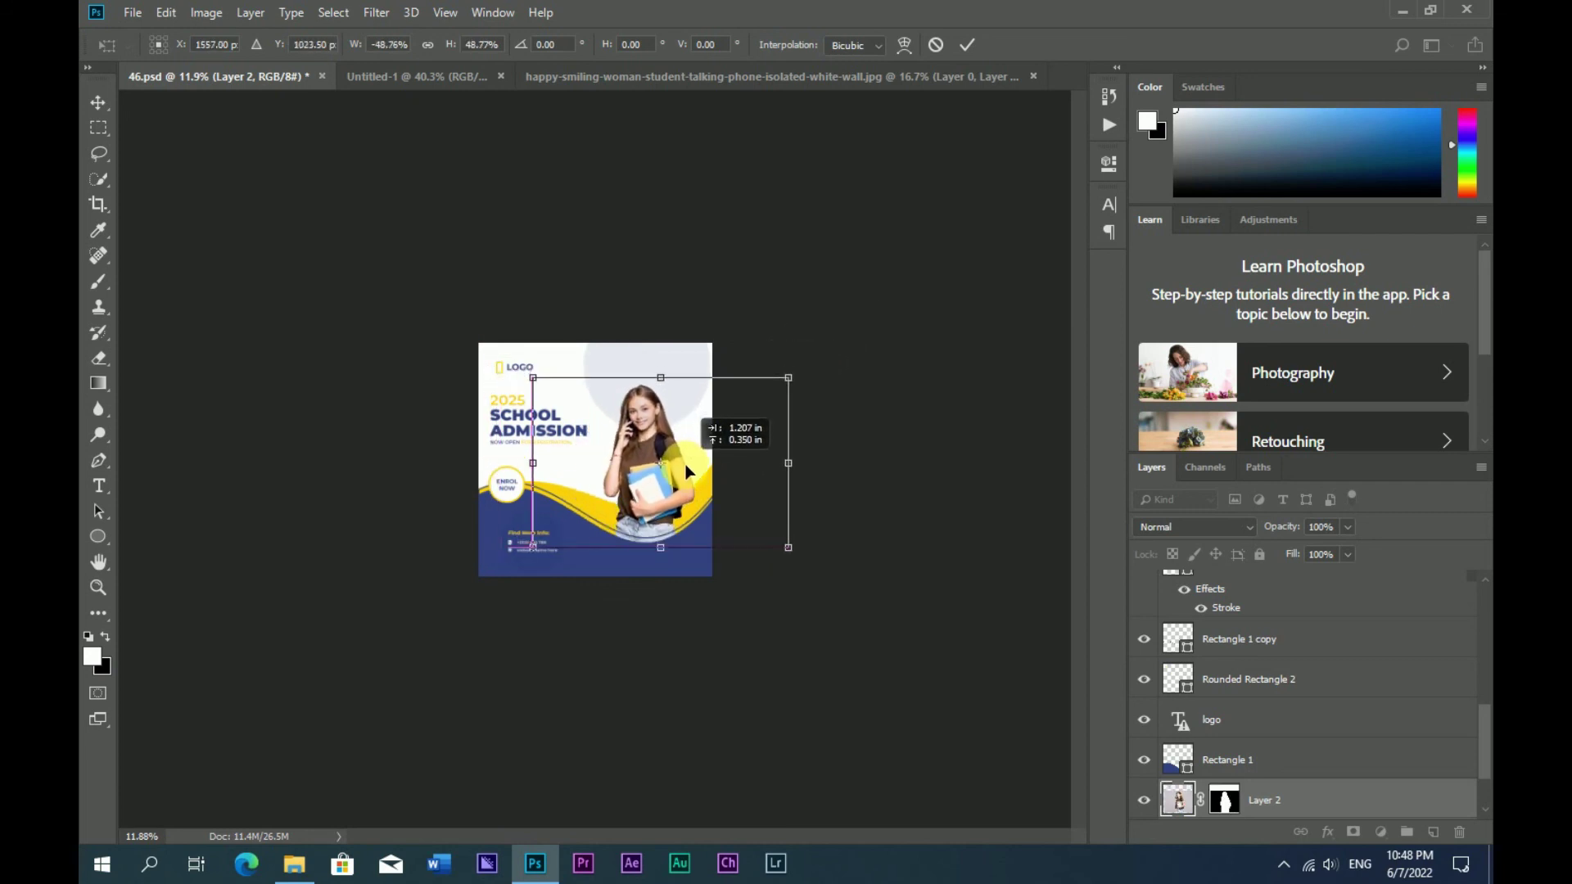
{"action": "key", "text": "Return"}
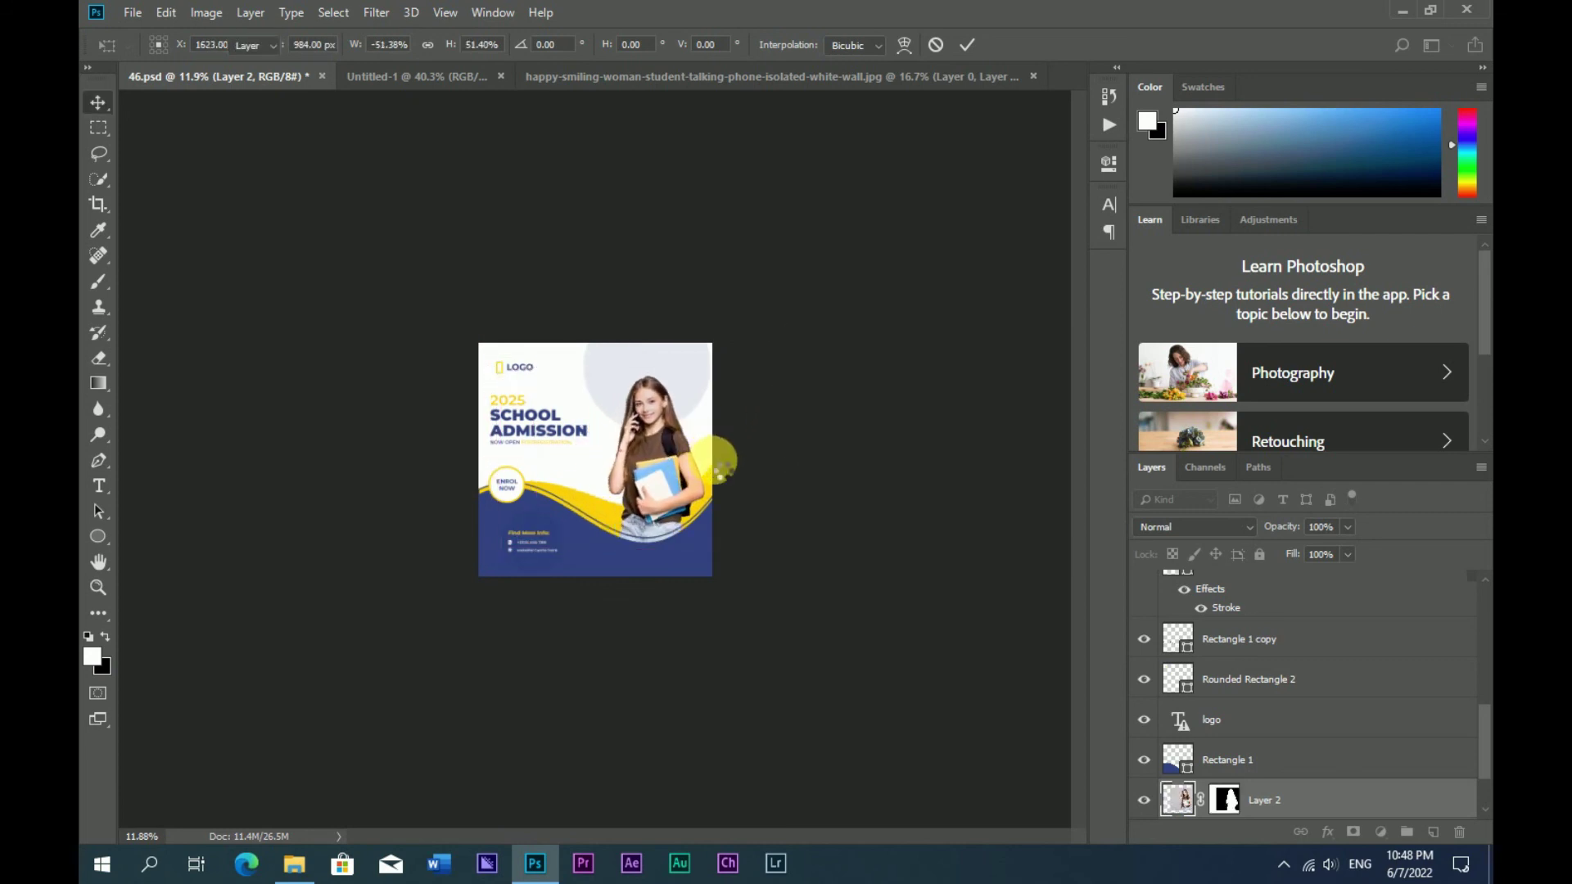
{"action": "key", "text": "ctrl+plus"}
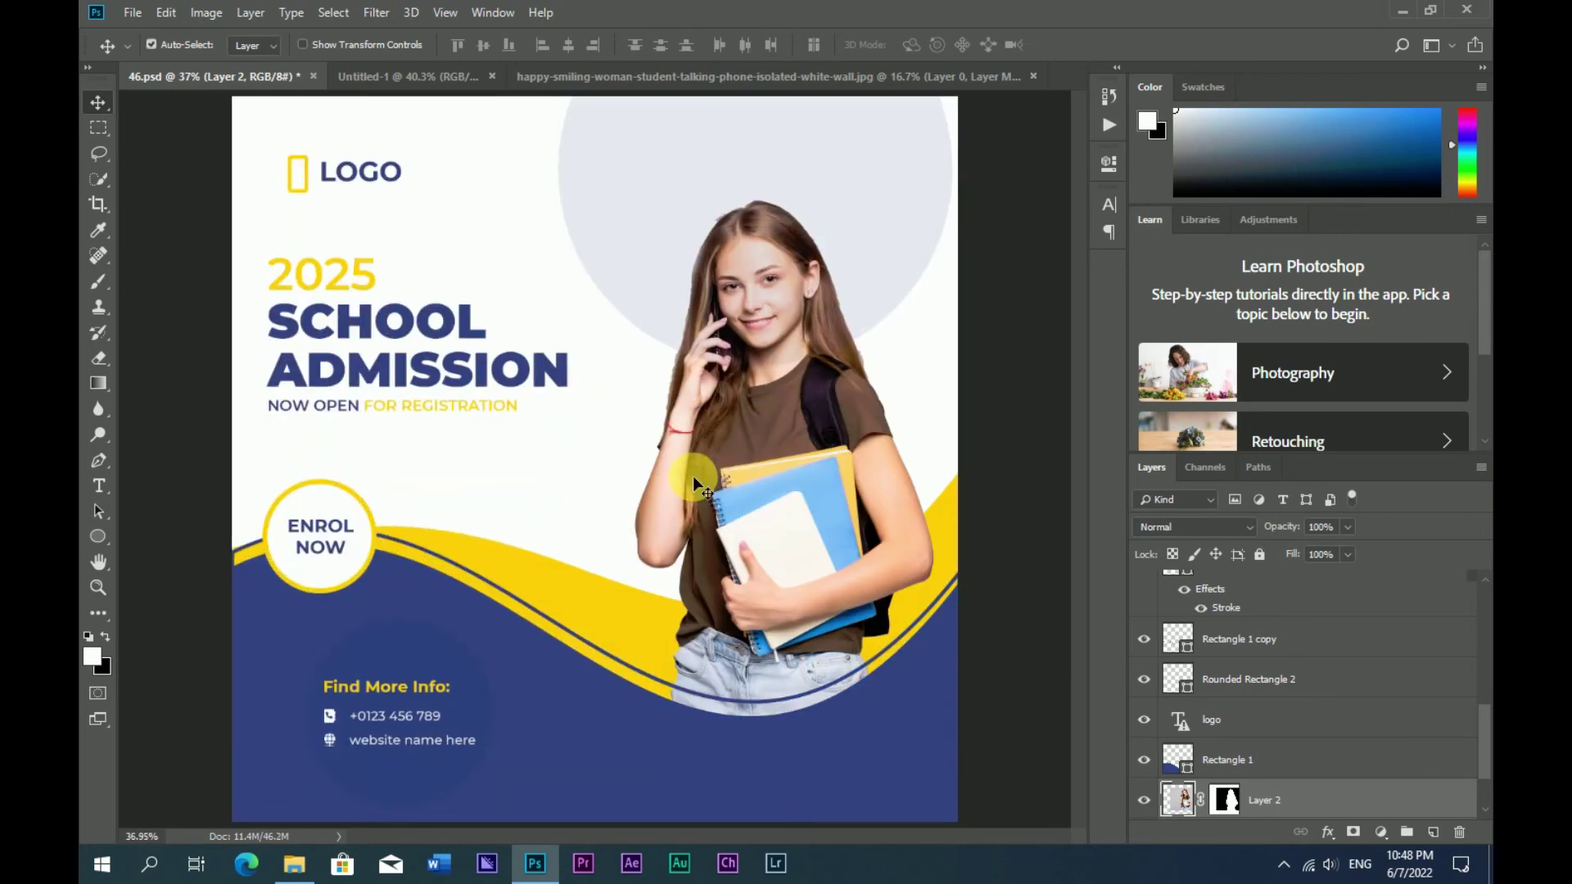
{"action": "key", "text": "ctrl+0"}
{"action": "left_click_drag", "start_coordinate": [769, 414], "coordinate": [755, 413]}
{"action": "key", "text": "Left"}
{"action": "key", "text": "Left"}
{"action": "key", "text": "Left"}
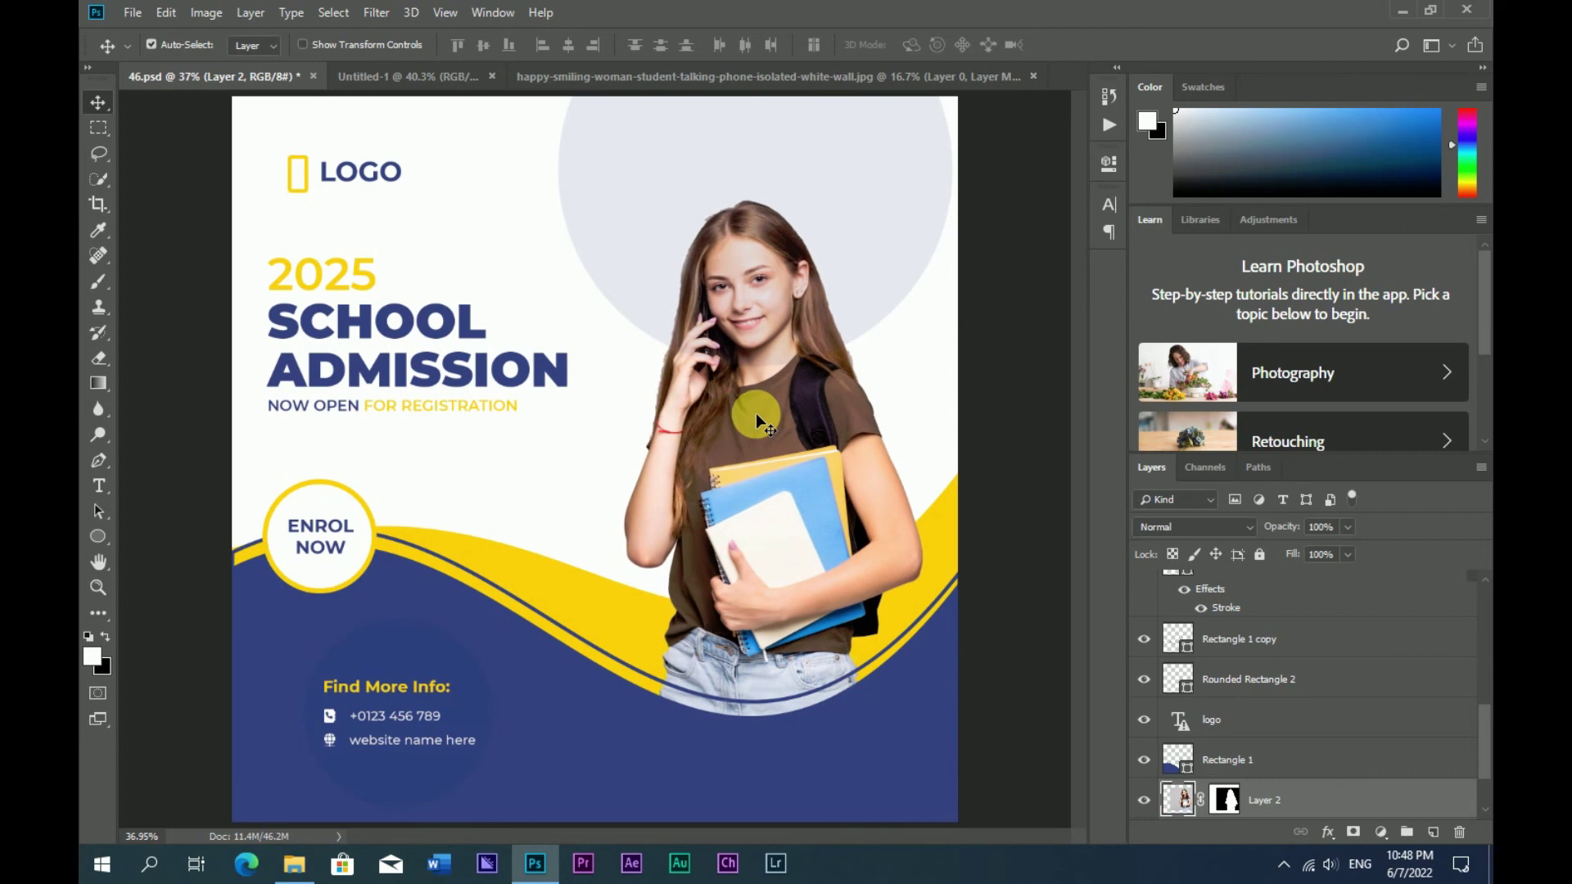
{"action": "key", "text": "Left"}
{"action": "key", "text": "Left"}
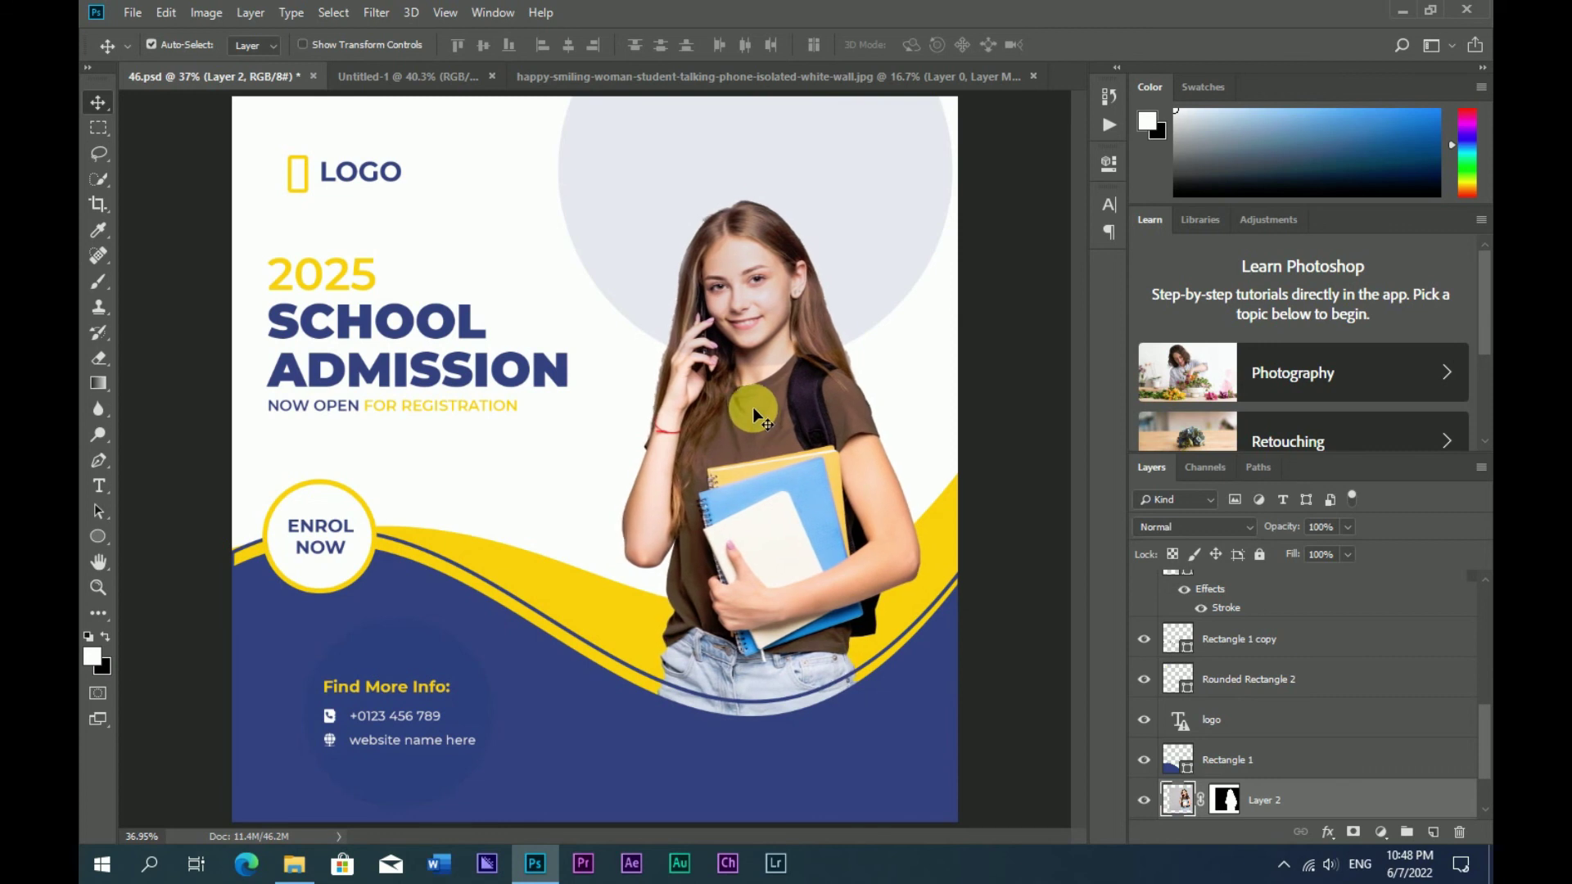
{"action": "scroll", "coordinate": [735, 448], "scroll_direction": "down", "scroll_amount": 2}
{"action": "scroll", "coordinate": [802, 312], "scroll_direction": "up", "scroll_amount": 2}
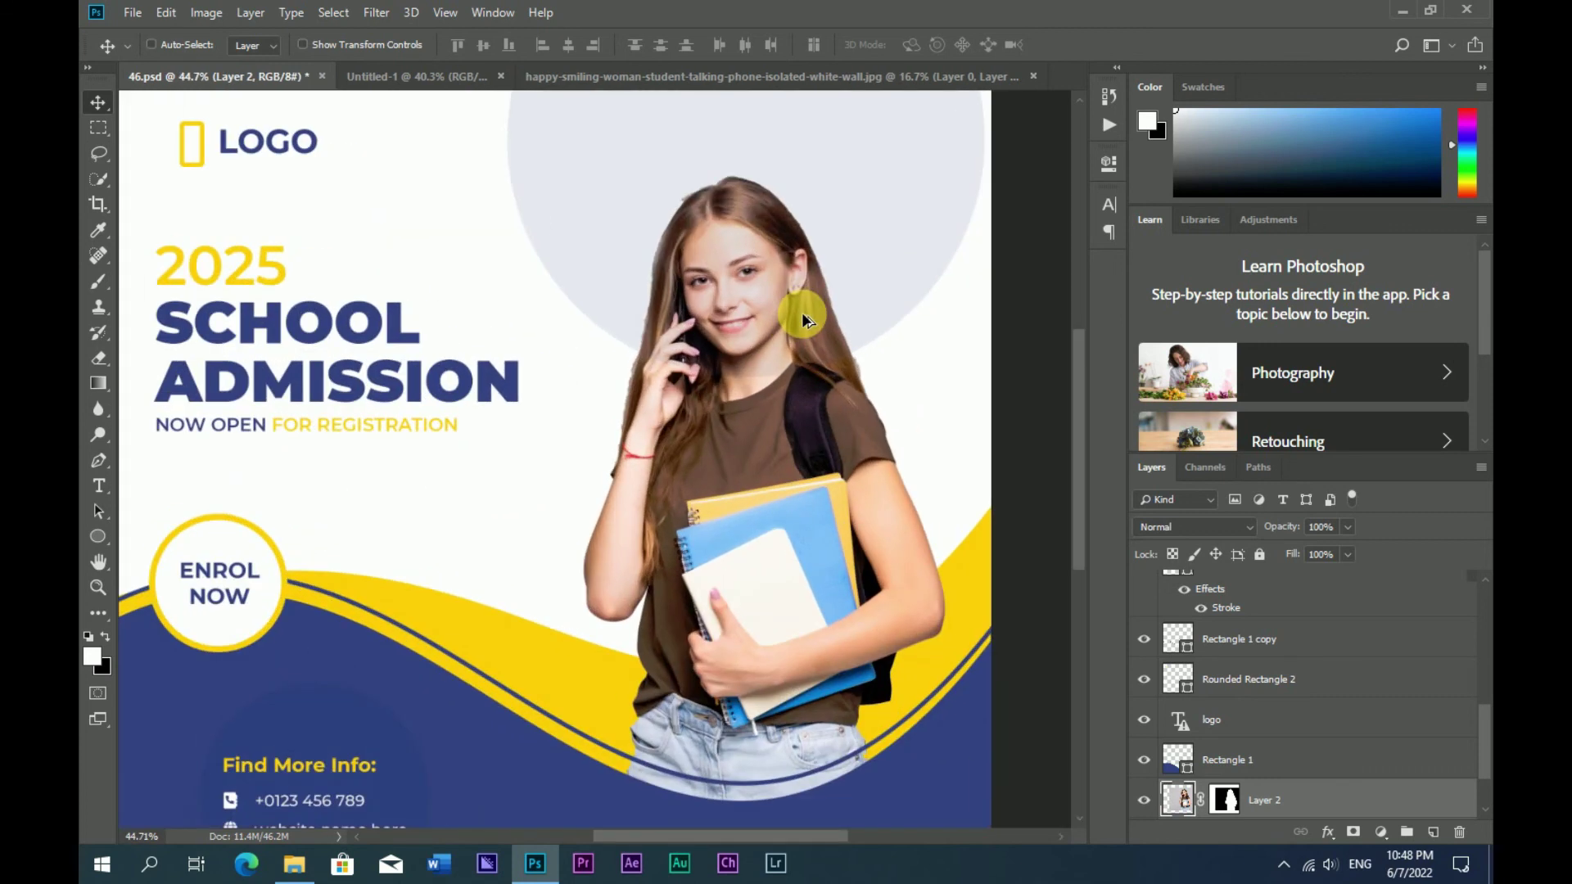
{"action": "scroll", "coordinate": [901, 376], "scroll_direction": "down", "scroll_amount": 1}
{"action": "left_click", "coordinate": [1010, 455], "text": "ctrl"}
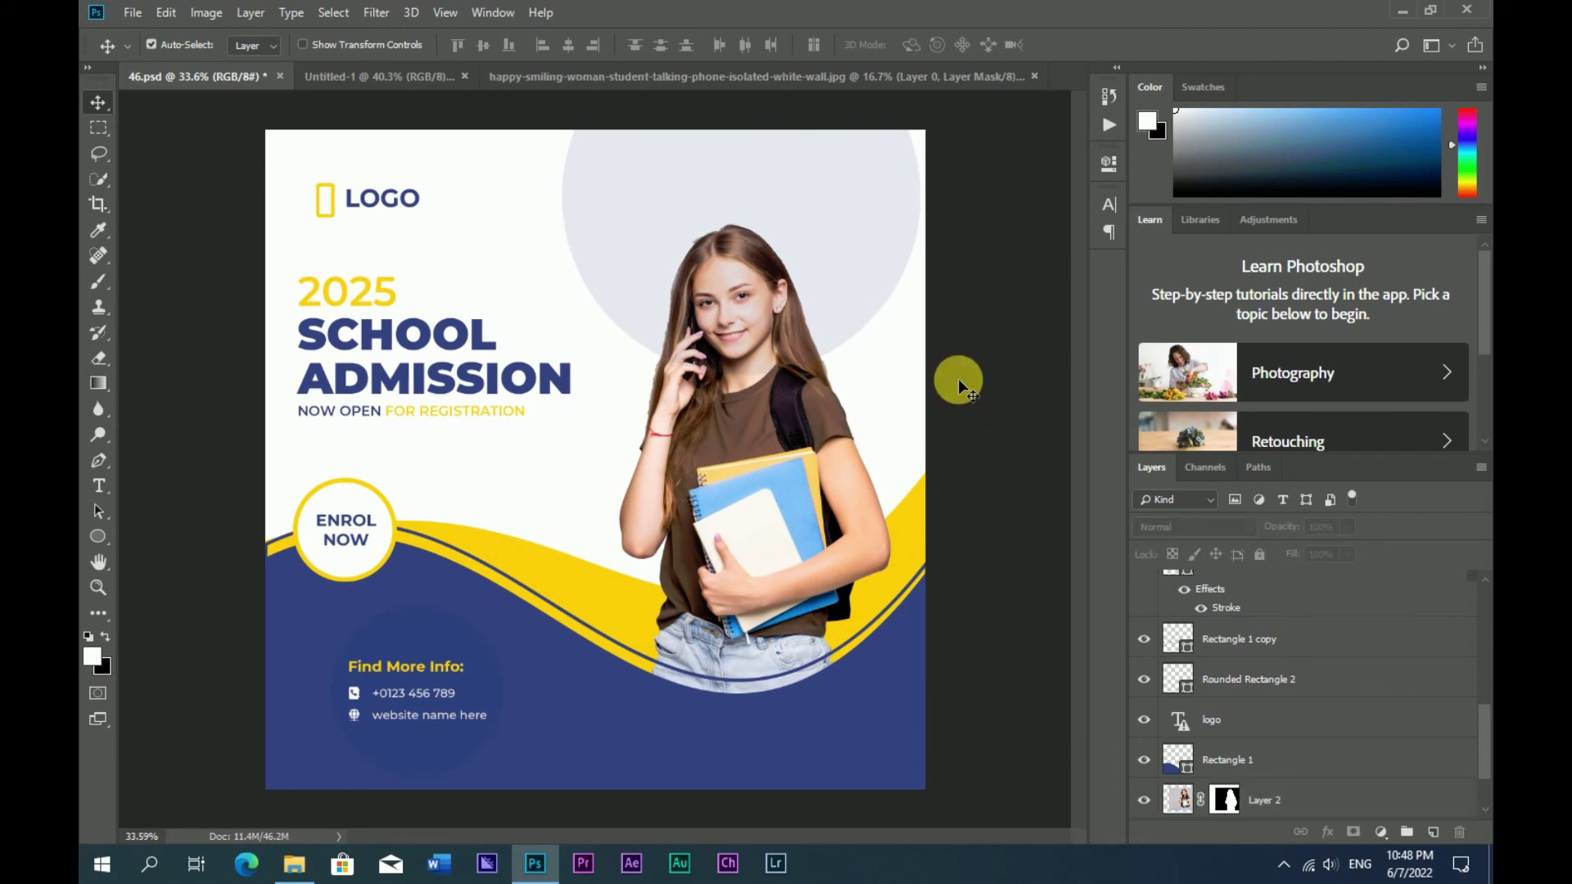